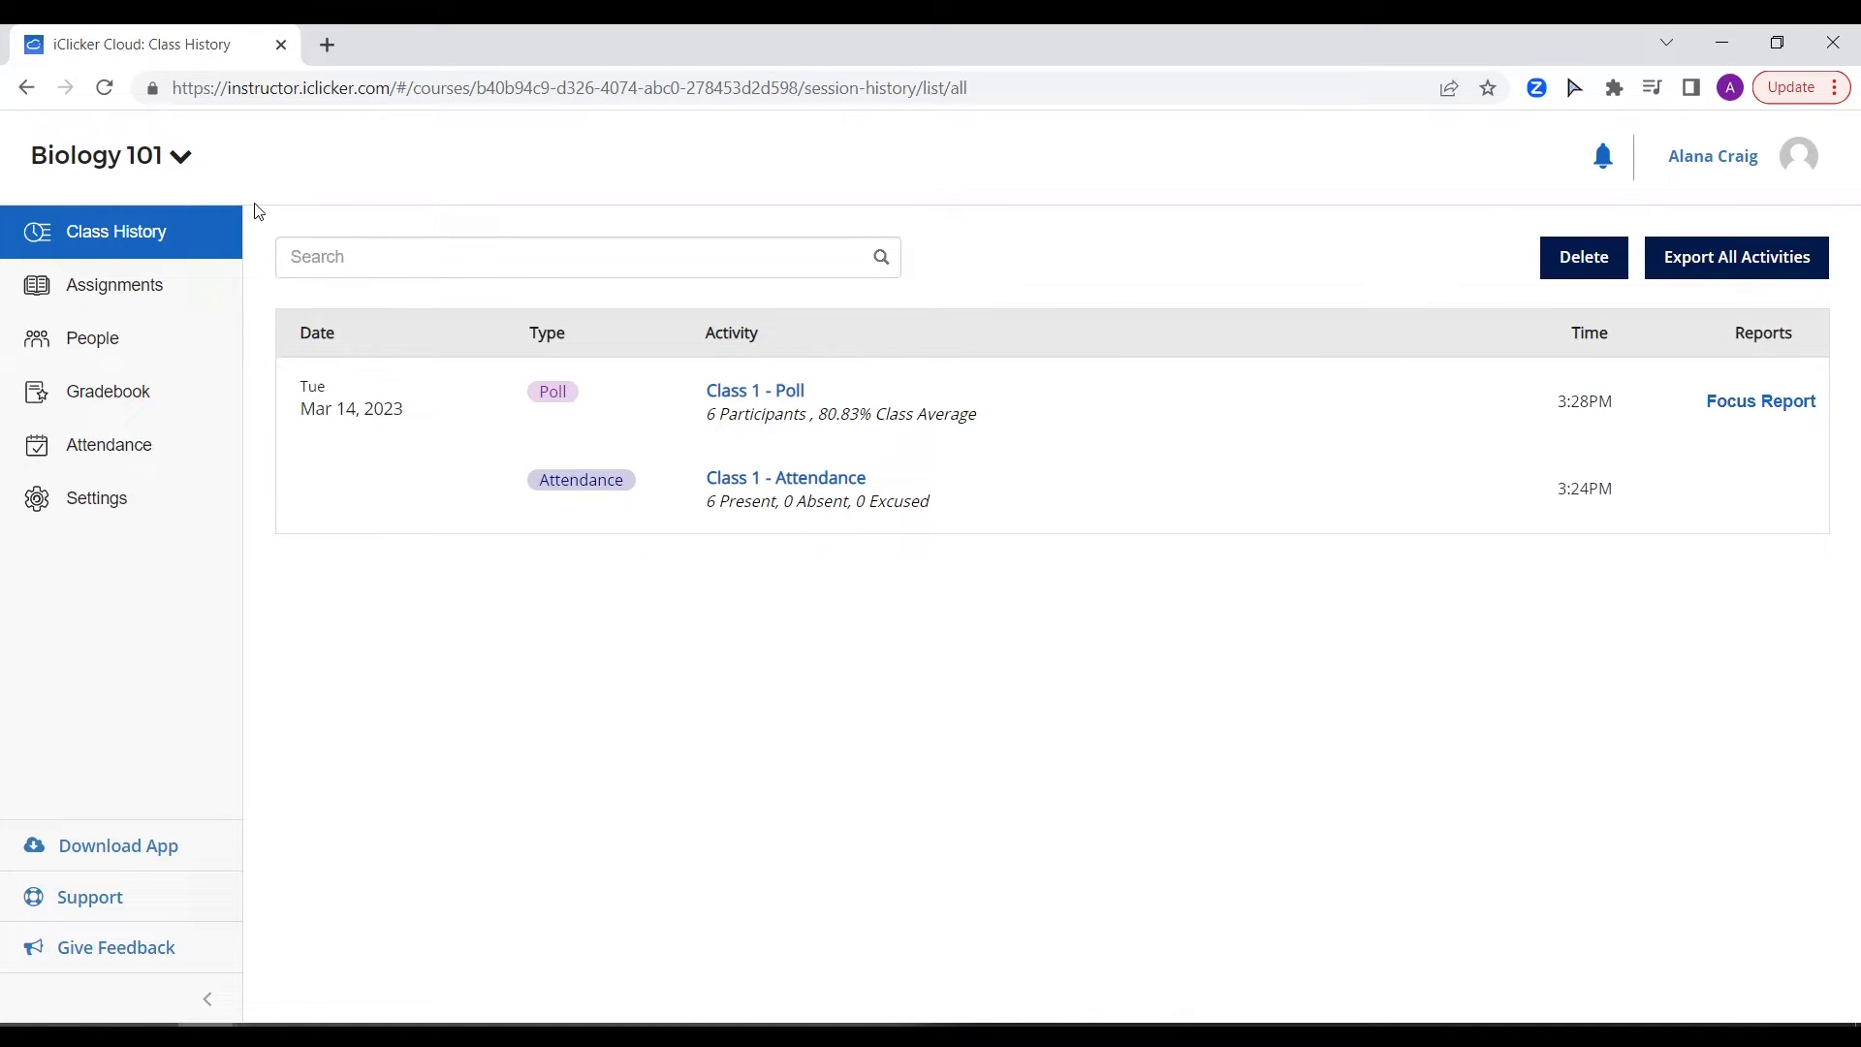
Step: Check one student's gradebook details, then preview Chapter 1 Reading Review Questions 1 through 3
{"action": "left_click", "coordinate": [189, 398]}
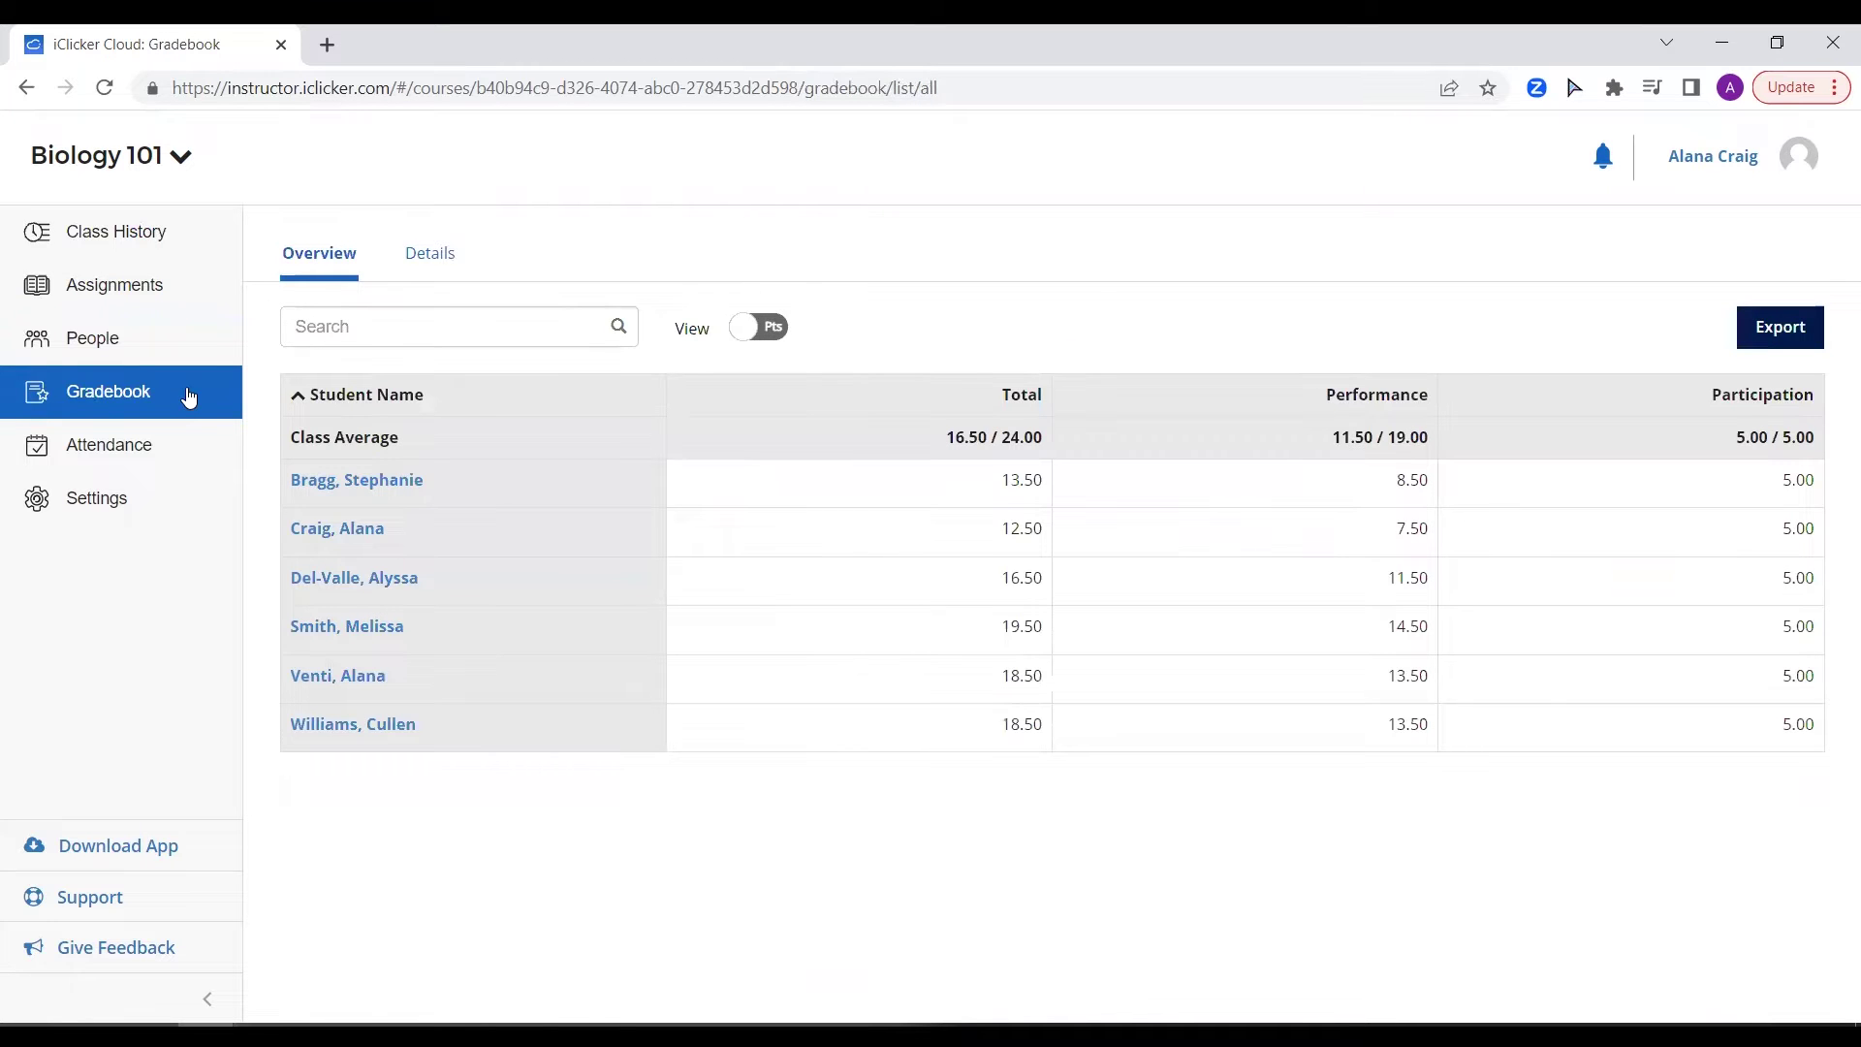
{"action": "left_click", "coordinate": [324, 689]}
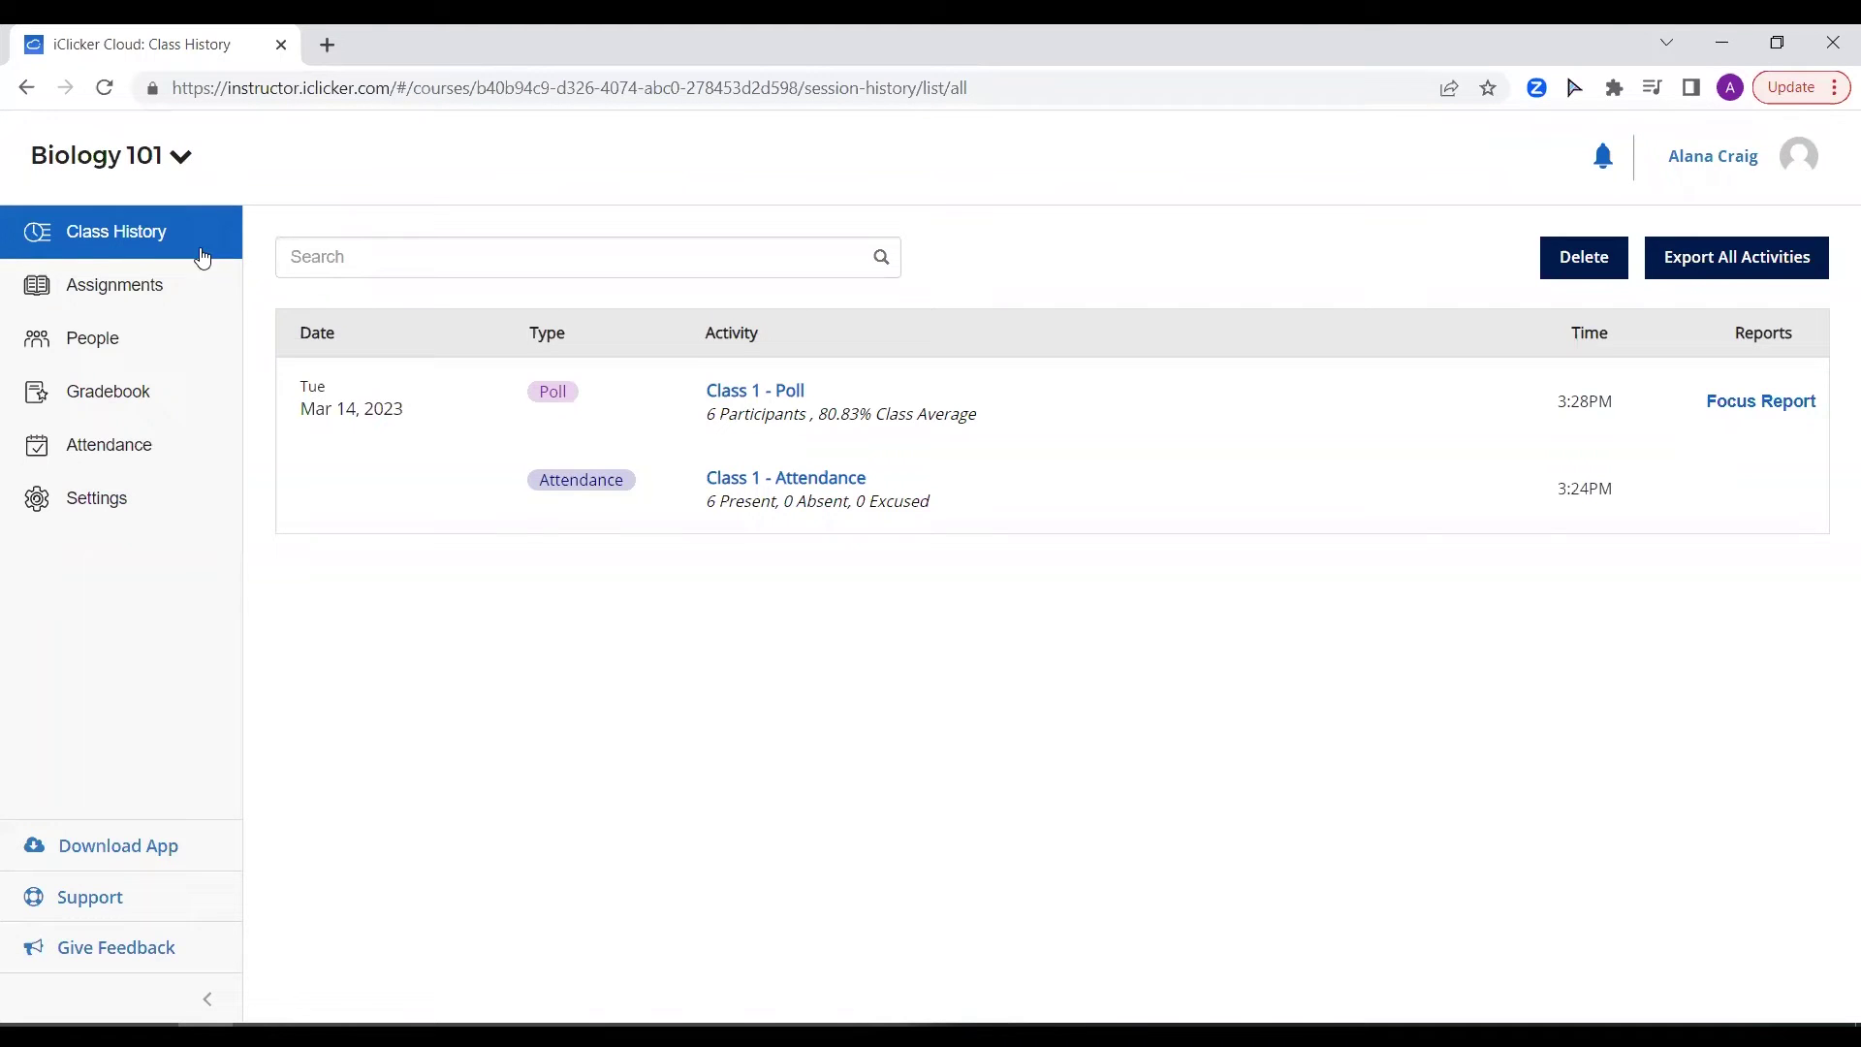
{"action": "left_click", "coordinate": [196, 293]}
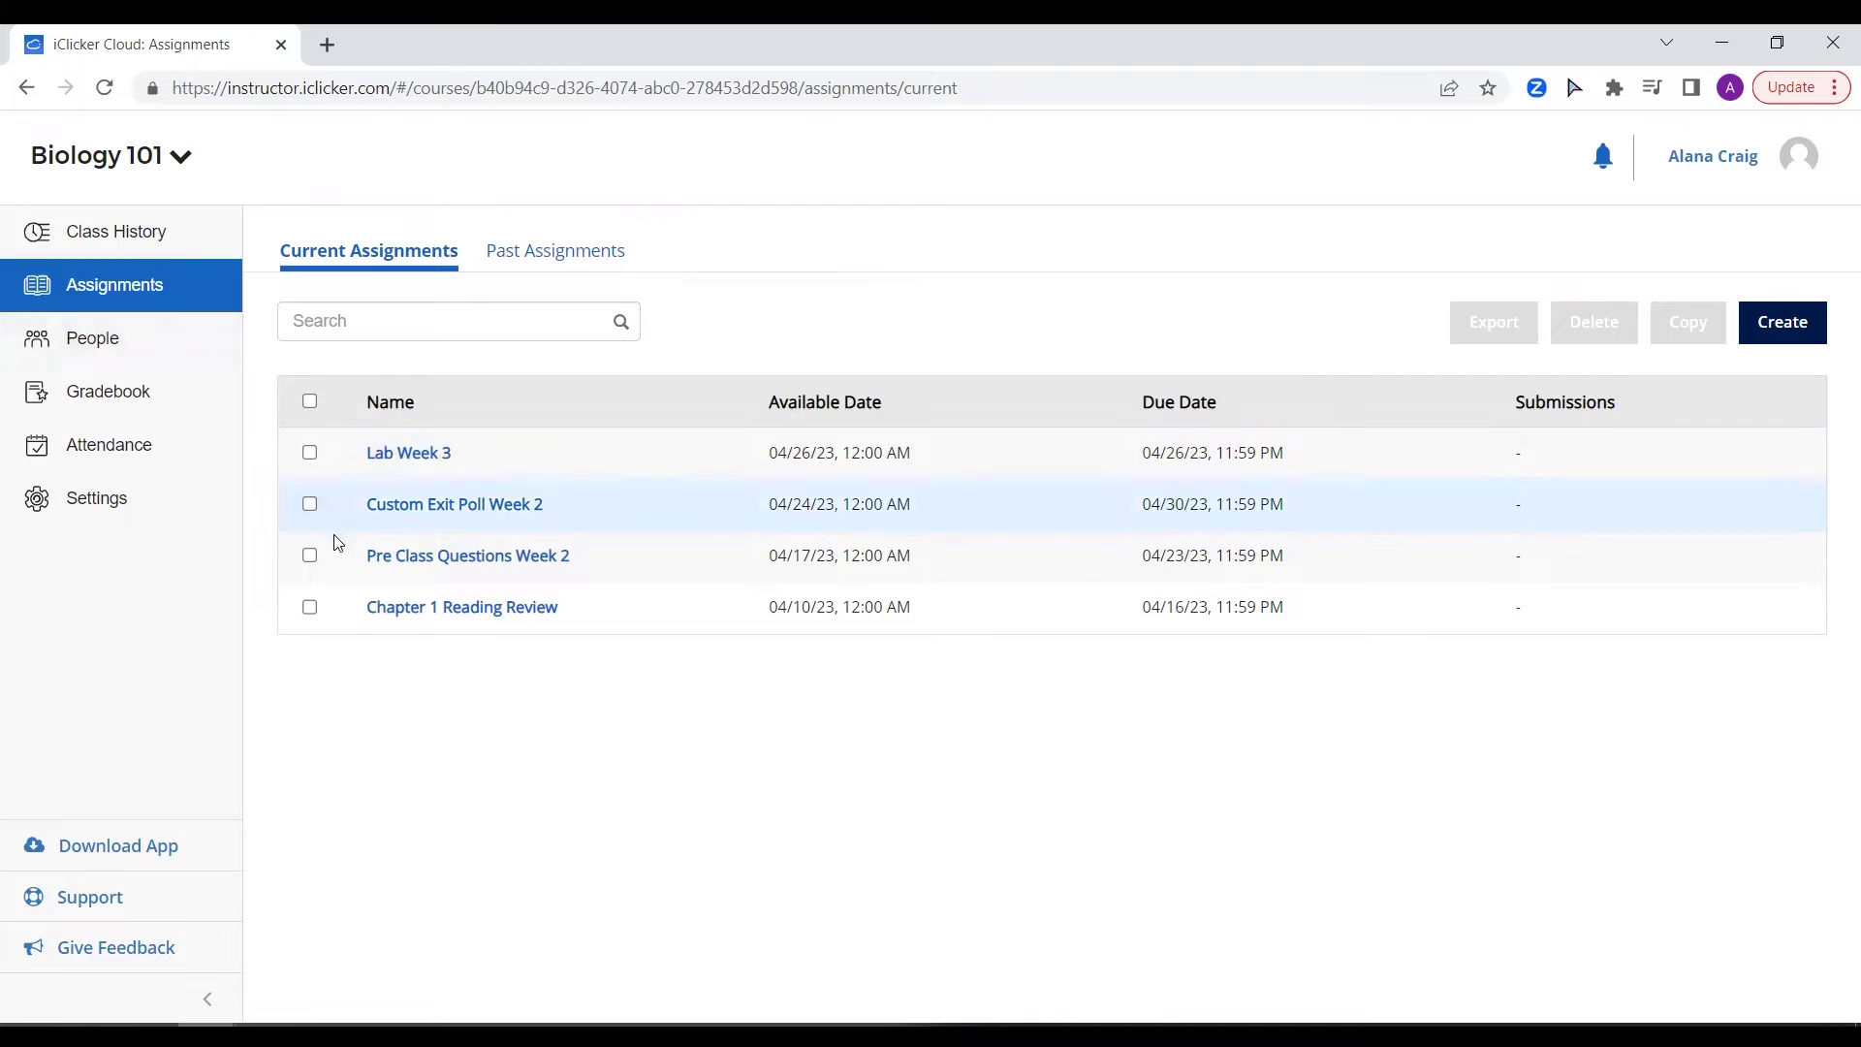
{"action": "left_click", "coordinate": [389, 612]}
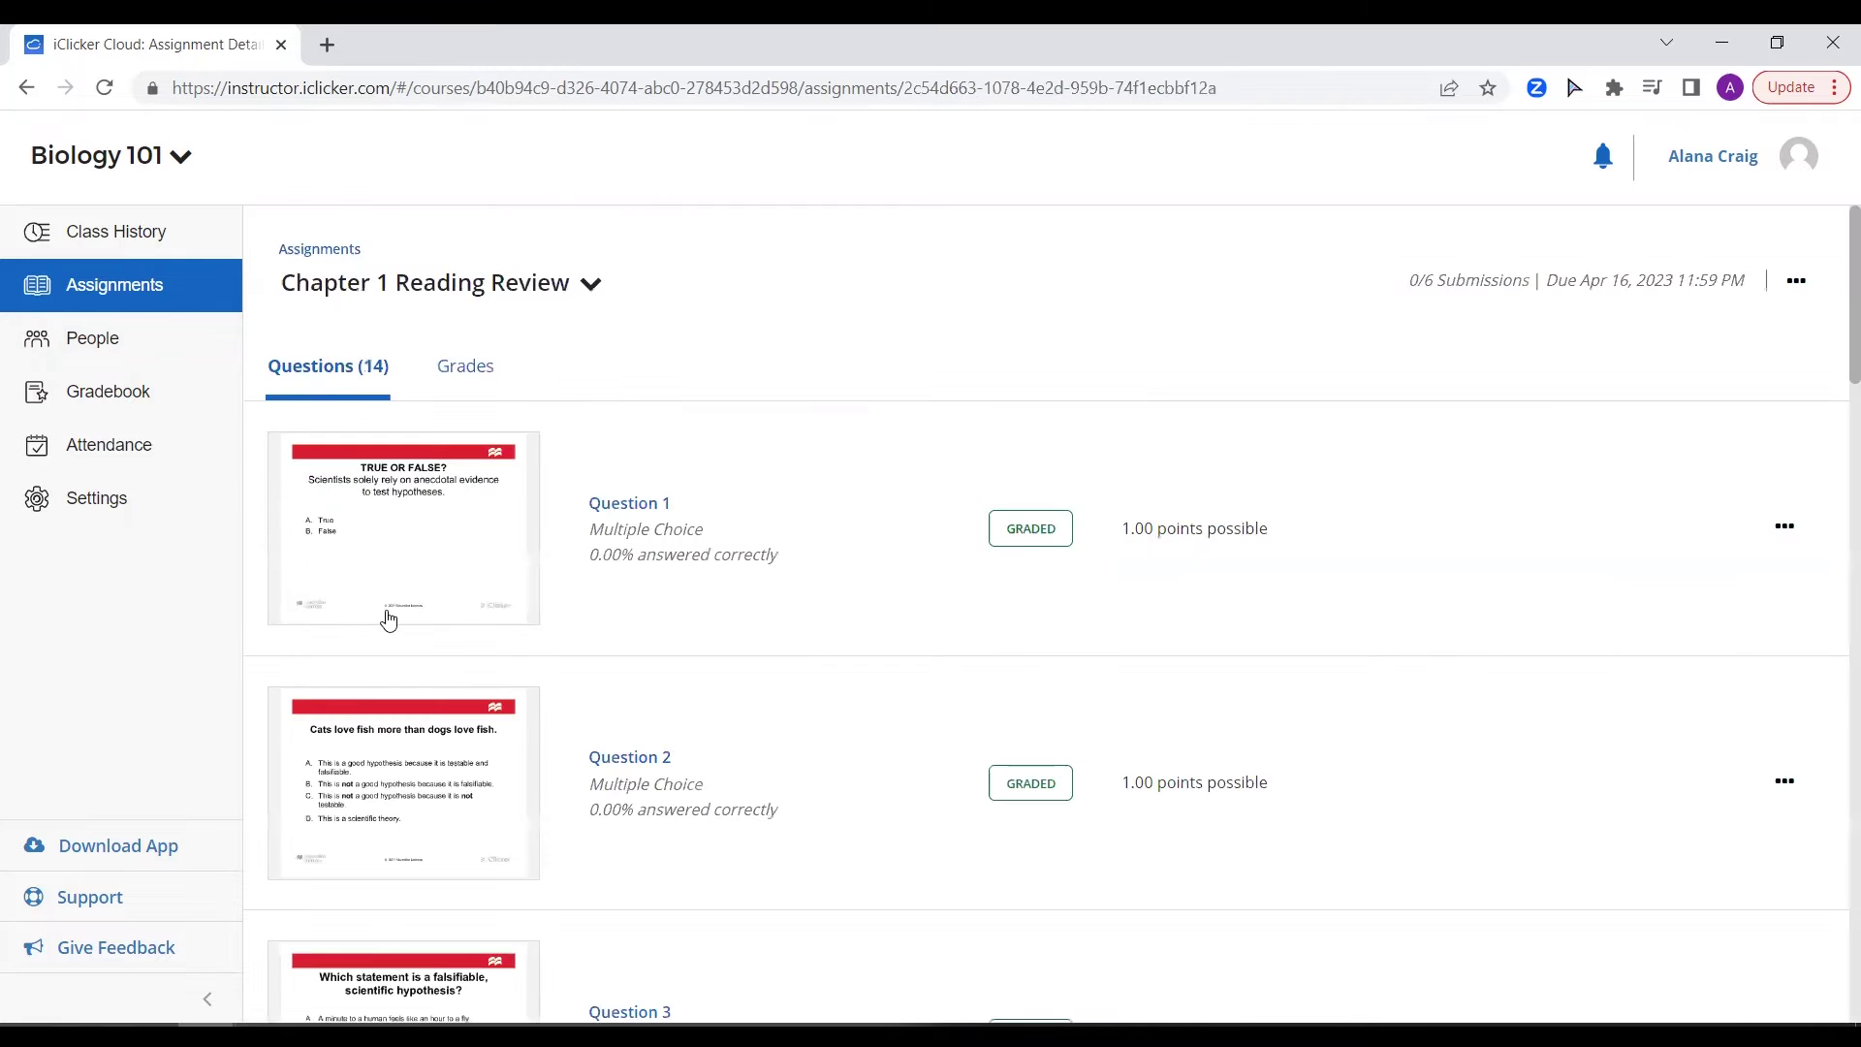
{"action": "left_click", "coordinate": [414, 524]}
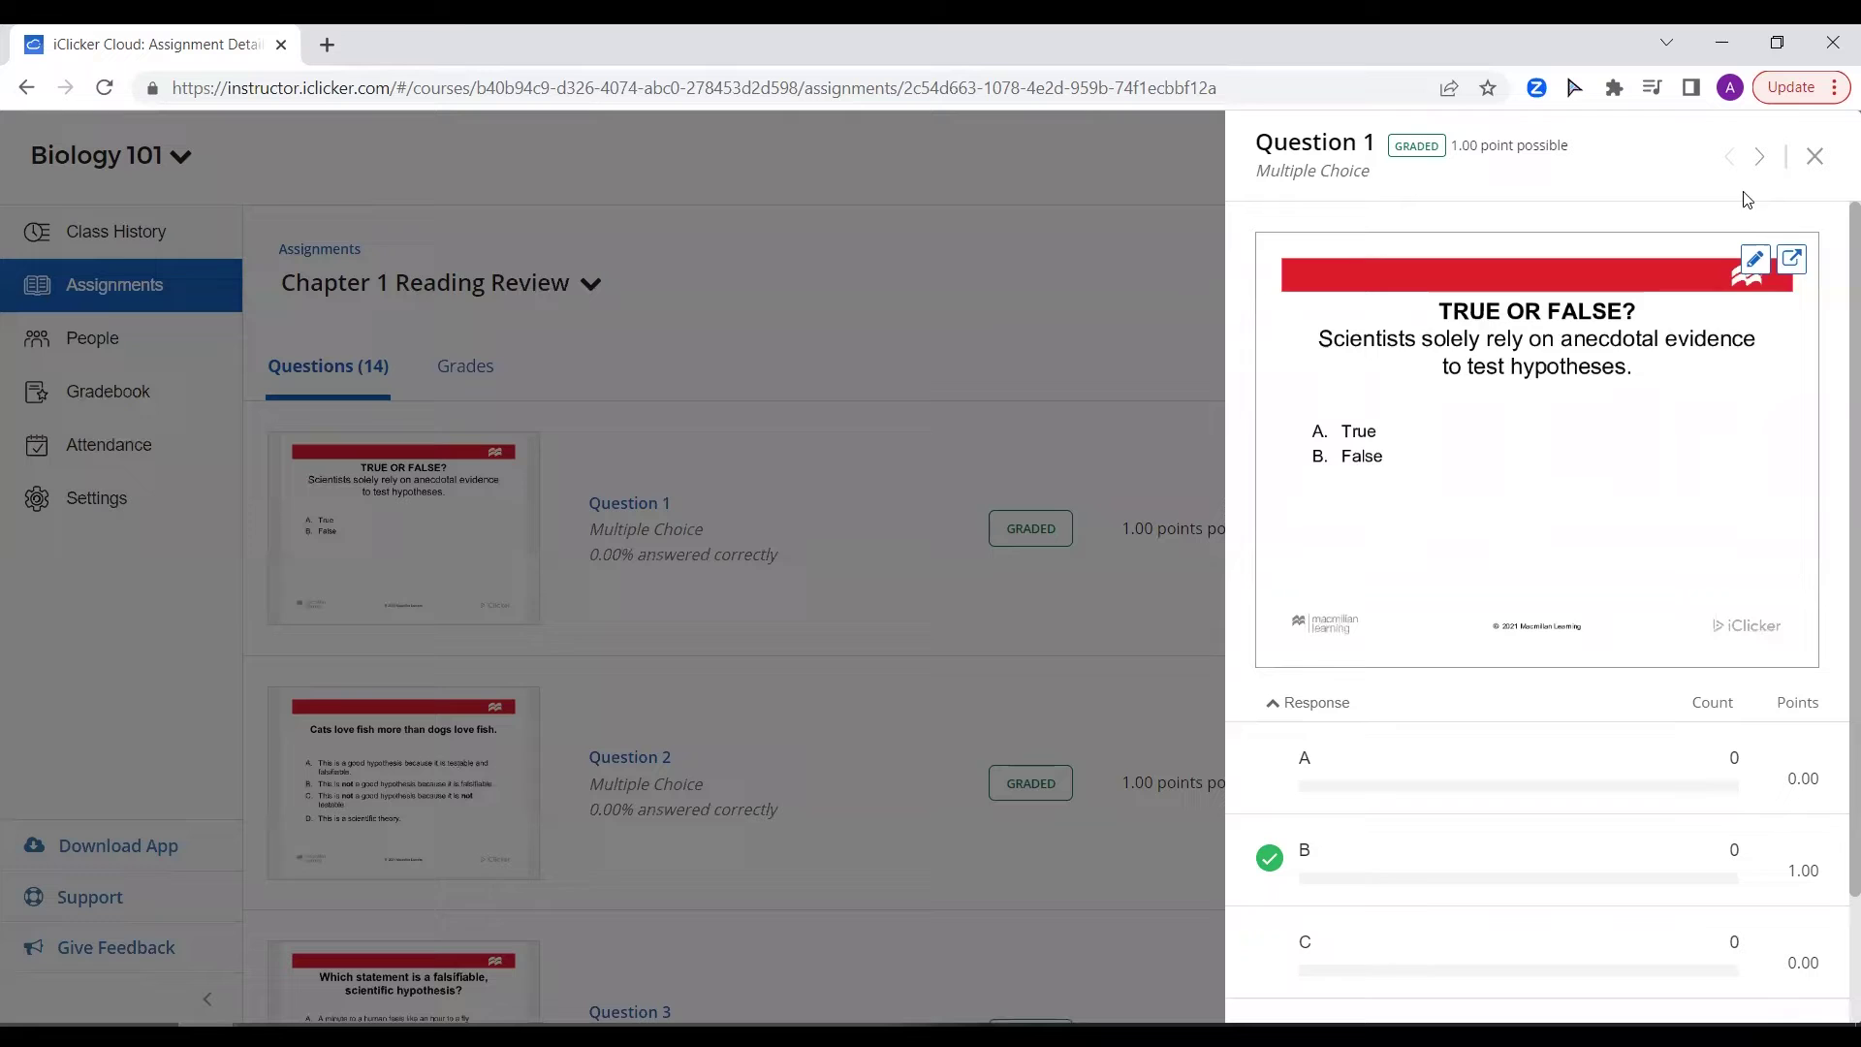
{"action": "left_click", "coordinate": [1762, 157]}
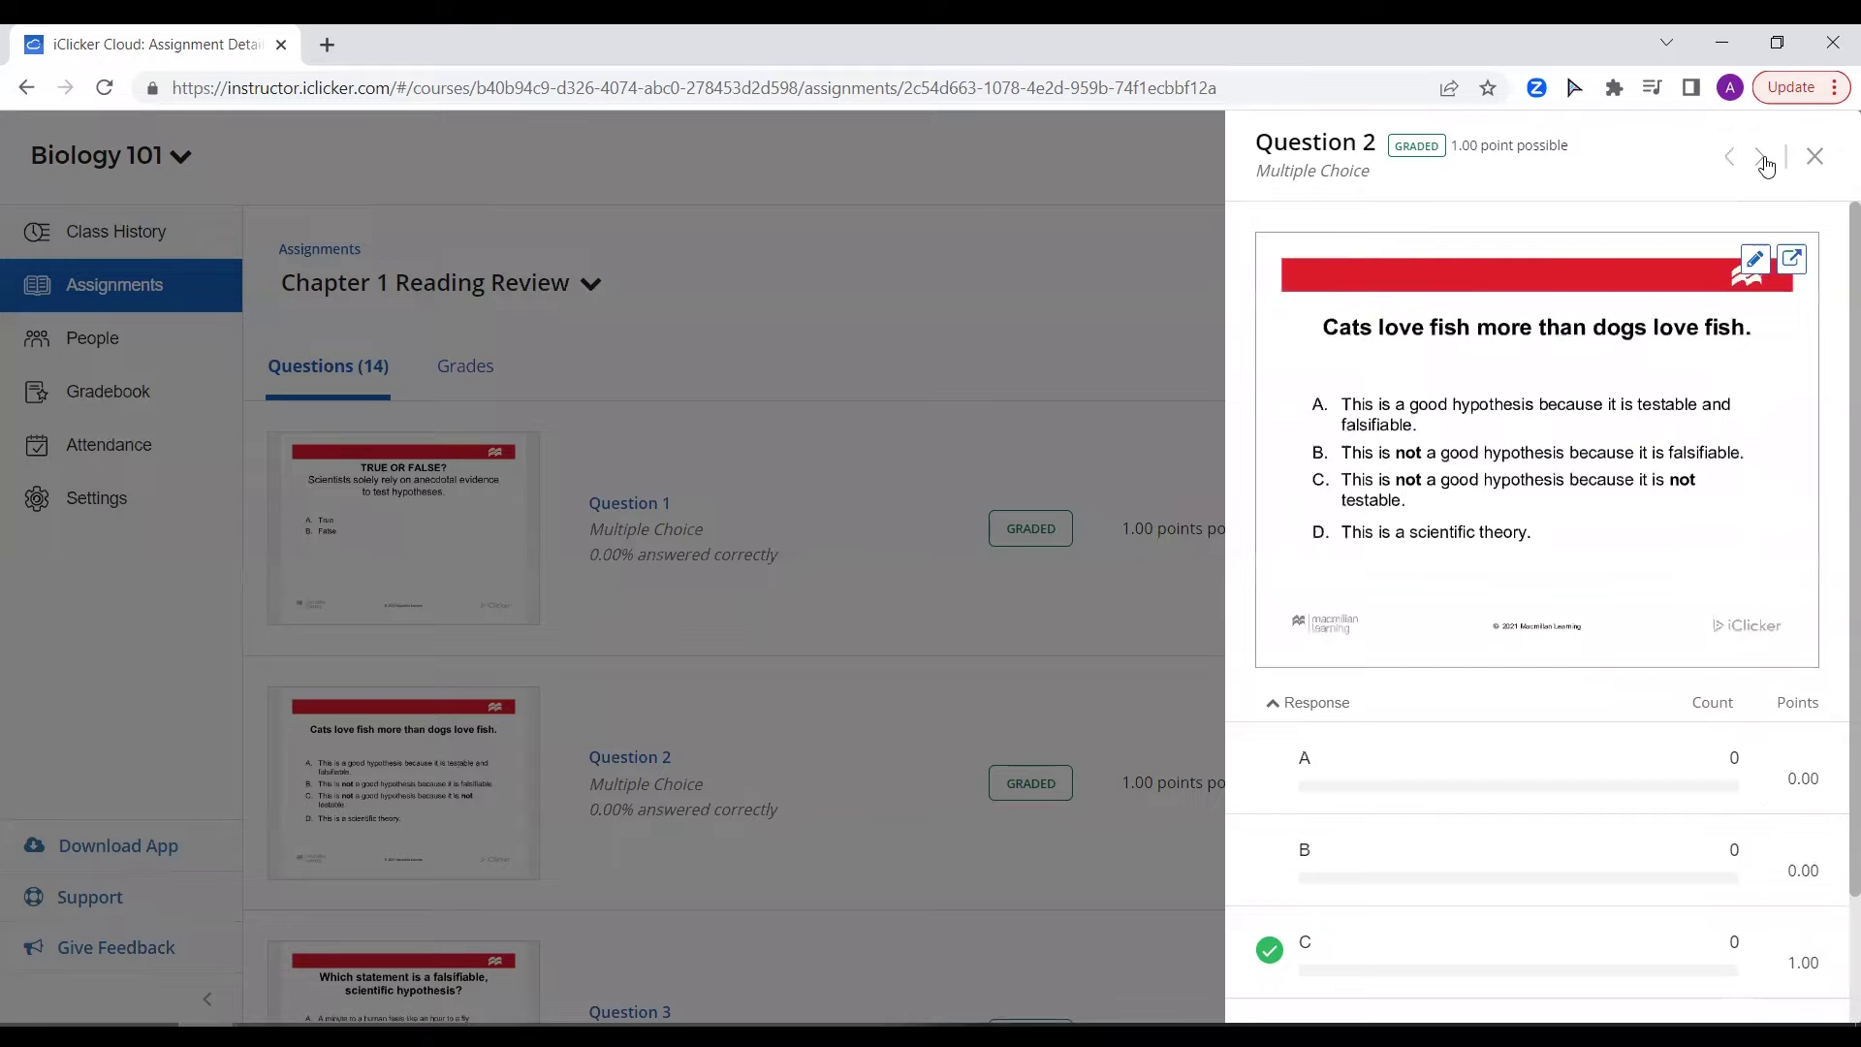
{"action": "left_click", "coordinate": [1761, 157]}
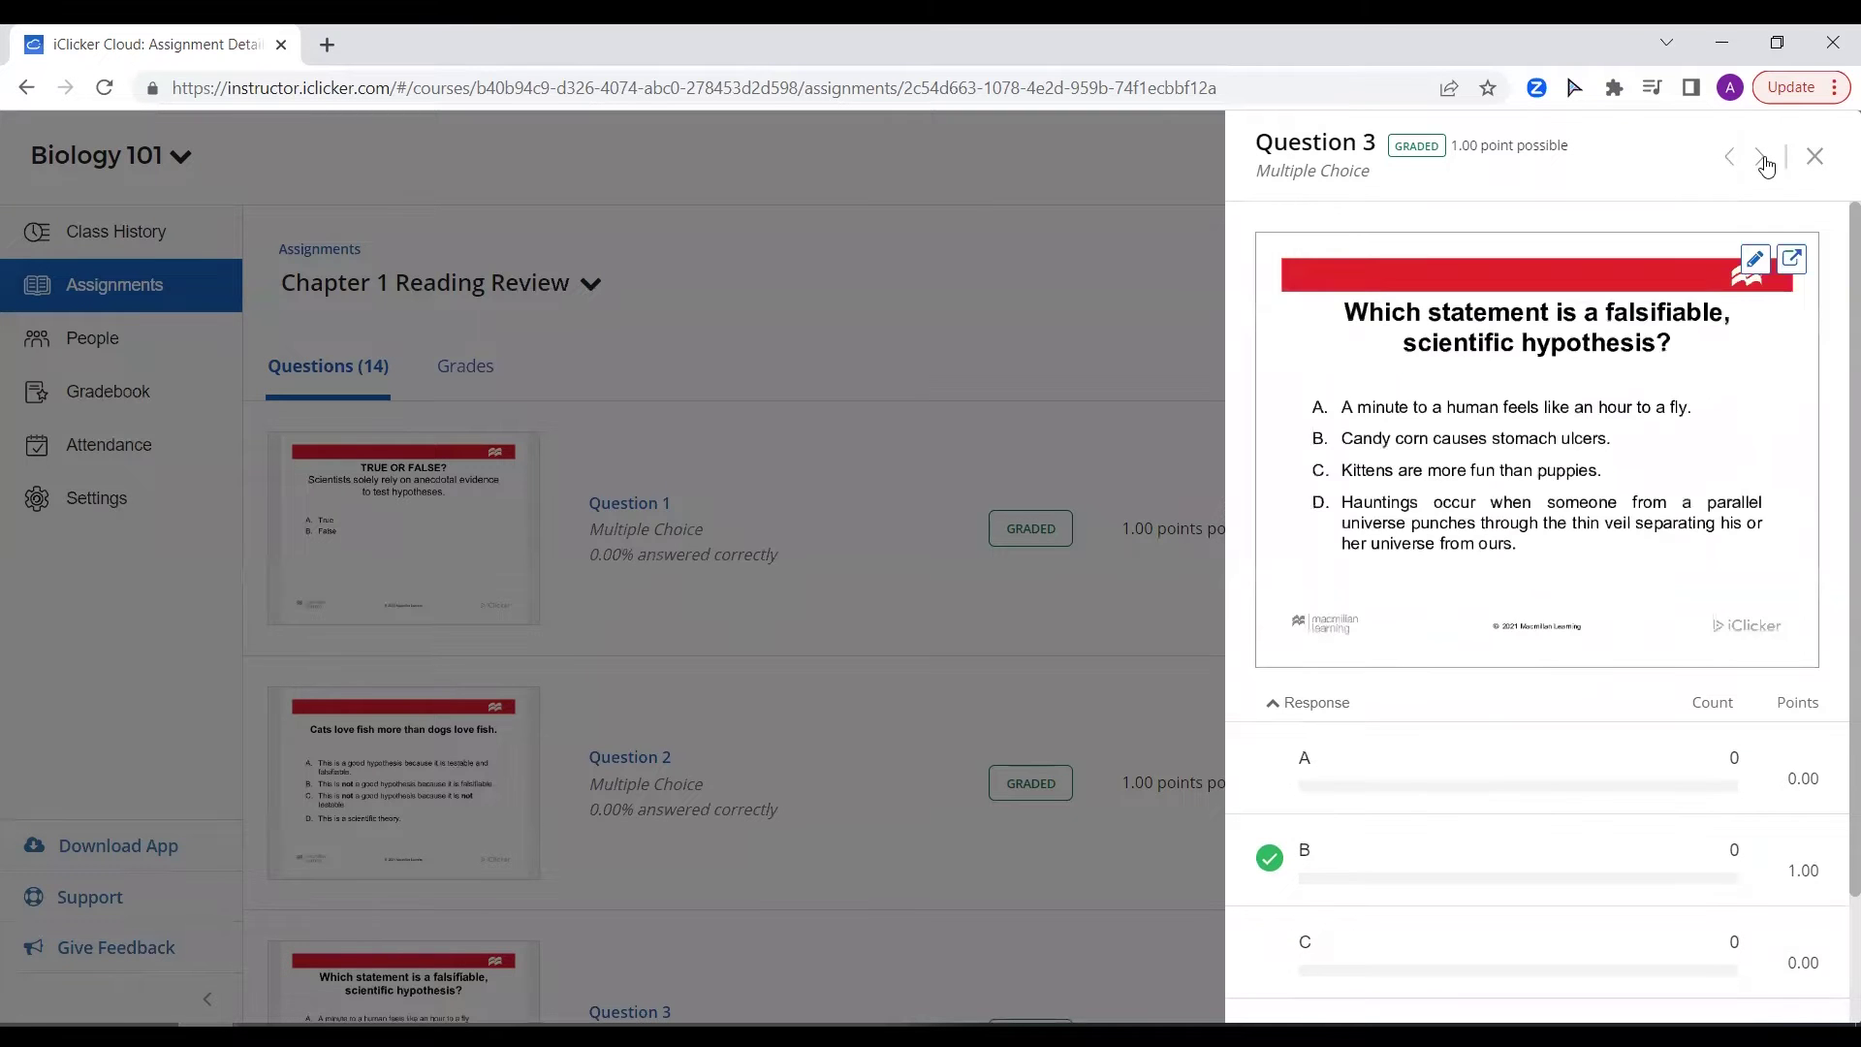
Step: Advance Chapter 1 Reading Review to Question 4, then preview Pre Class Questions Week 2 Questions 1–5
{"action": "left_click", "coordinate": [1762, 157]}
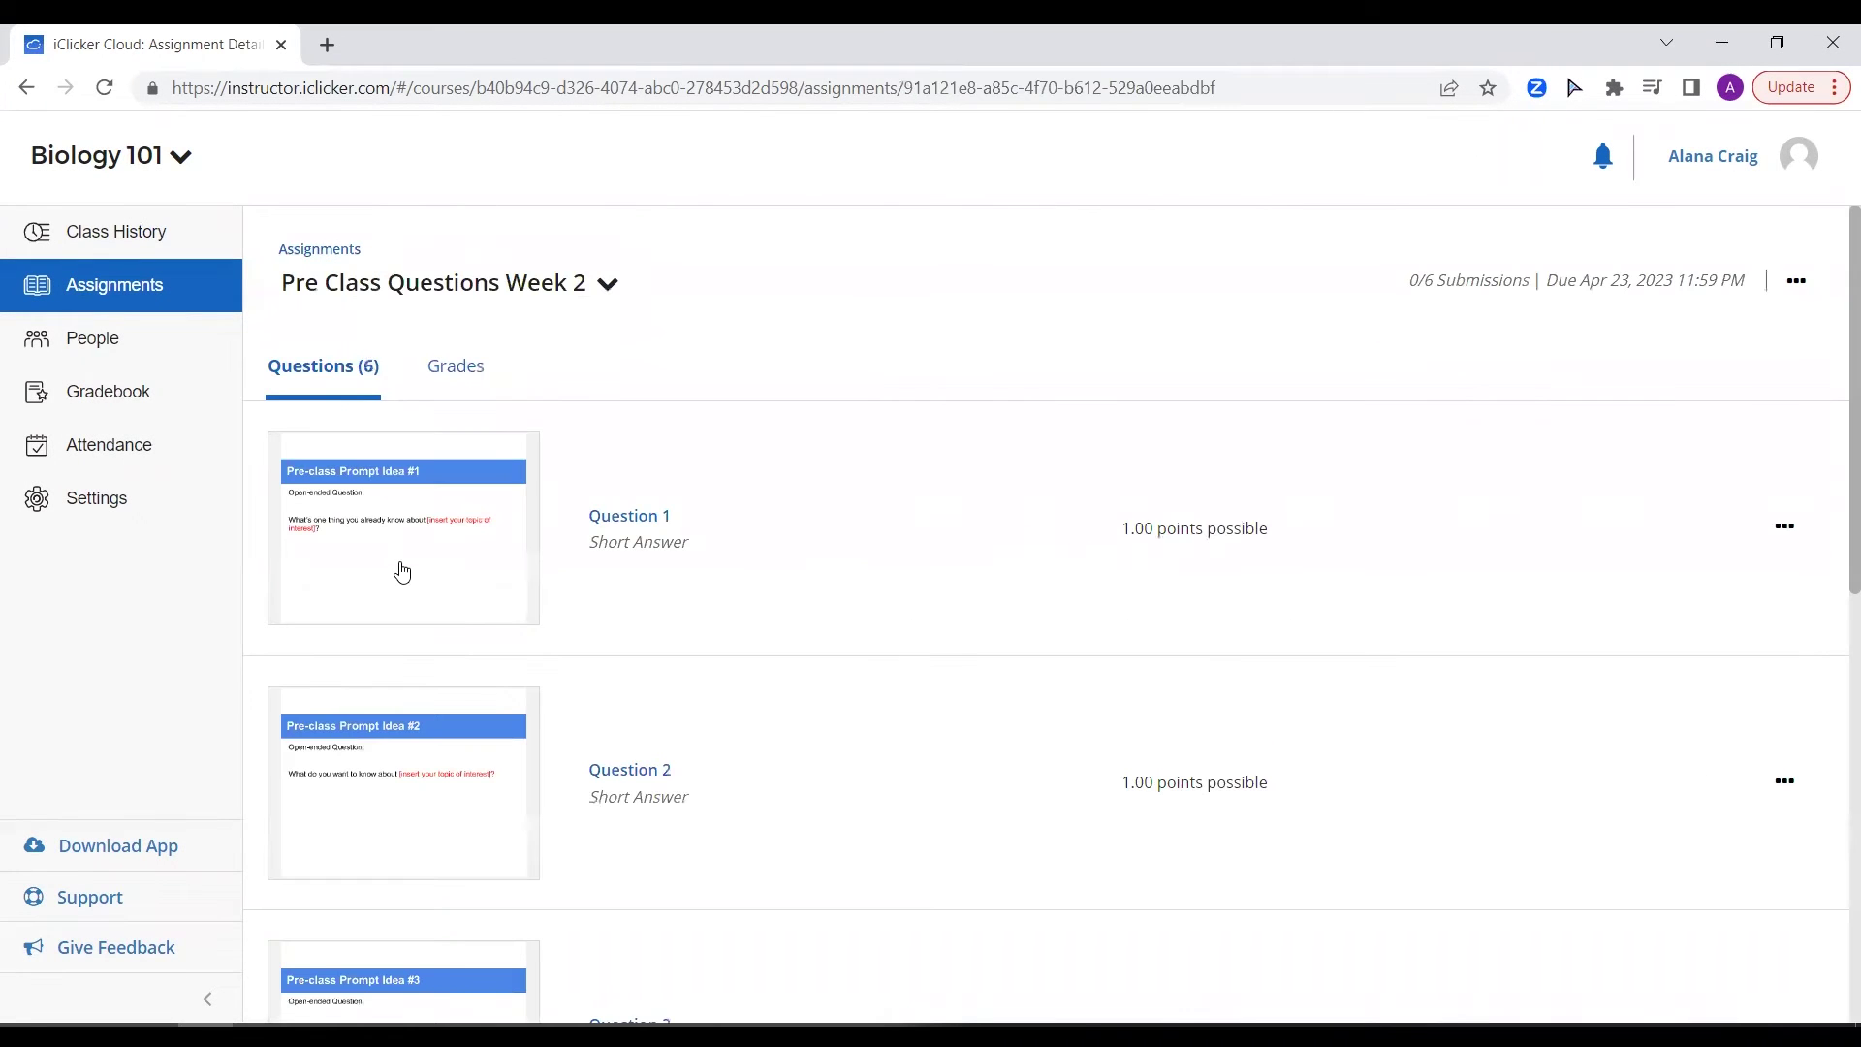
{"action": "left_click", "coordinate": [416, 554]}
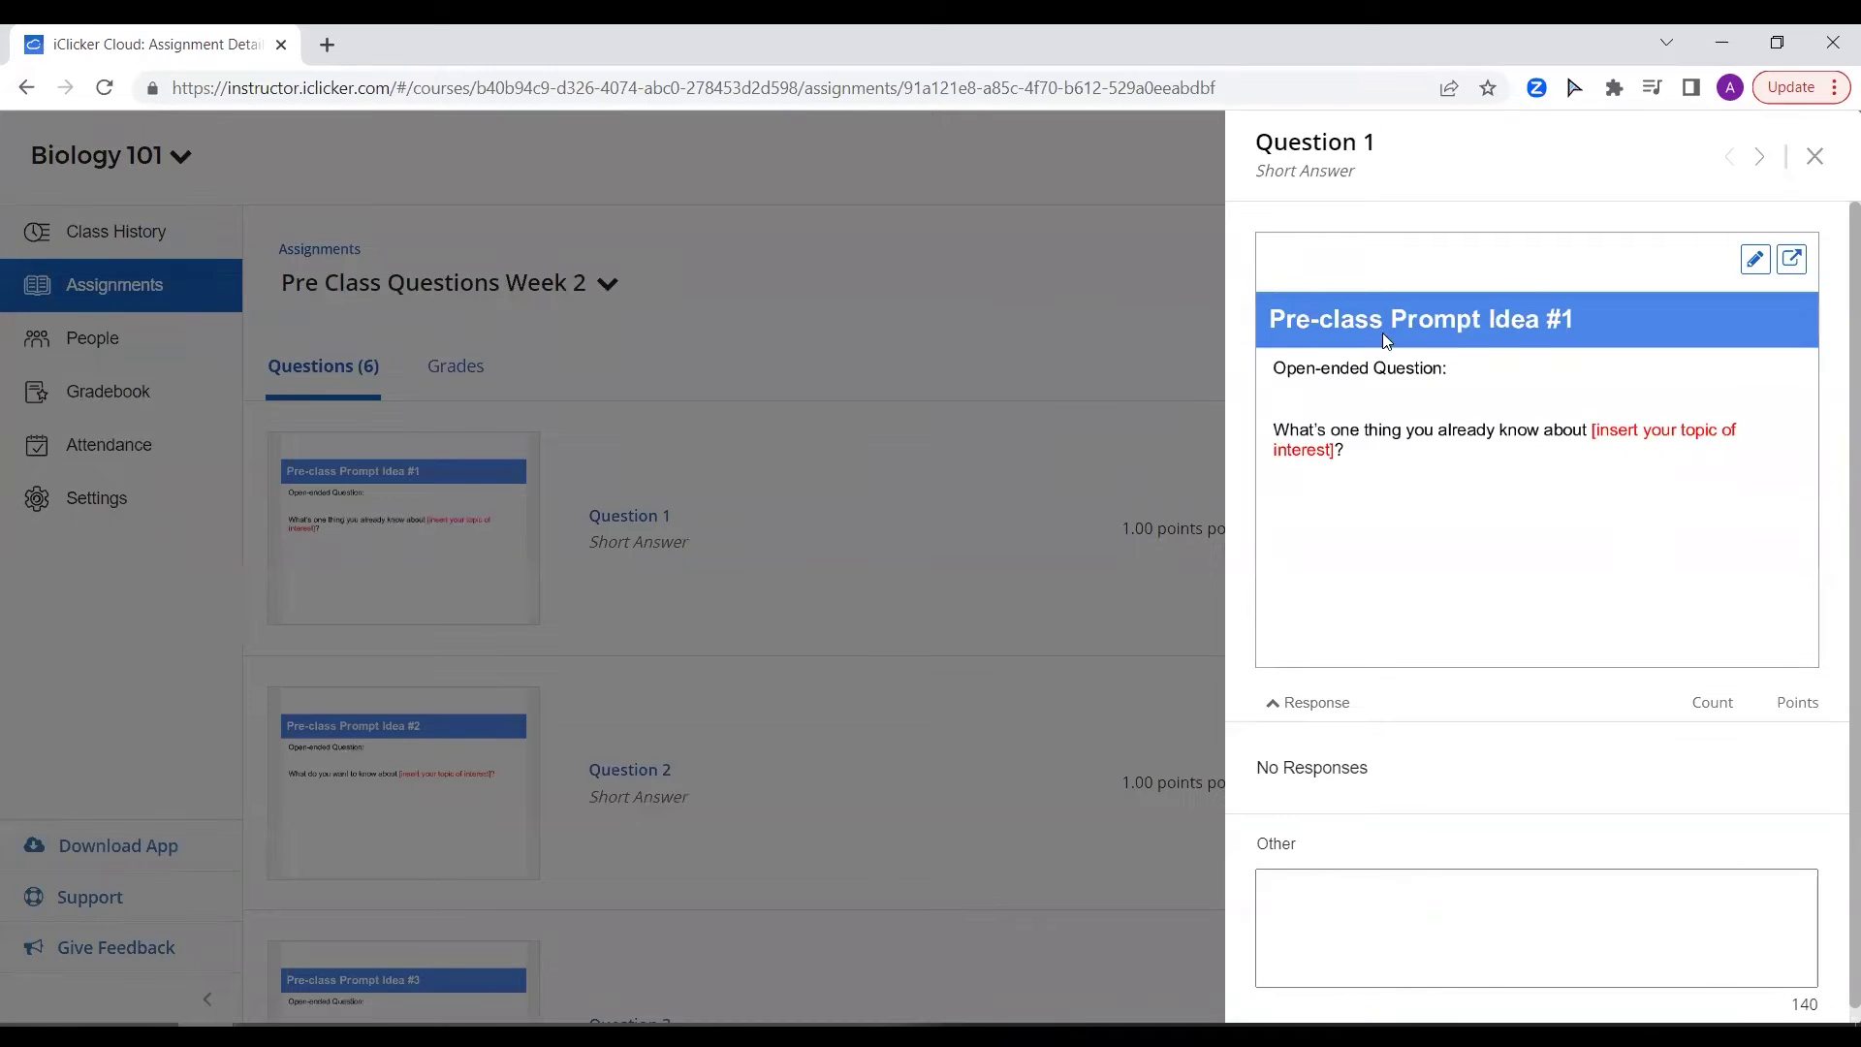
{"action": "left_click", "coordinate": [1759, 158]}
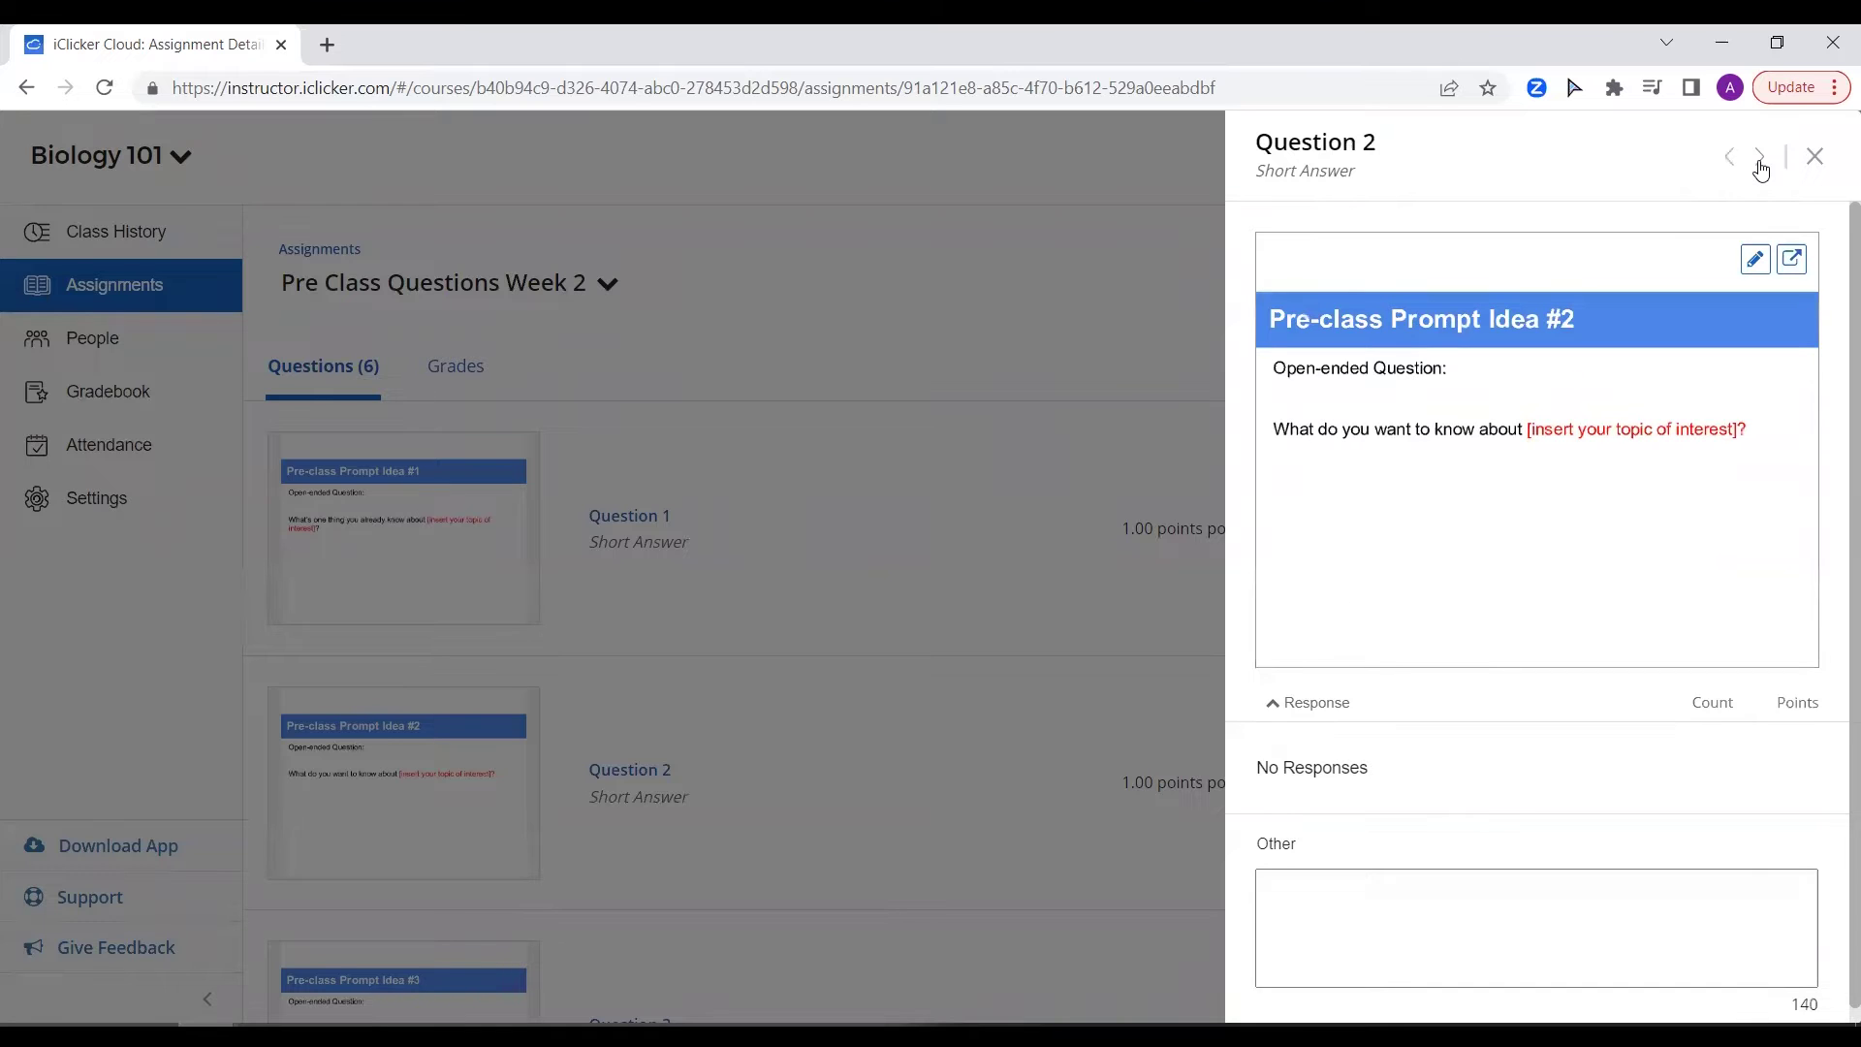
{"action": "left_click", "coordinate": [1759, 158]}
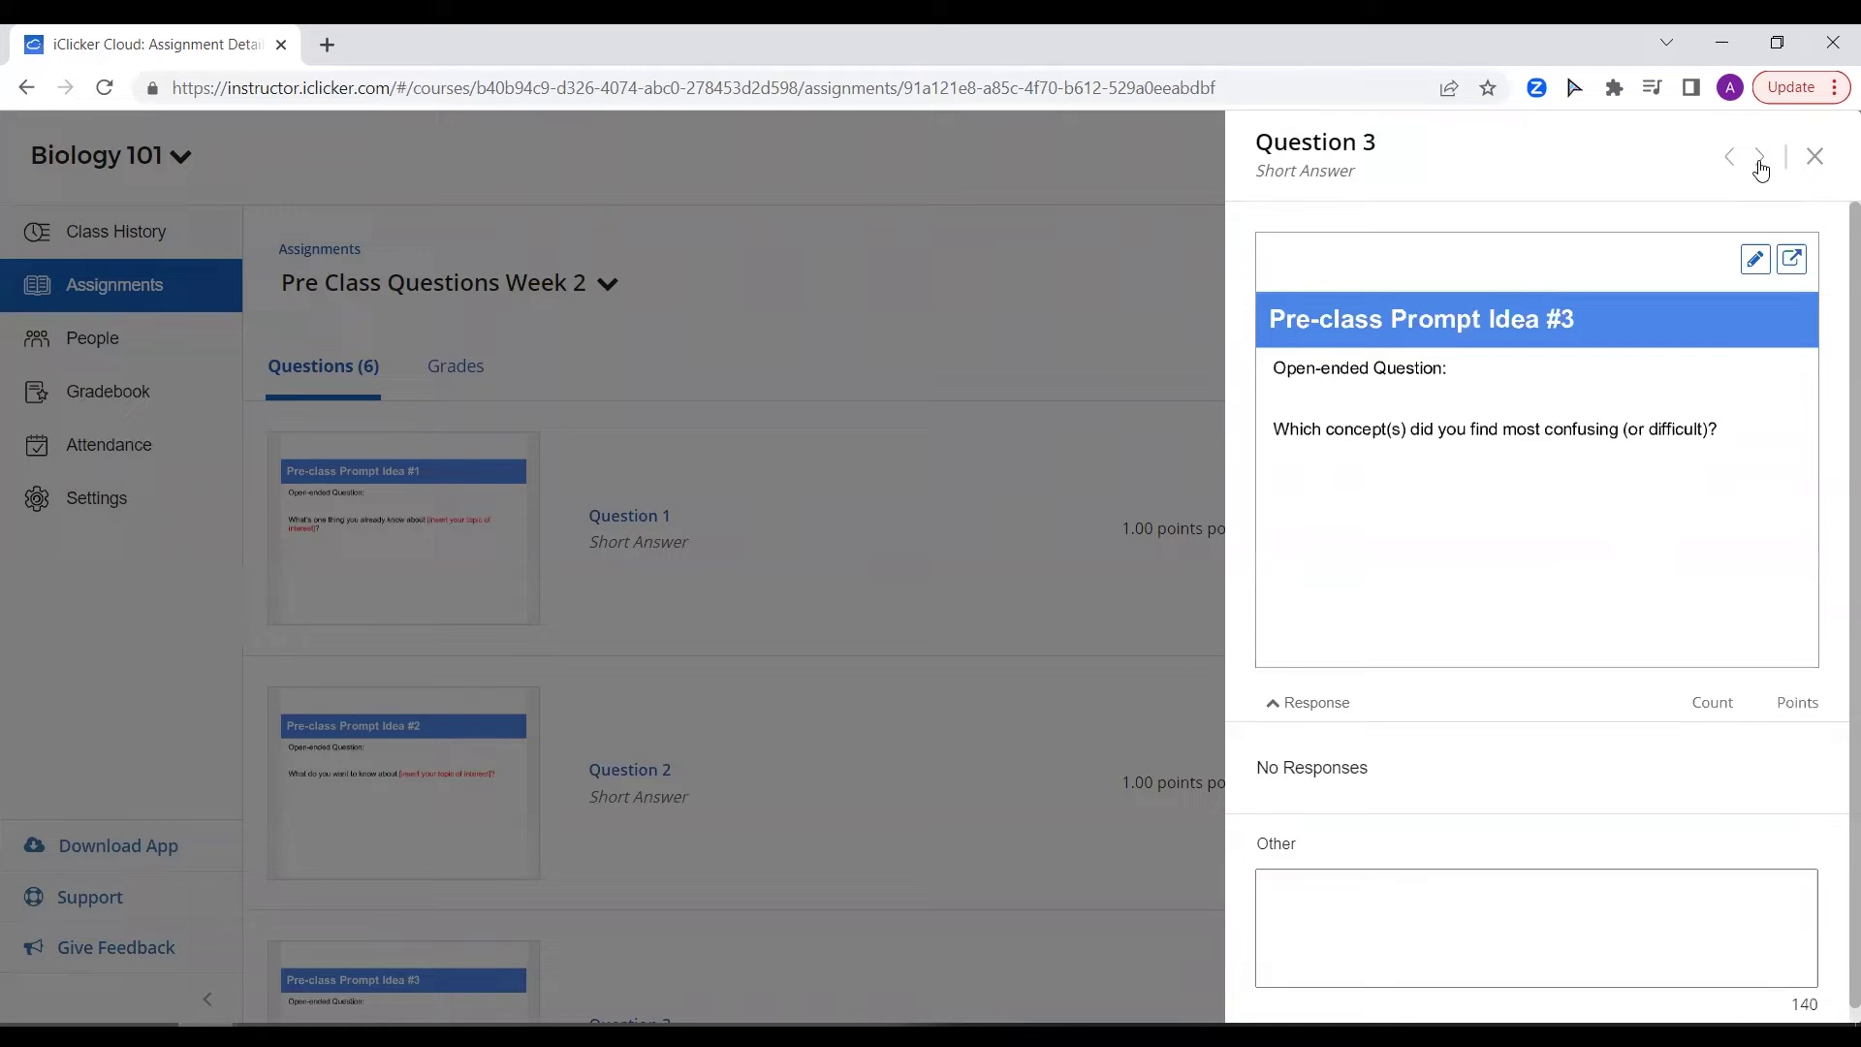
{"action": "left_click", "coordinate": [1759, 158]}
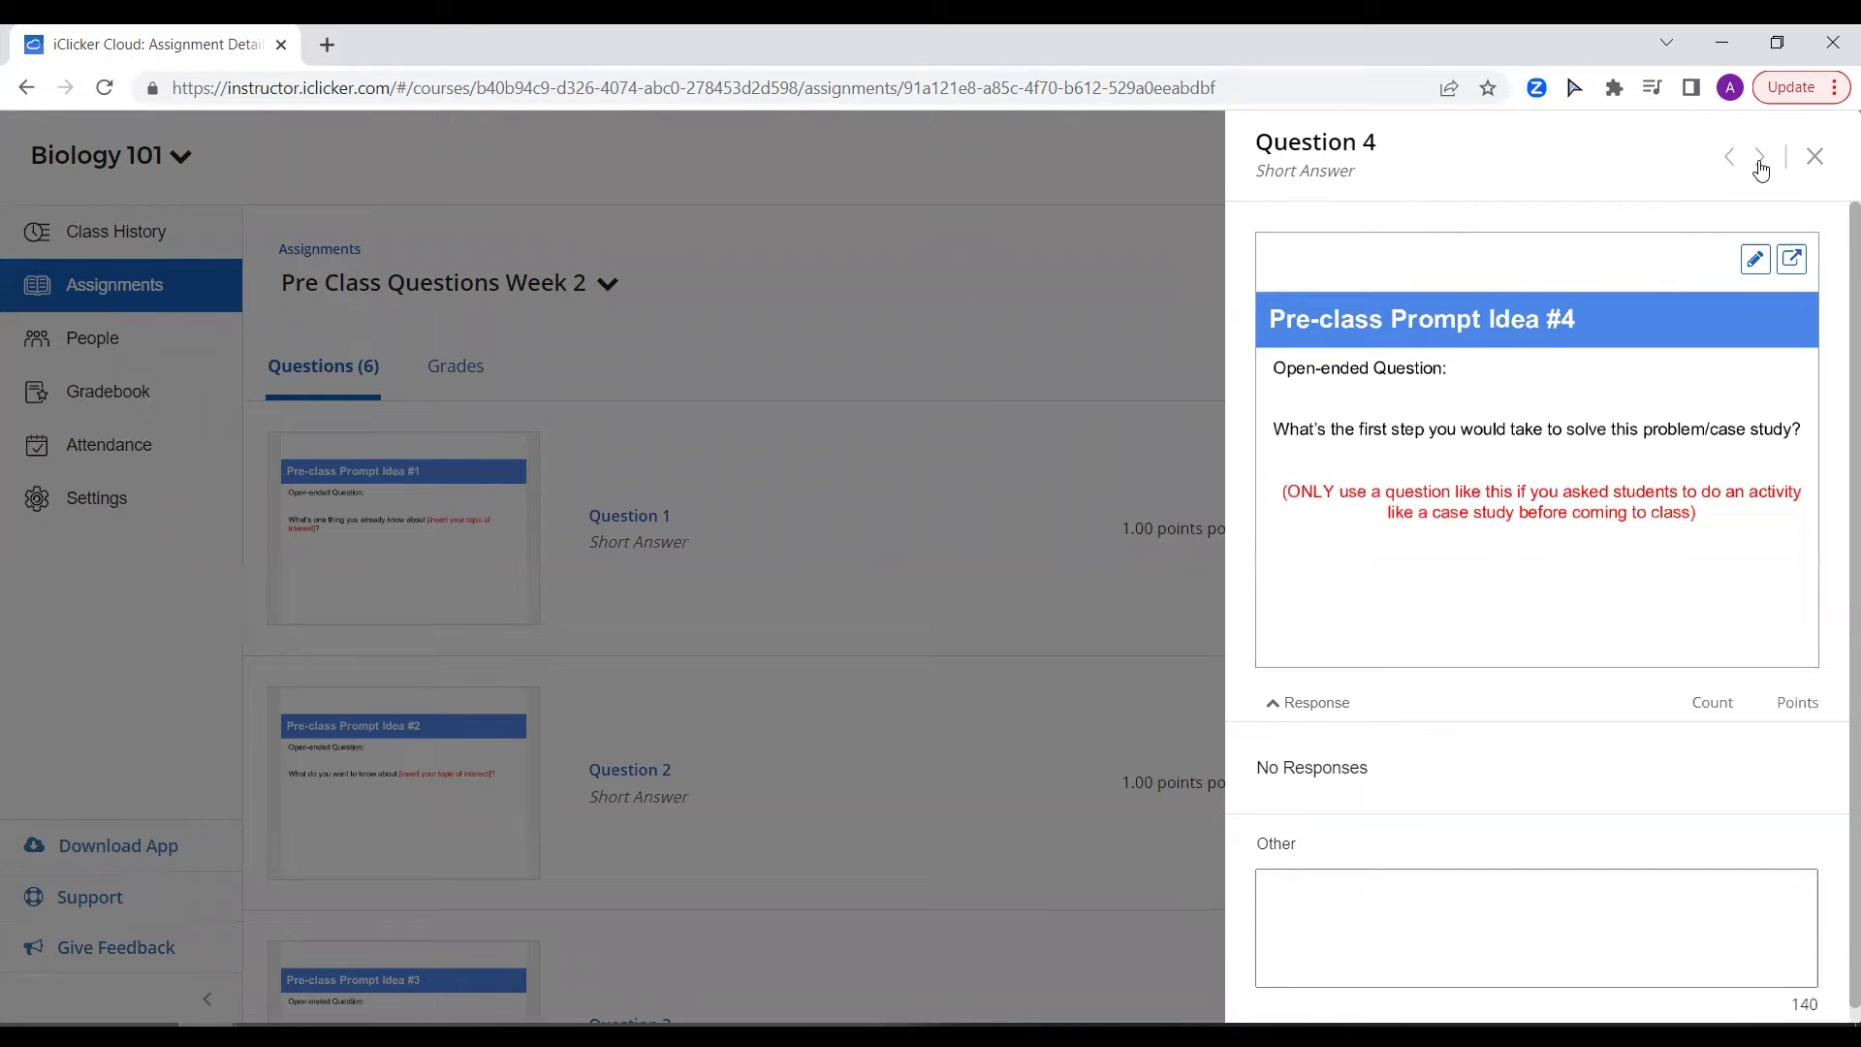
{"action": "left_click", "coordinate": [1759, 158]}
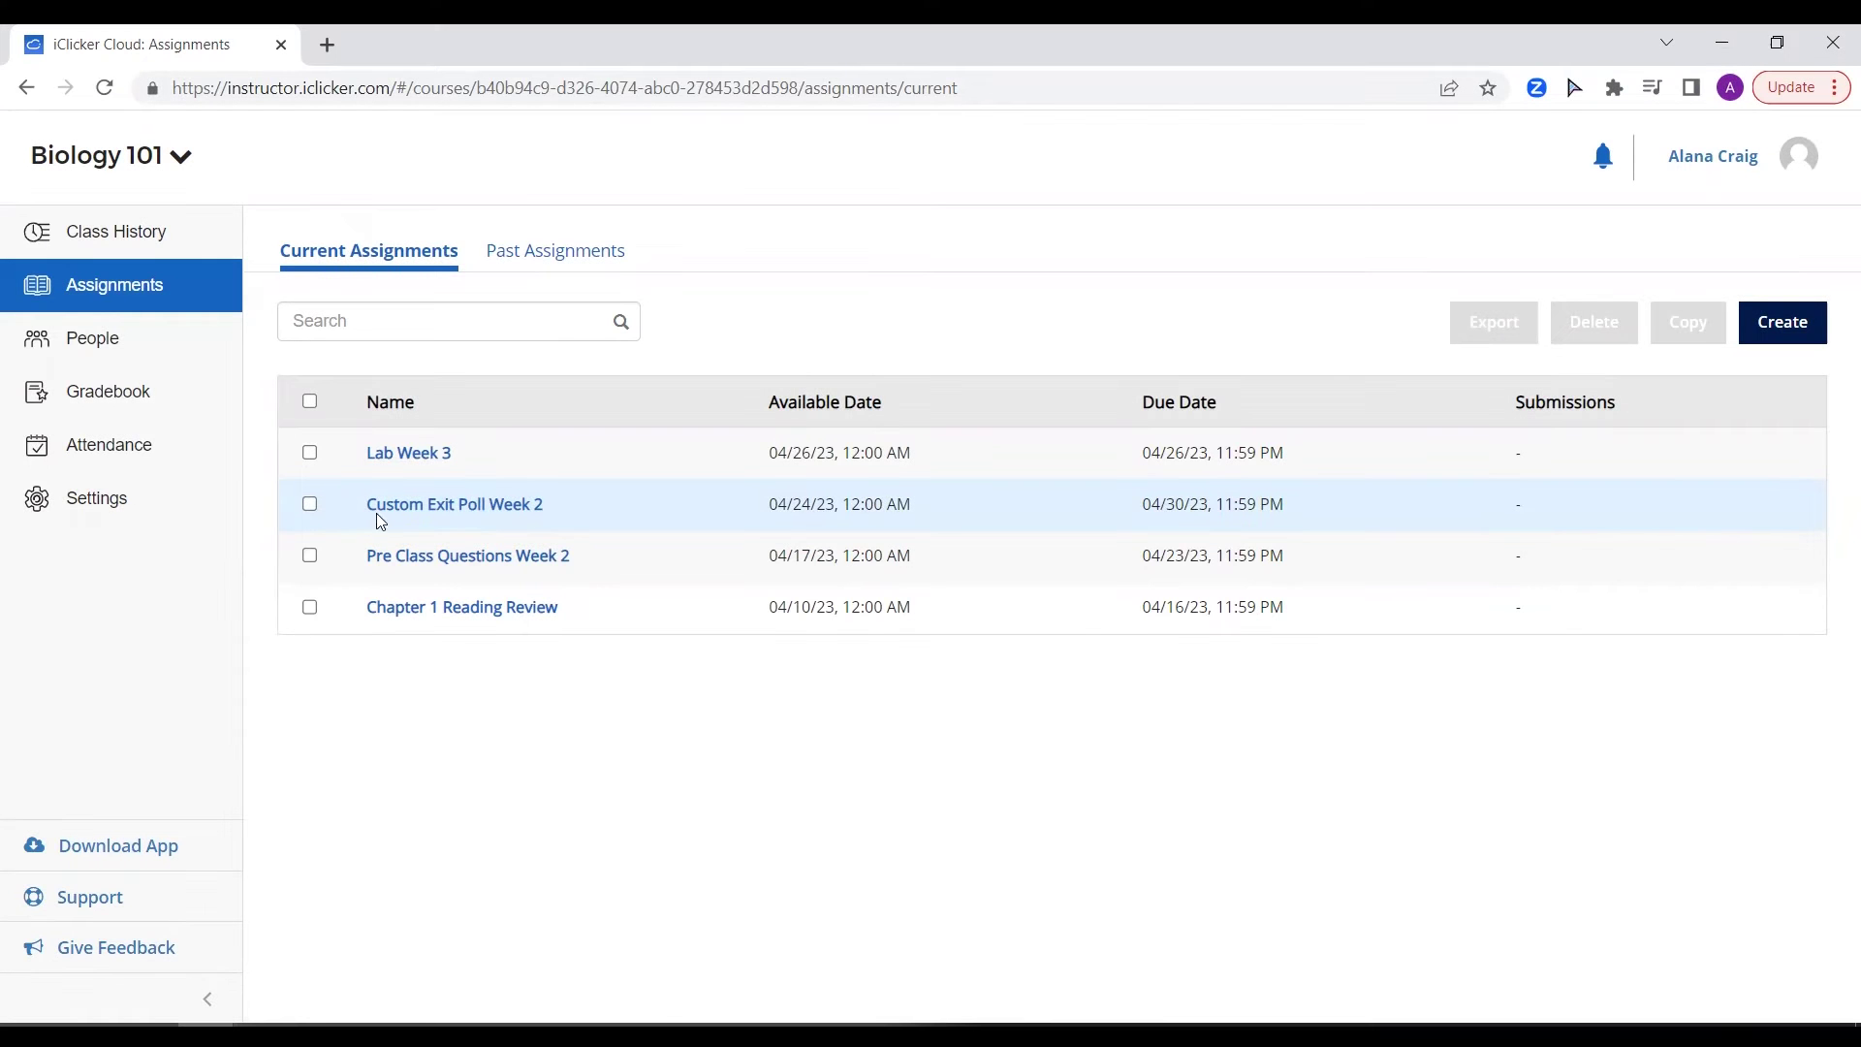
Step: Preview Custom Exit Poll Week 2 Questions 1 through 3
{"action": "left_click", "coordinate": [378, 514]}
{"action": "left_click", "coordinate": [382, 521]}
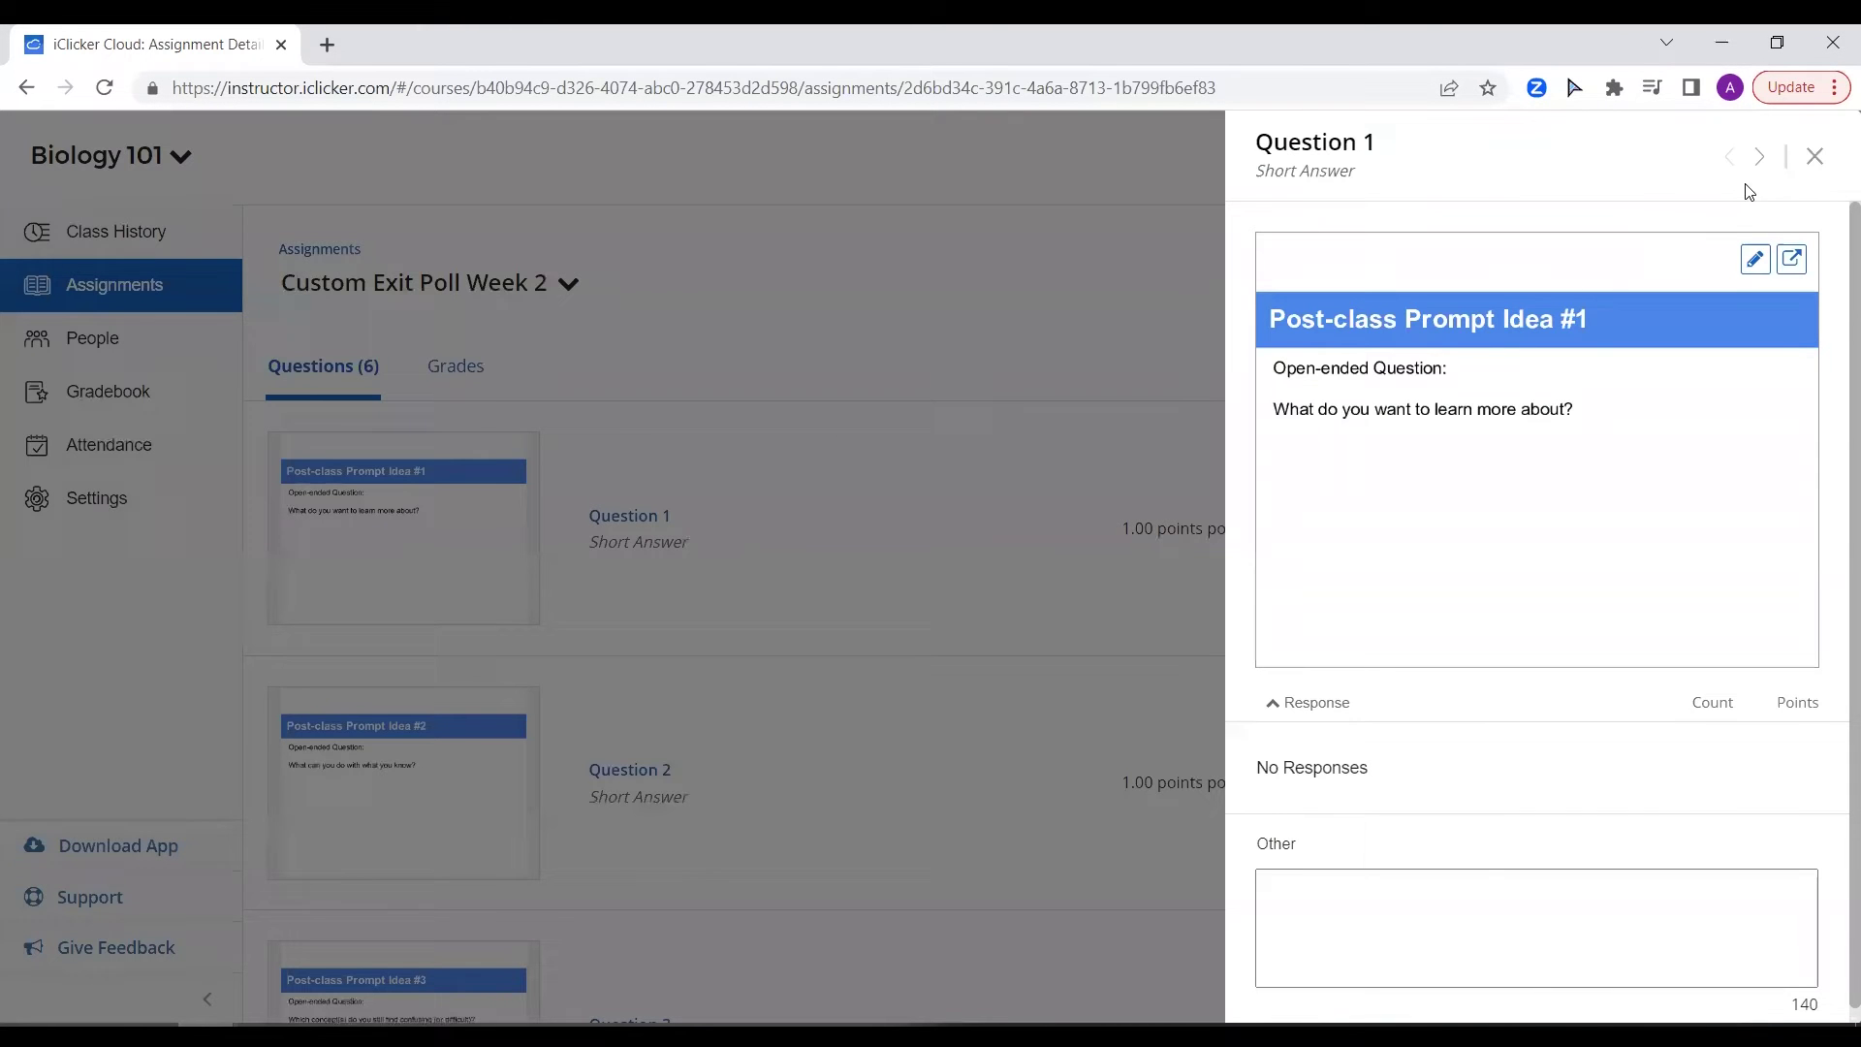
{"action": "left_click", "coordinate": [1758, 160]}
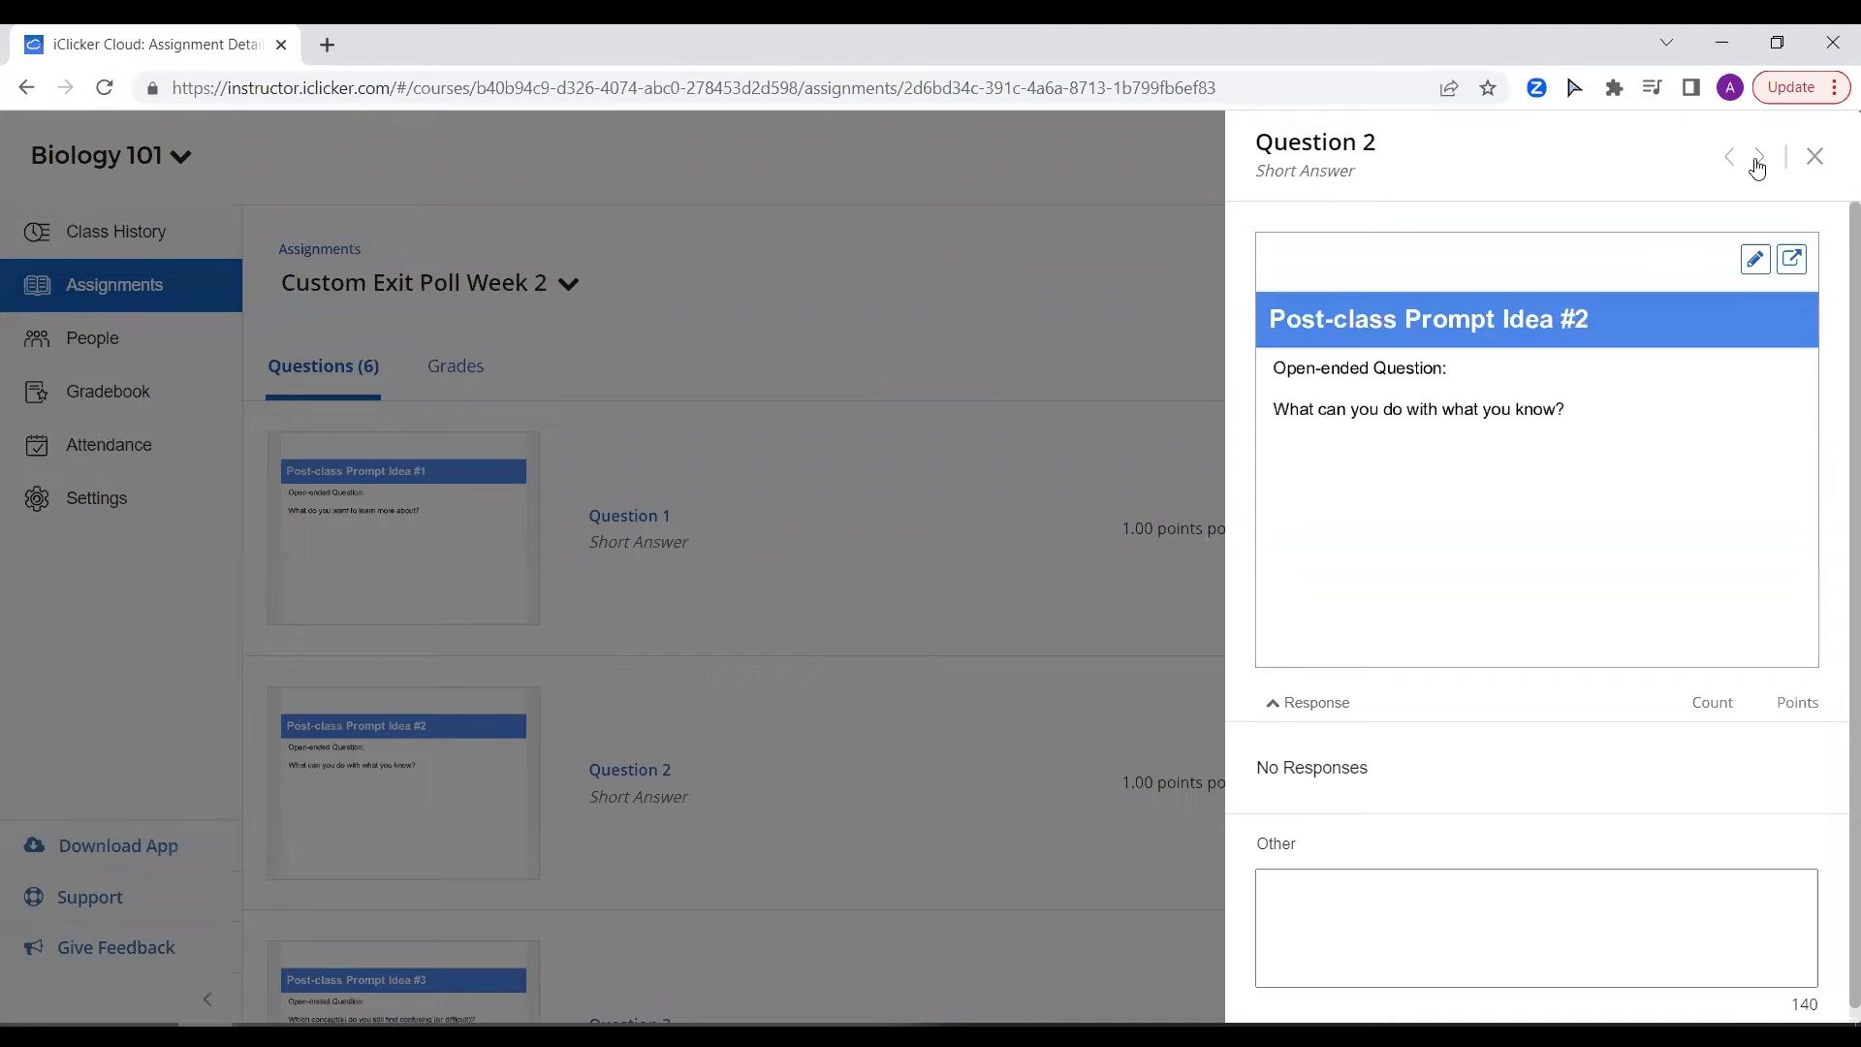
{"action": "left_click", "coordinate": [1757, 160]}
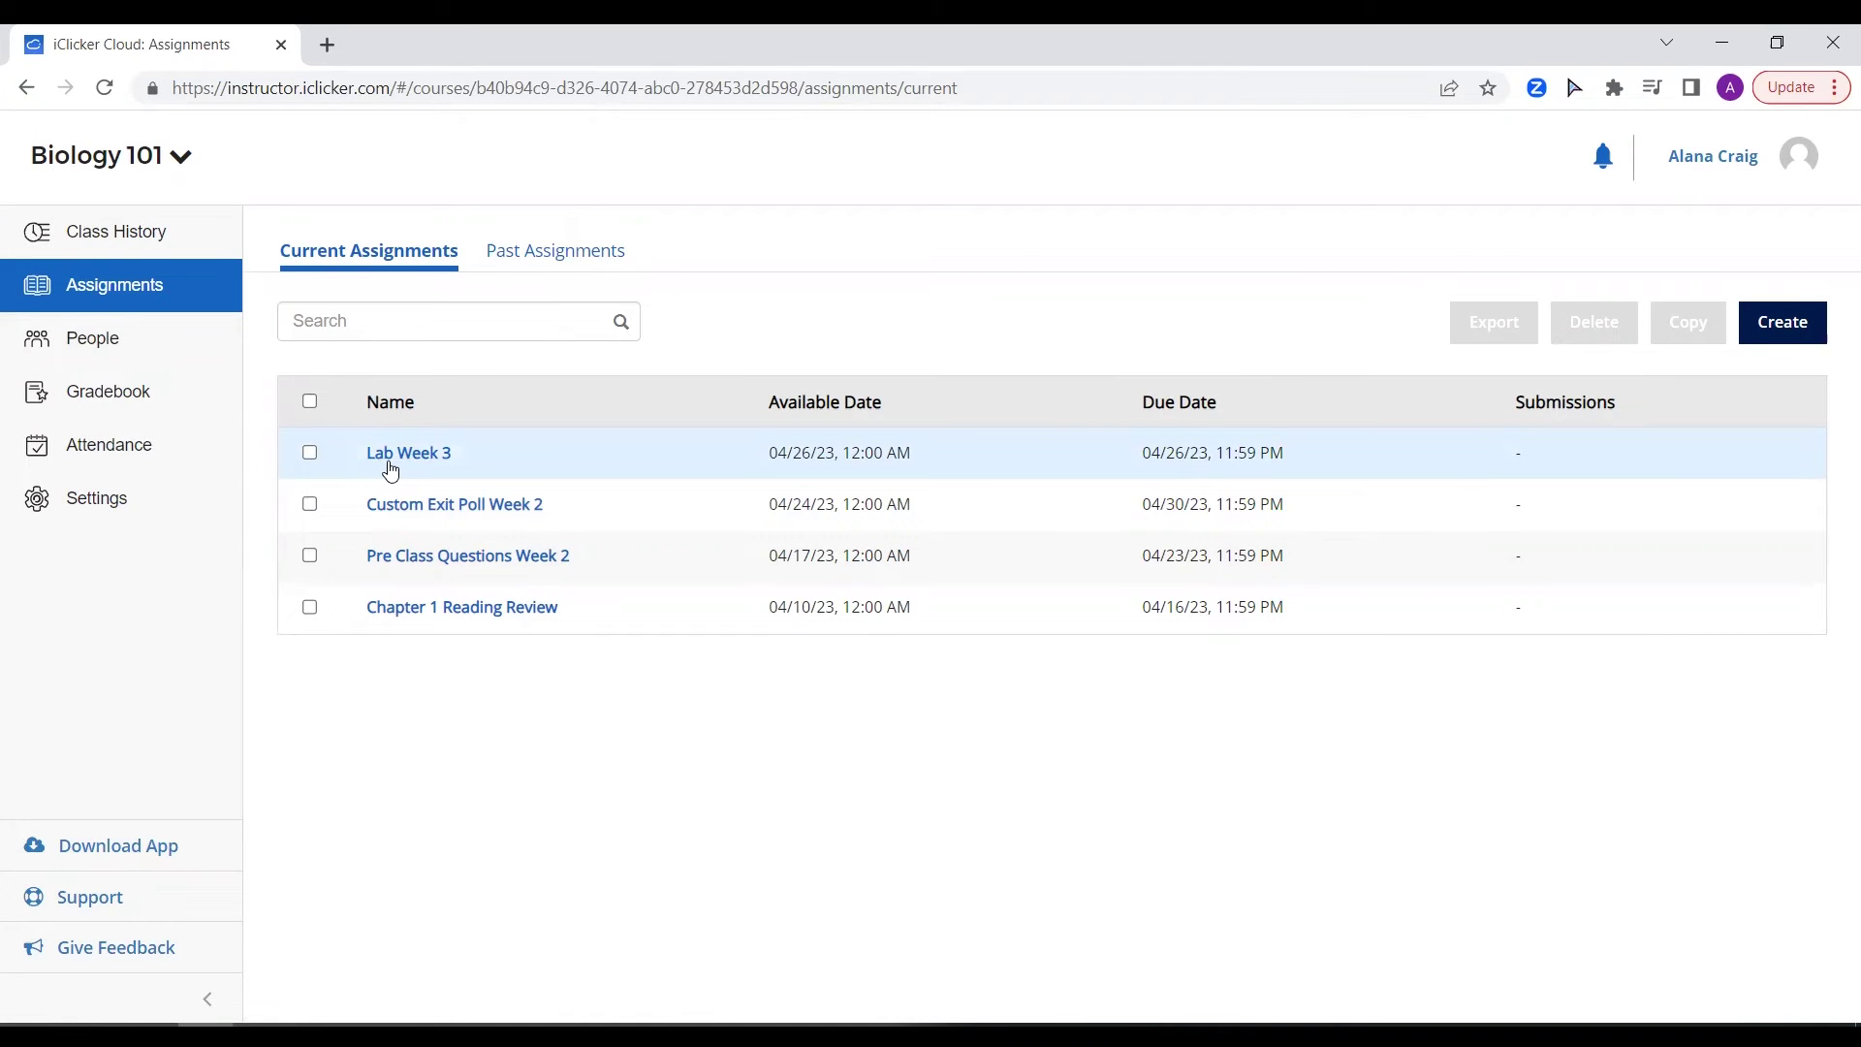
Step: Open Lab Week 3 and step through its question previews from Question 1 to Question 5
{"action": "left_click", "coordinate": [391, 471]}
{"action": "left_click", "coordinate": [432, 497]}
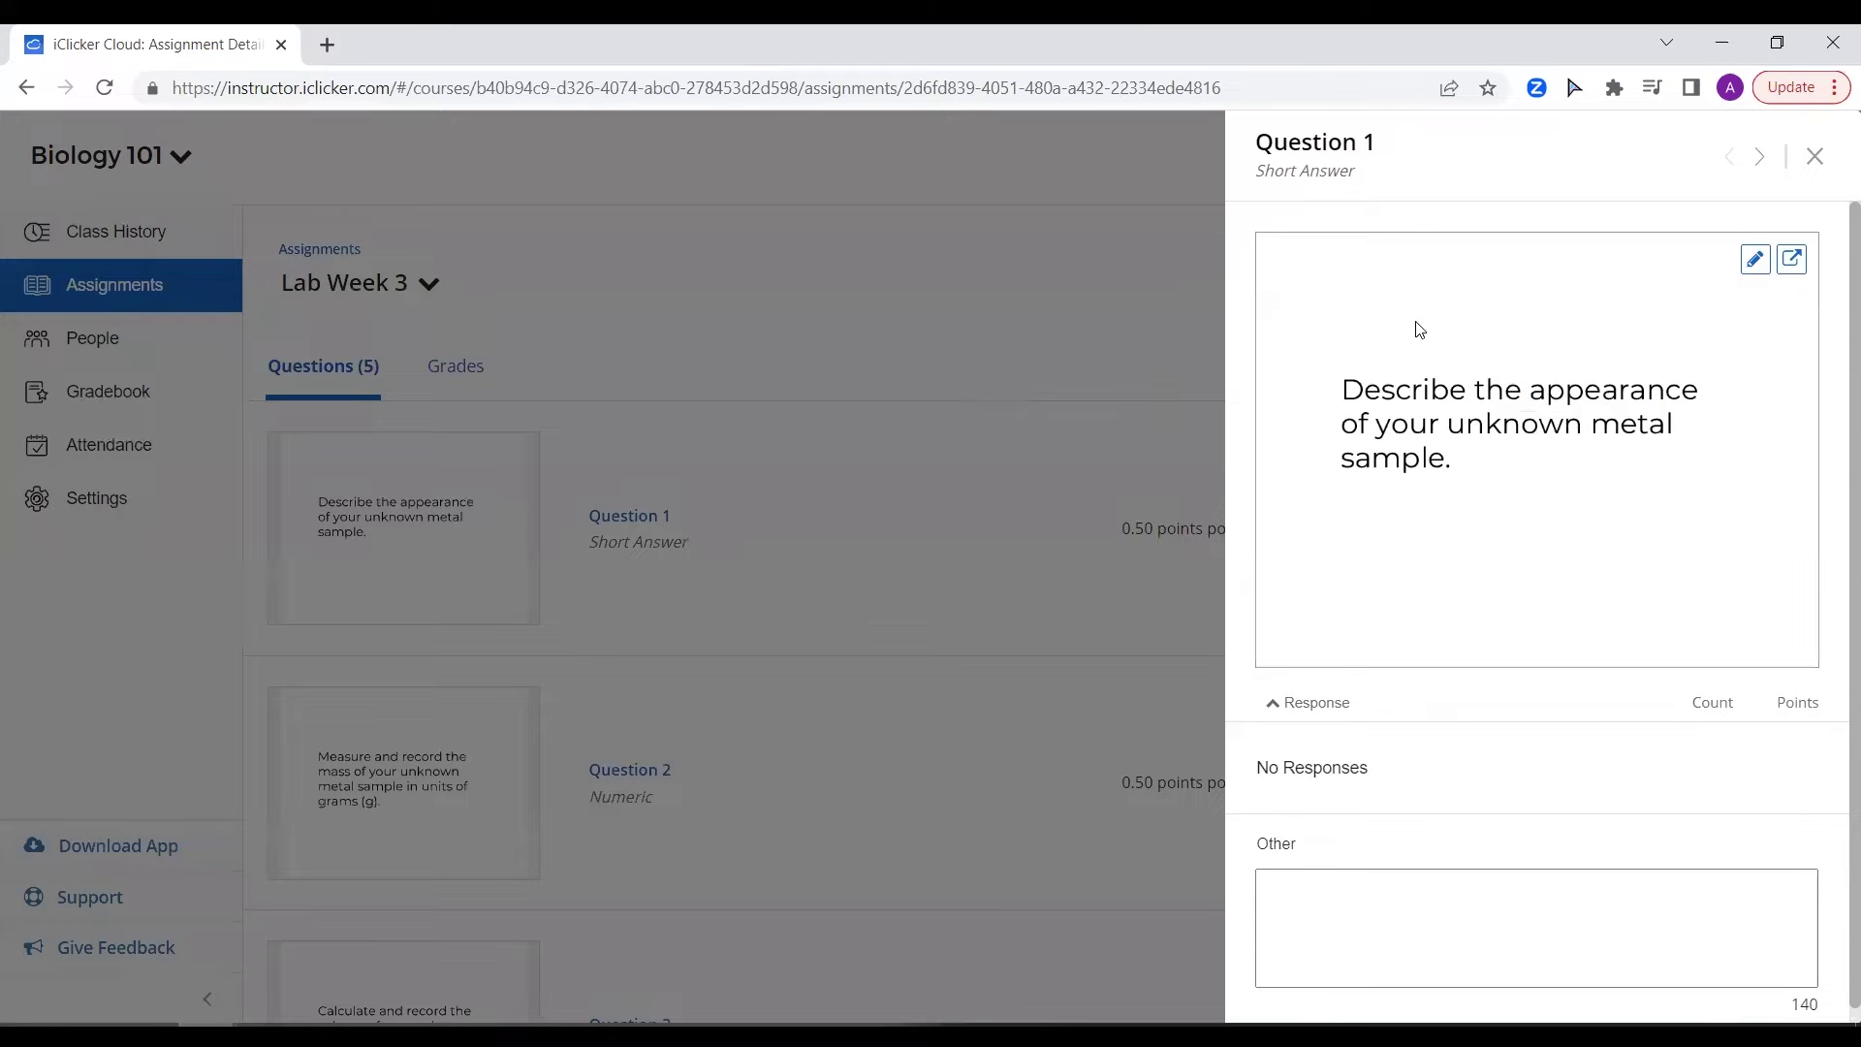
{"action": "left_click", "coordinate": [1760, 158]}
{"action": "left_click", "coordinate": [1760, 158]}
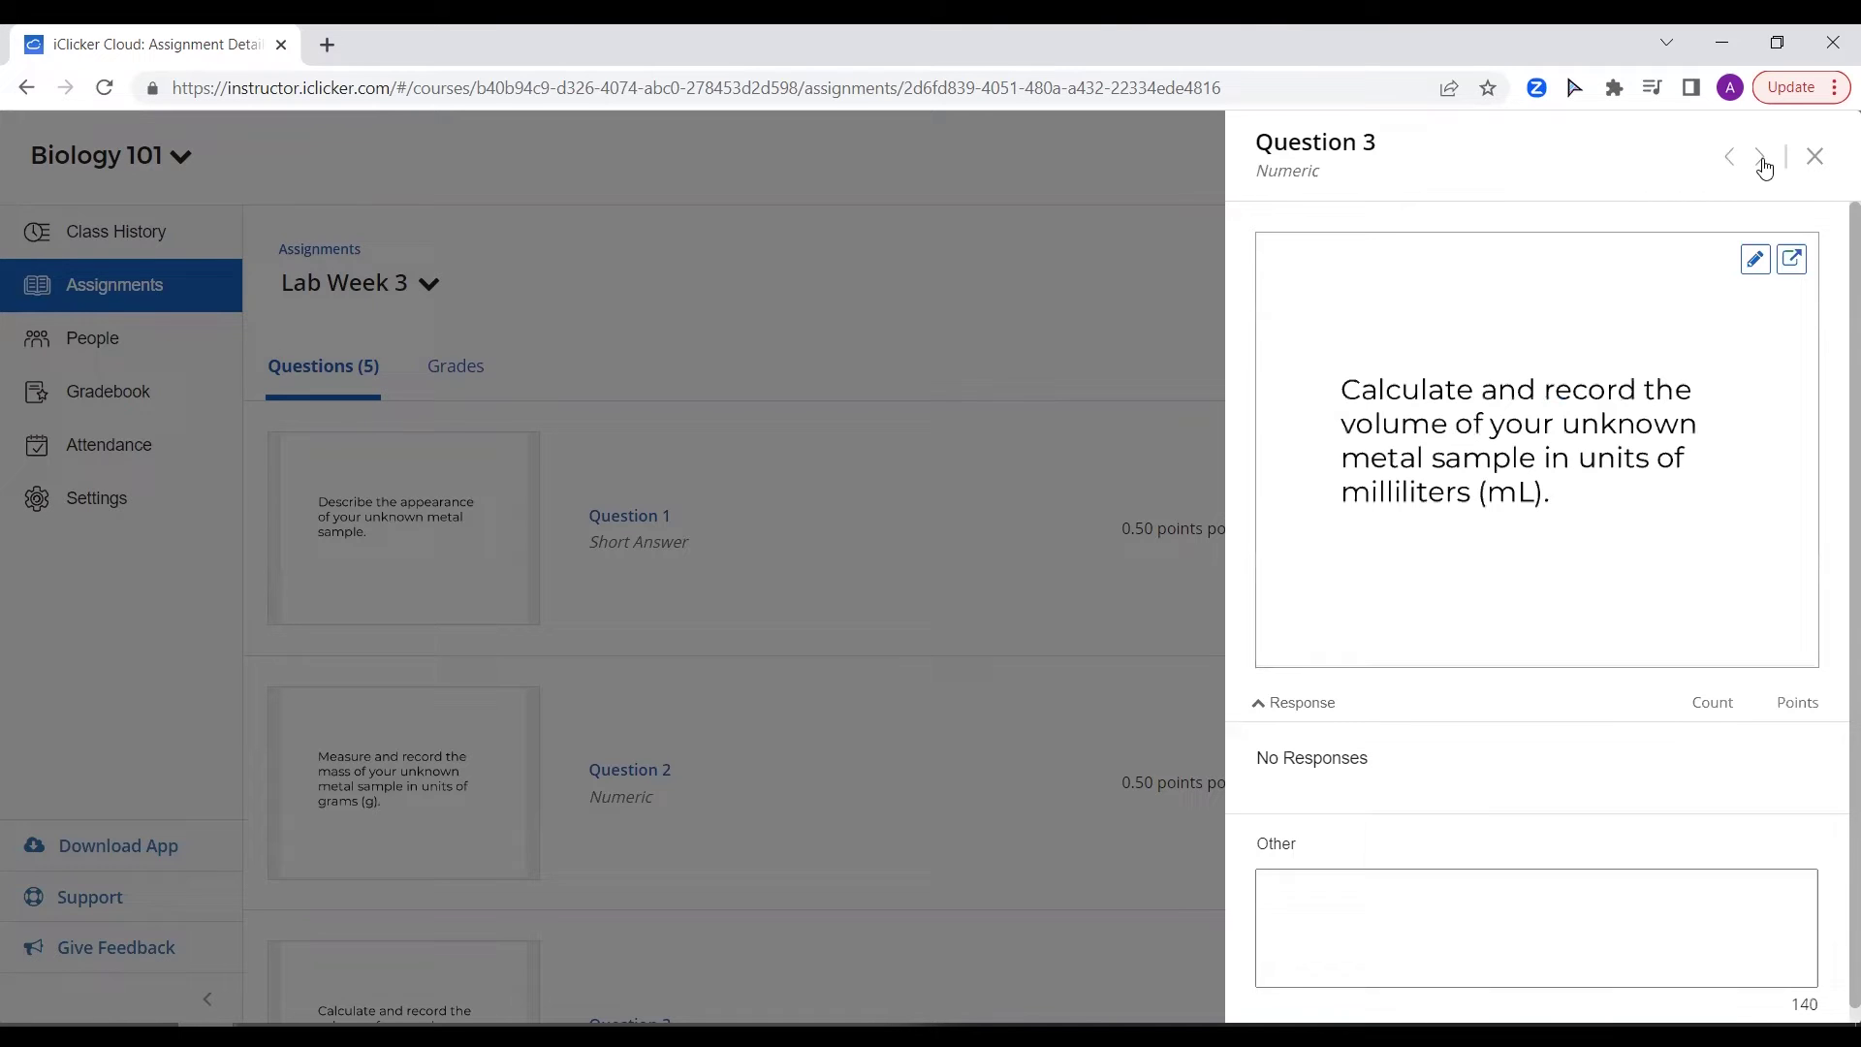
{"action": "left_click", "coordinate": [1760, 158]}
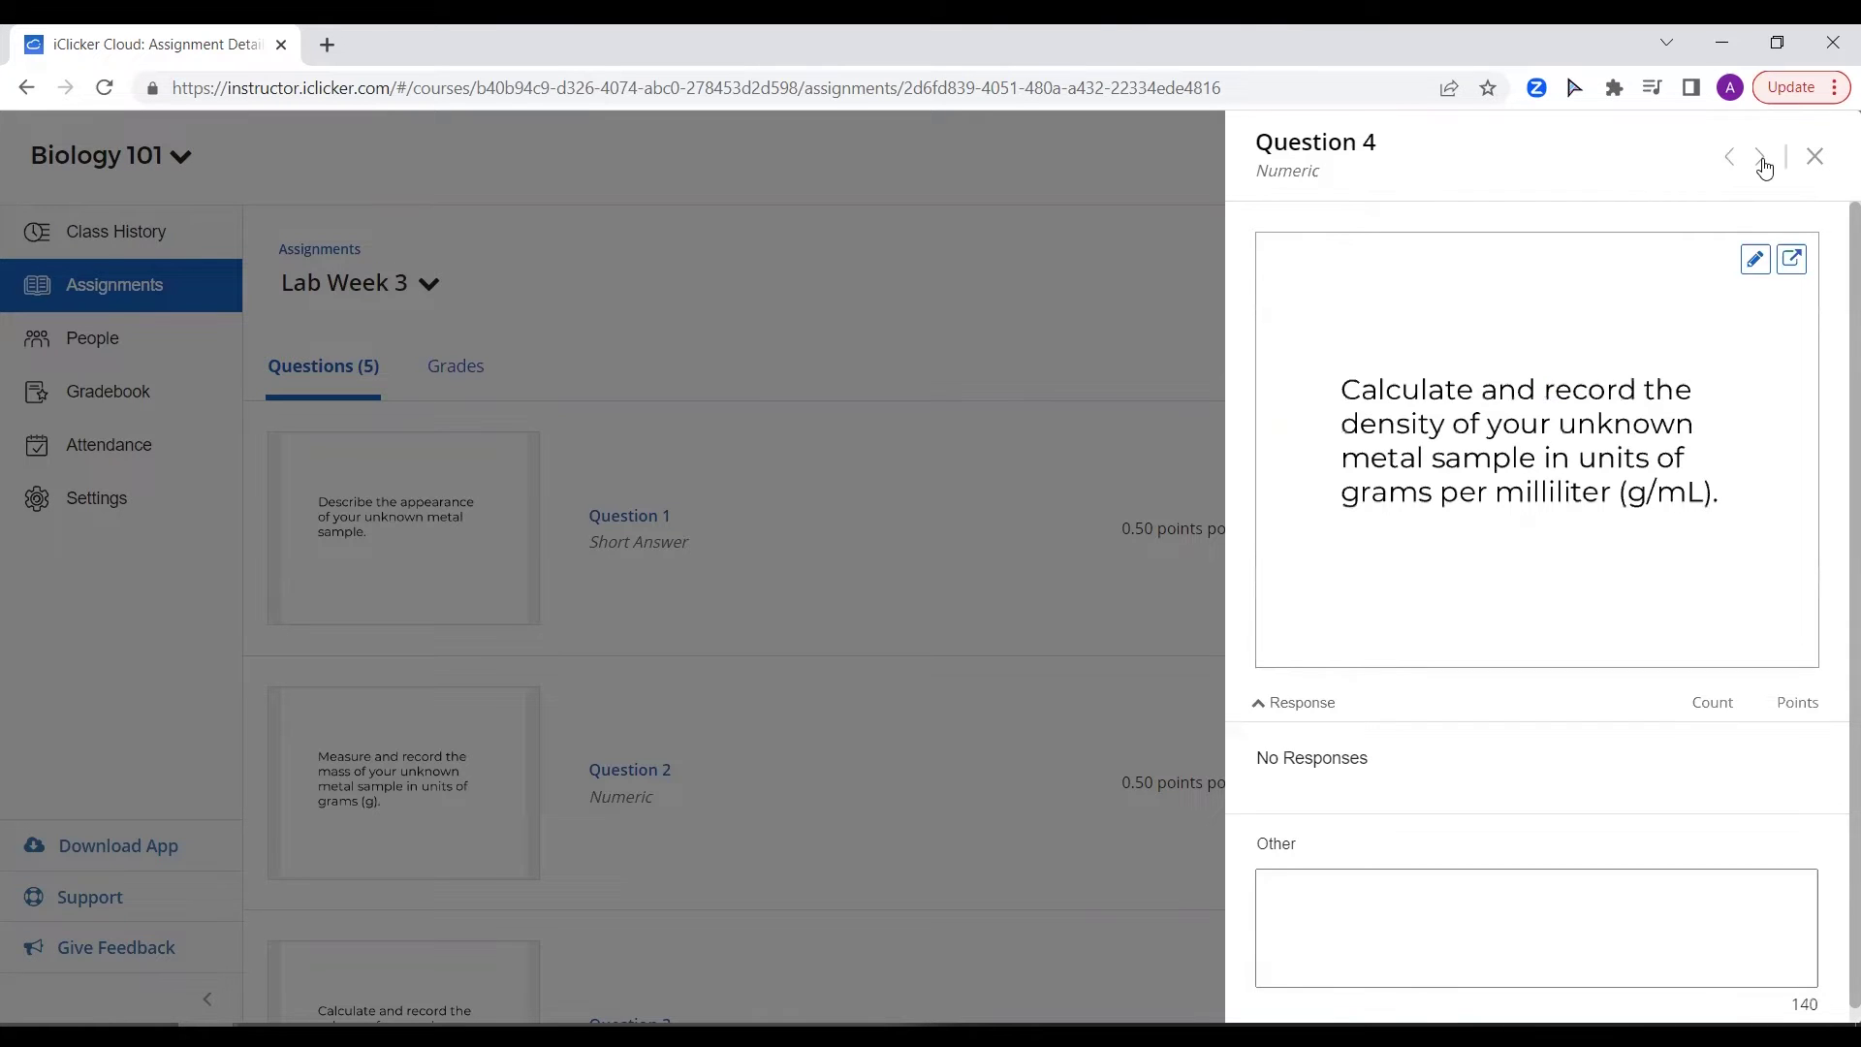
{"action": "left_click", "coordinate": [1762, 160]}
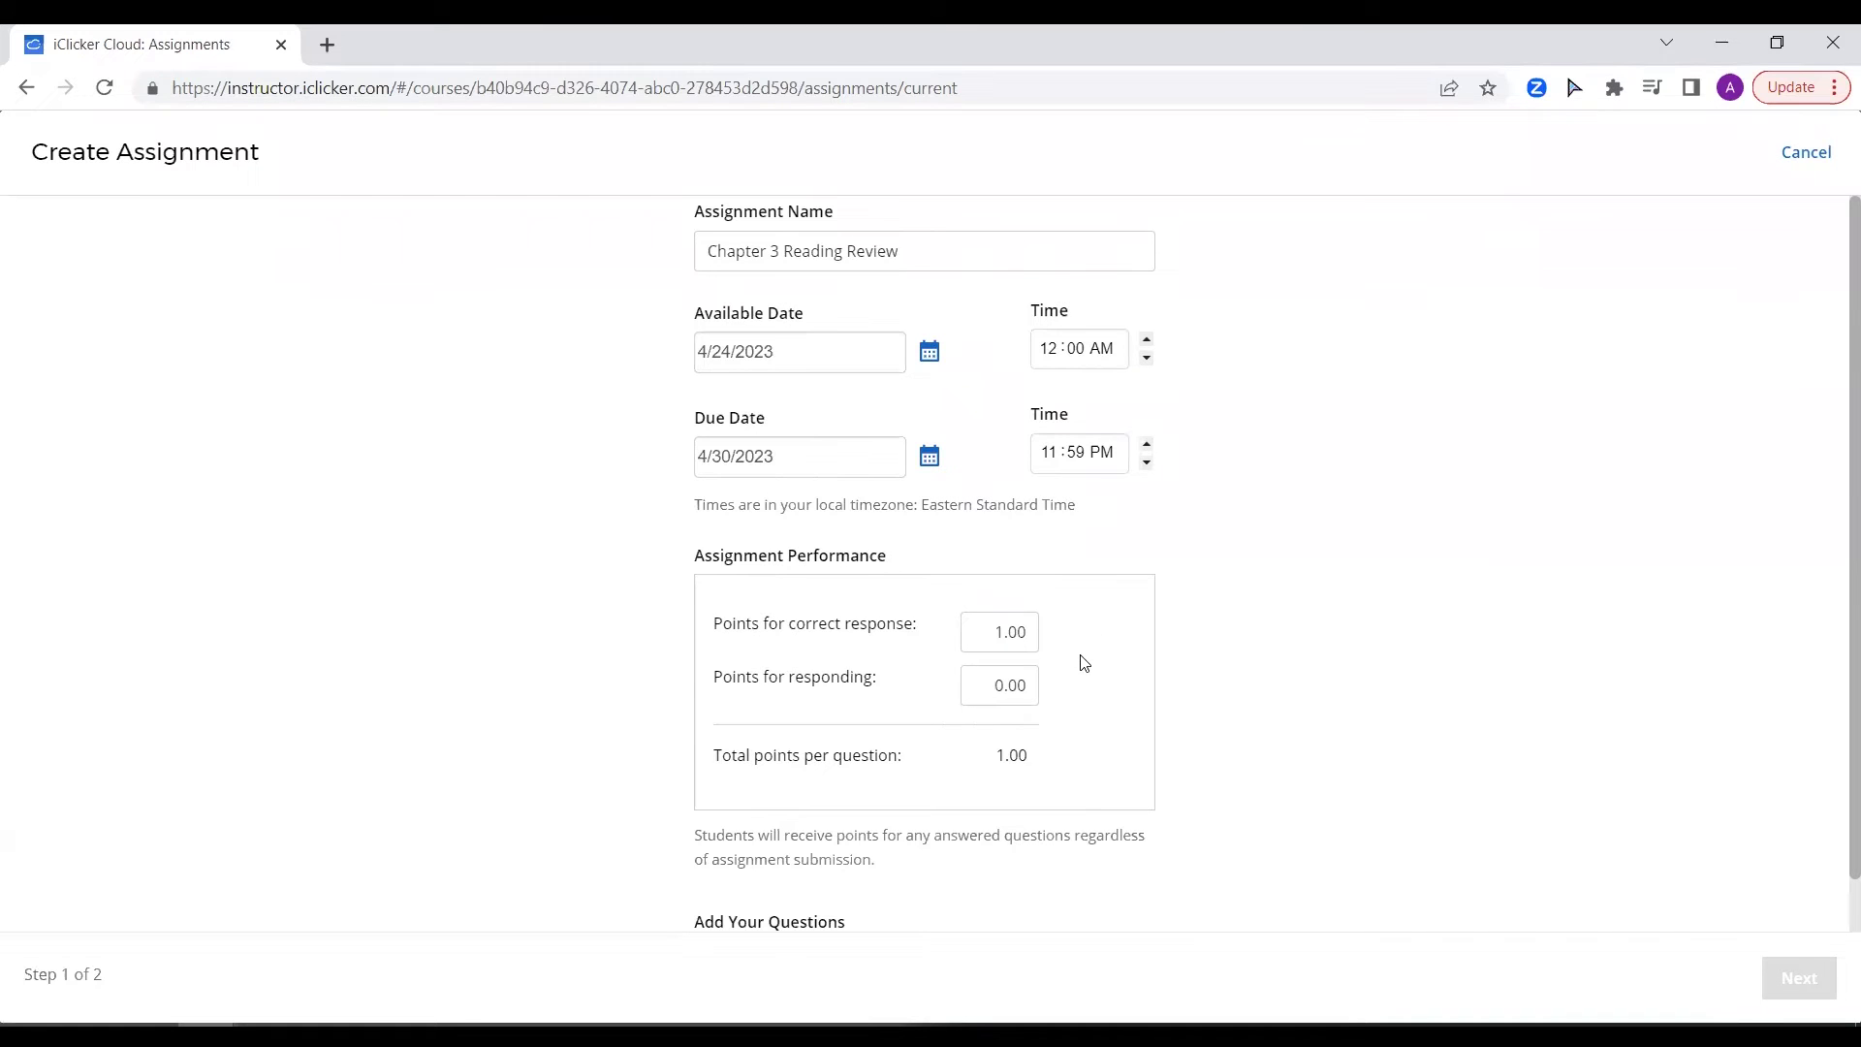
Step: Enter .5 for both the correct-response points and the responding points
{"action": "left_click", "coordinate": [1033, 641]}
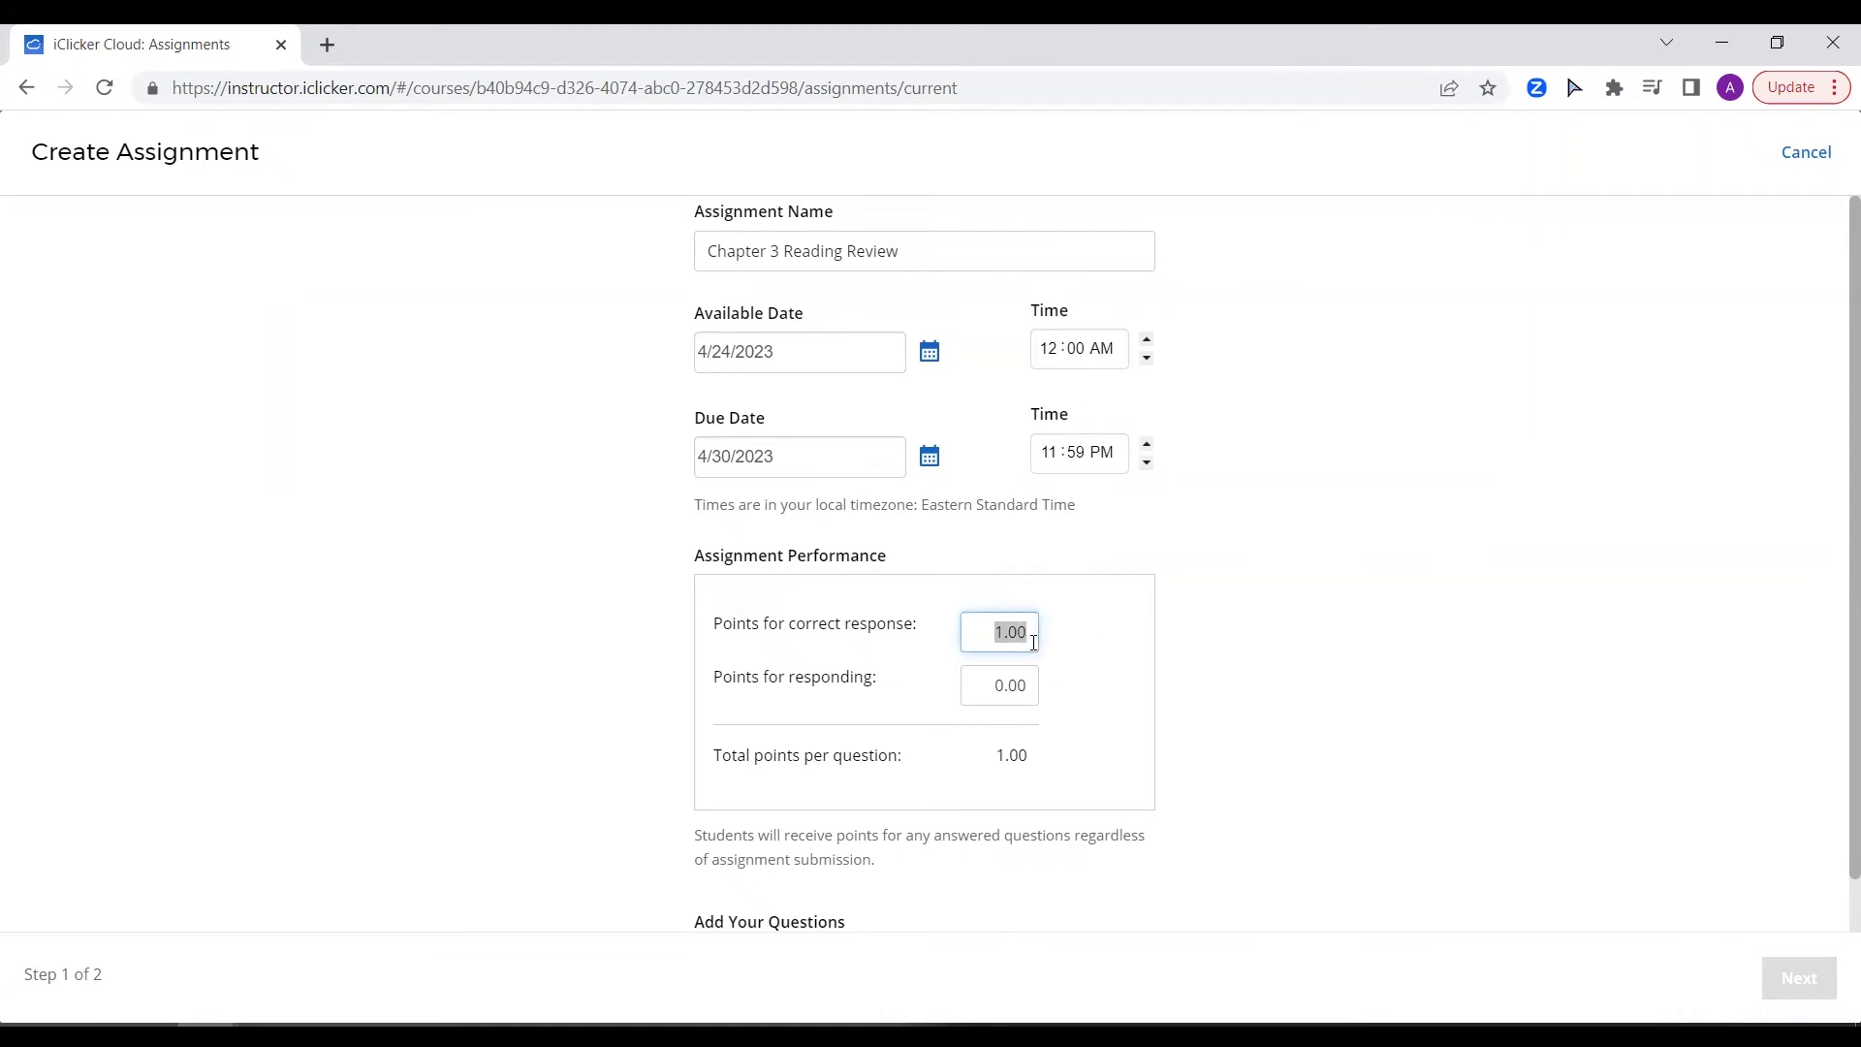
{"action": "type", "text": ".5"}
{"action": "left_click", "coordinate": [1036, 696]}
{"action": "type", "text": ".5"}
{"action": "left_click", "coordinate": [1096, 701]}
Step: Clear the correct-response and responding points values, then scroll down through the form
{"action": "left_click", "coordinate": [998, 632]}
{"action": "key", "text": "BackSpace"}
{"action": "left_click", "coordinate": [1072, 682]}
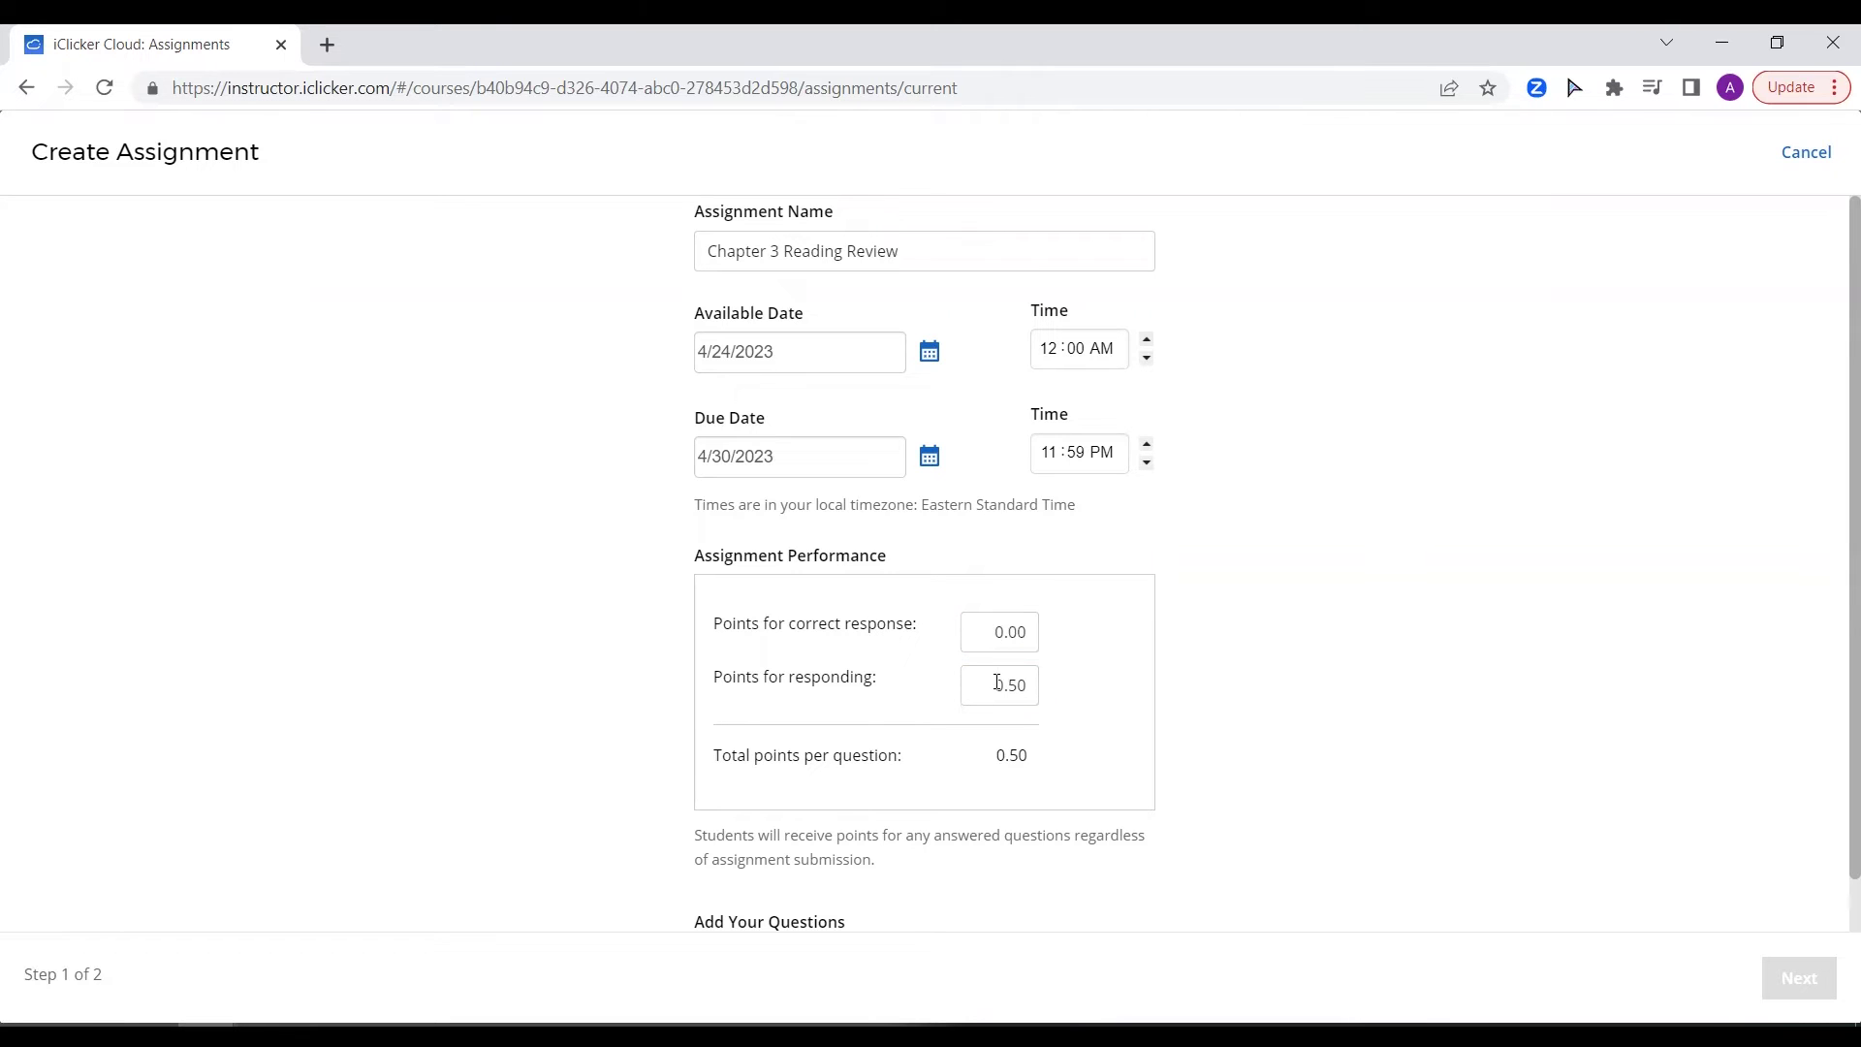
{"action": "left_click", "coordinate": [1037, 688]}
{"action": "key", "text": "BackSpace"}
{"action": "left_click", "coordinate": [1067, 694]}
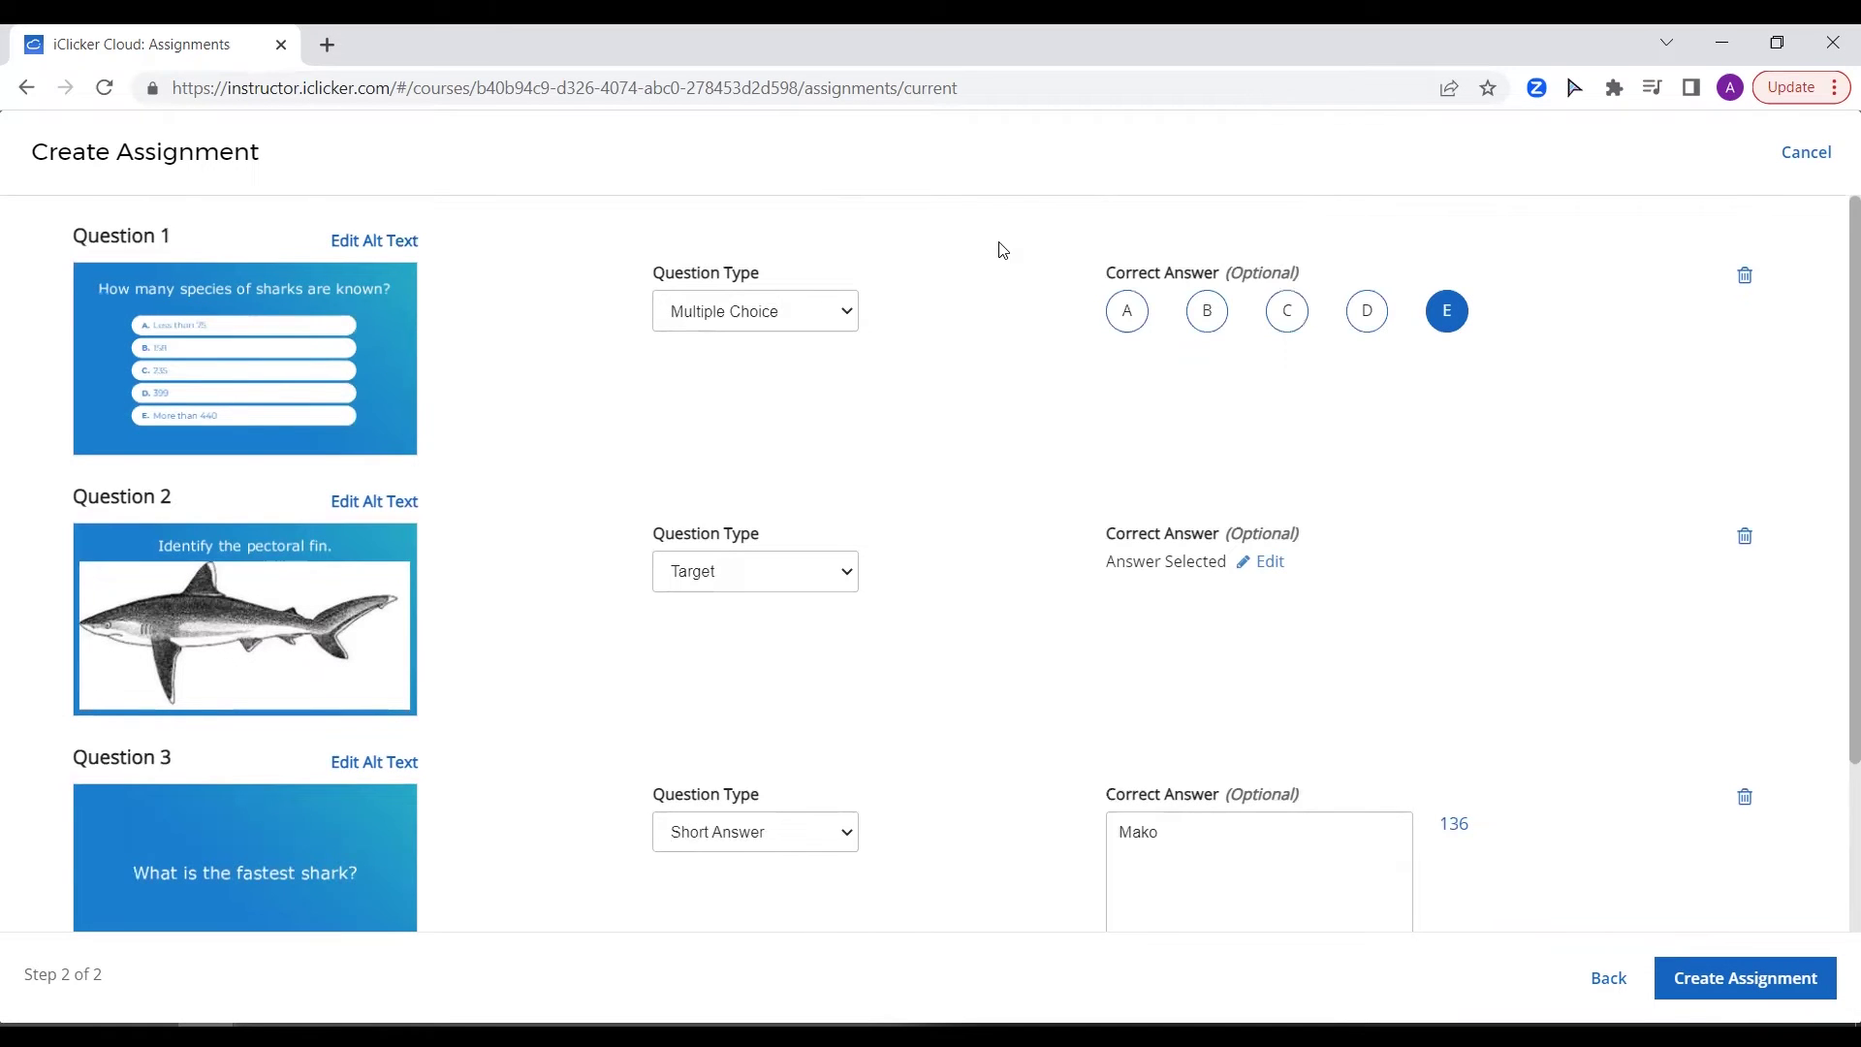
{"action": "scroll", "coordinate": [1002, 250], "scroll_direction": "down", "scroll_amount": 3}
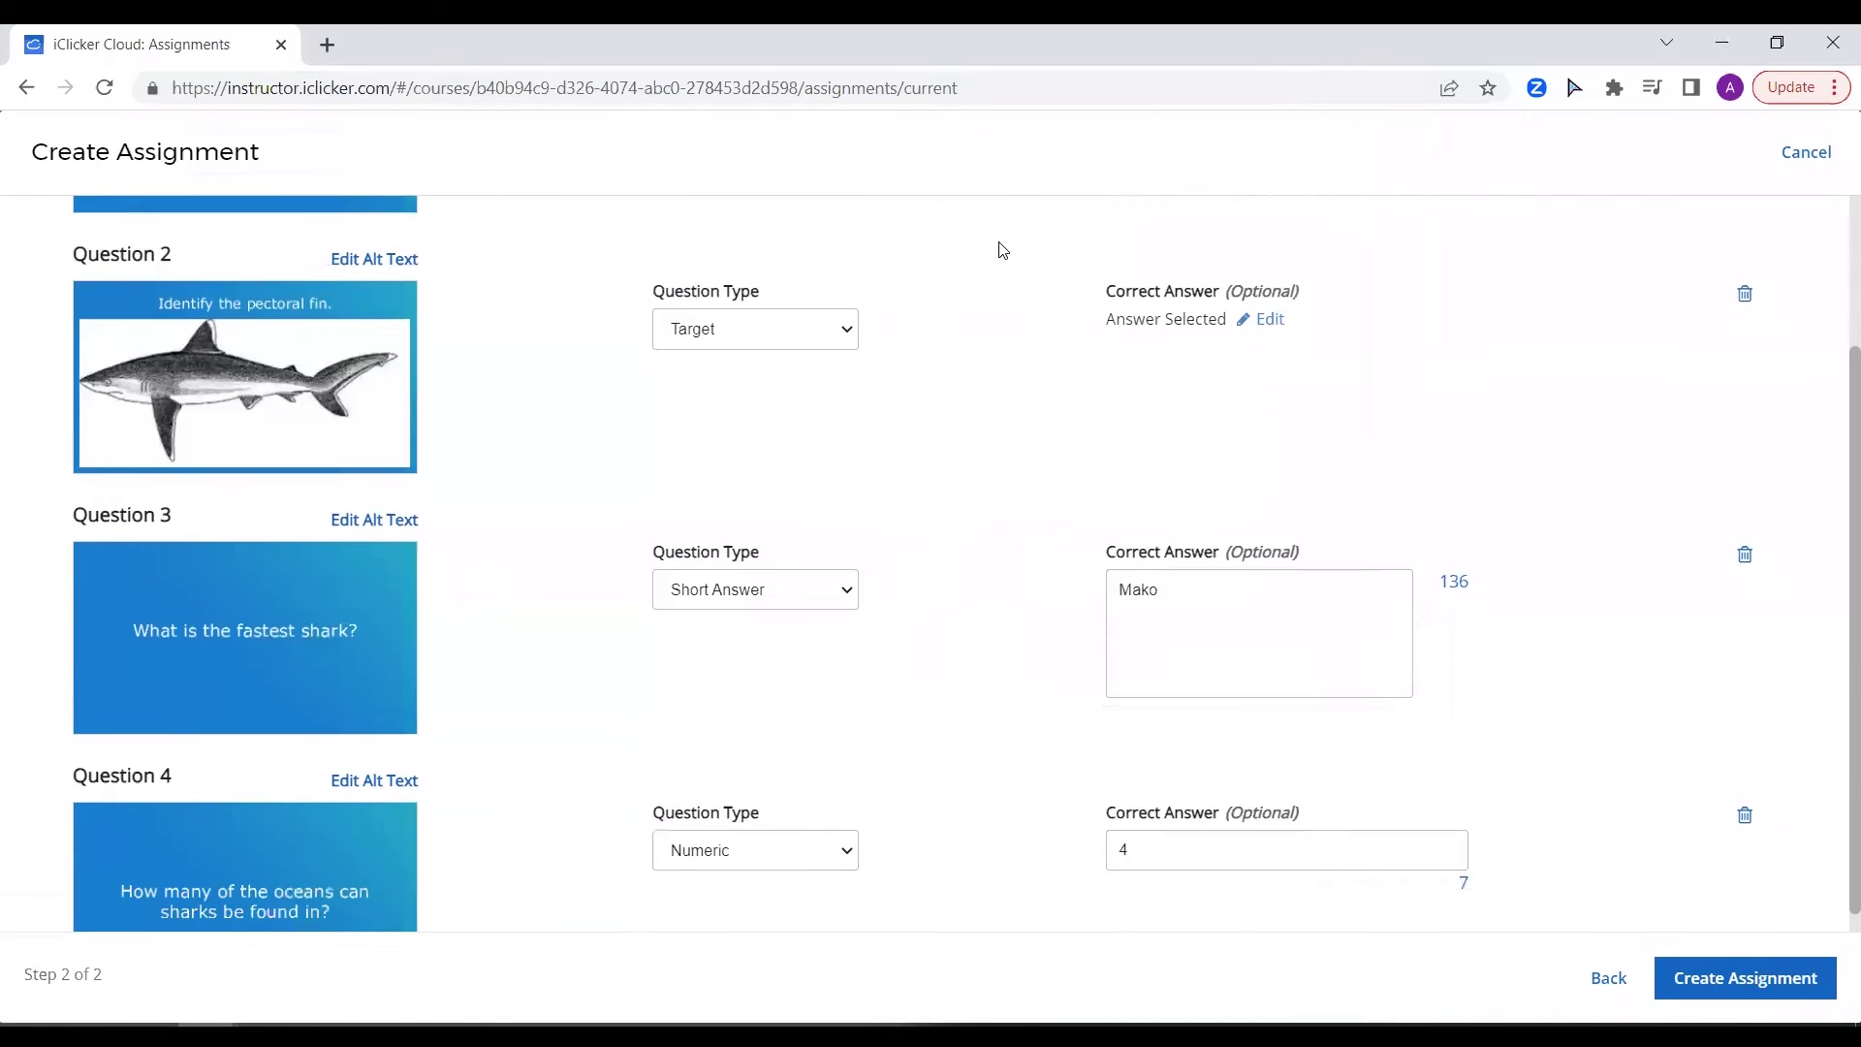
{"action": "scroll", "coordinate": [1002, 250], "scroll_direction": "down", "scroll_amount": 3}
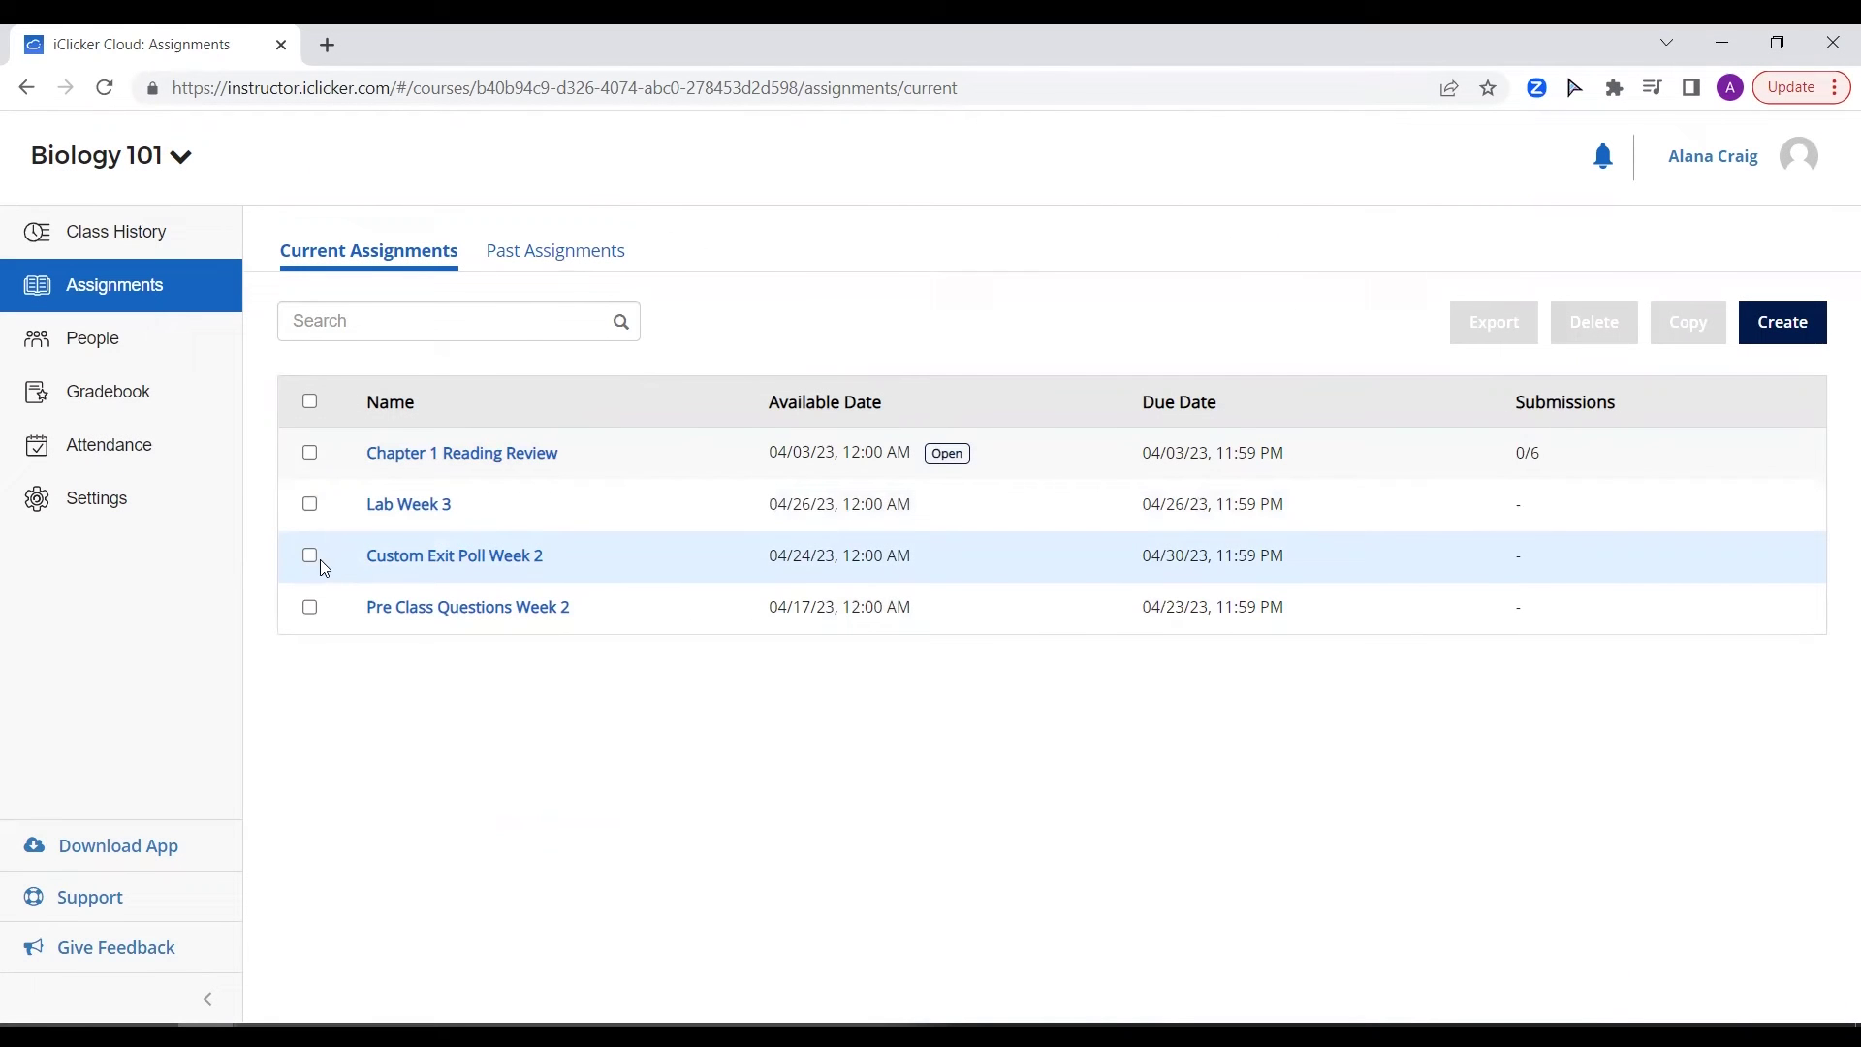
Step: Copy Custom Exit Poll Week 2 to Biology 101 and Biology 102, continuing to the naming step
{"action": "left_click", "coordinate": [310, 555]}
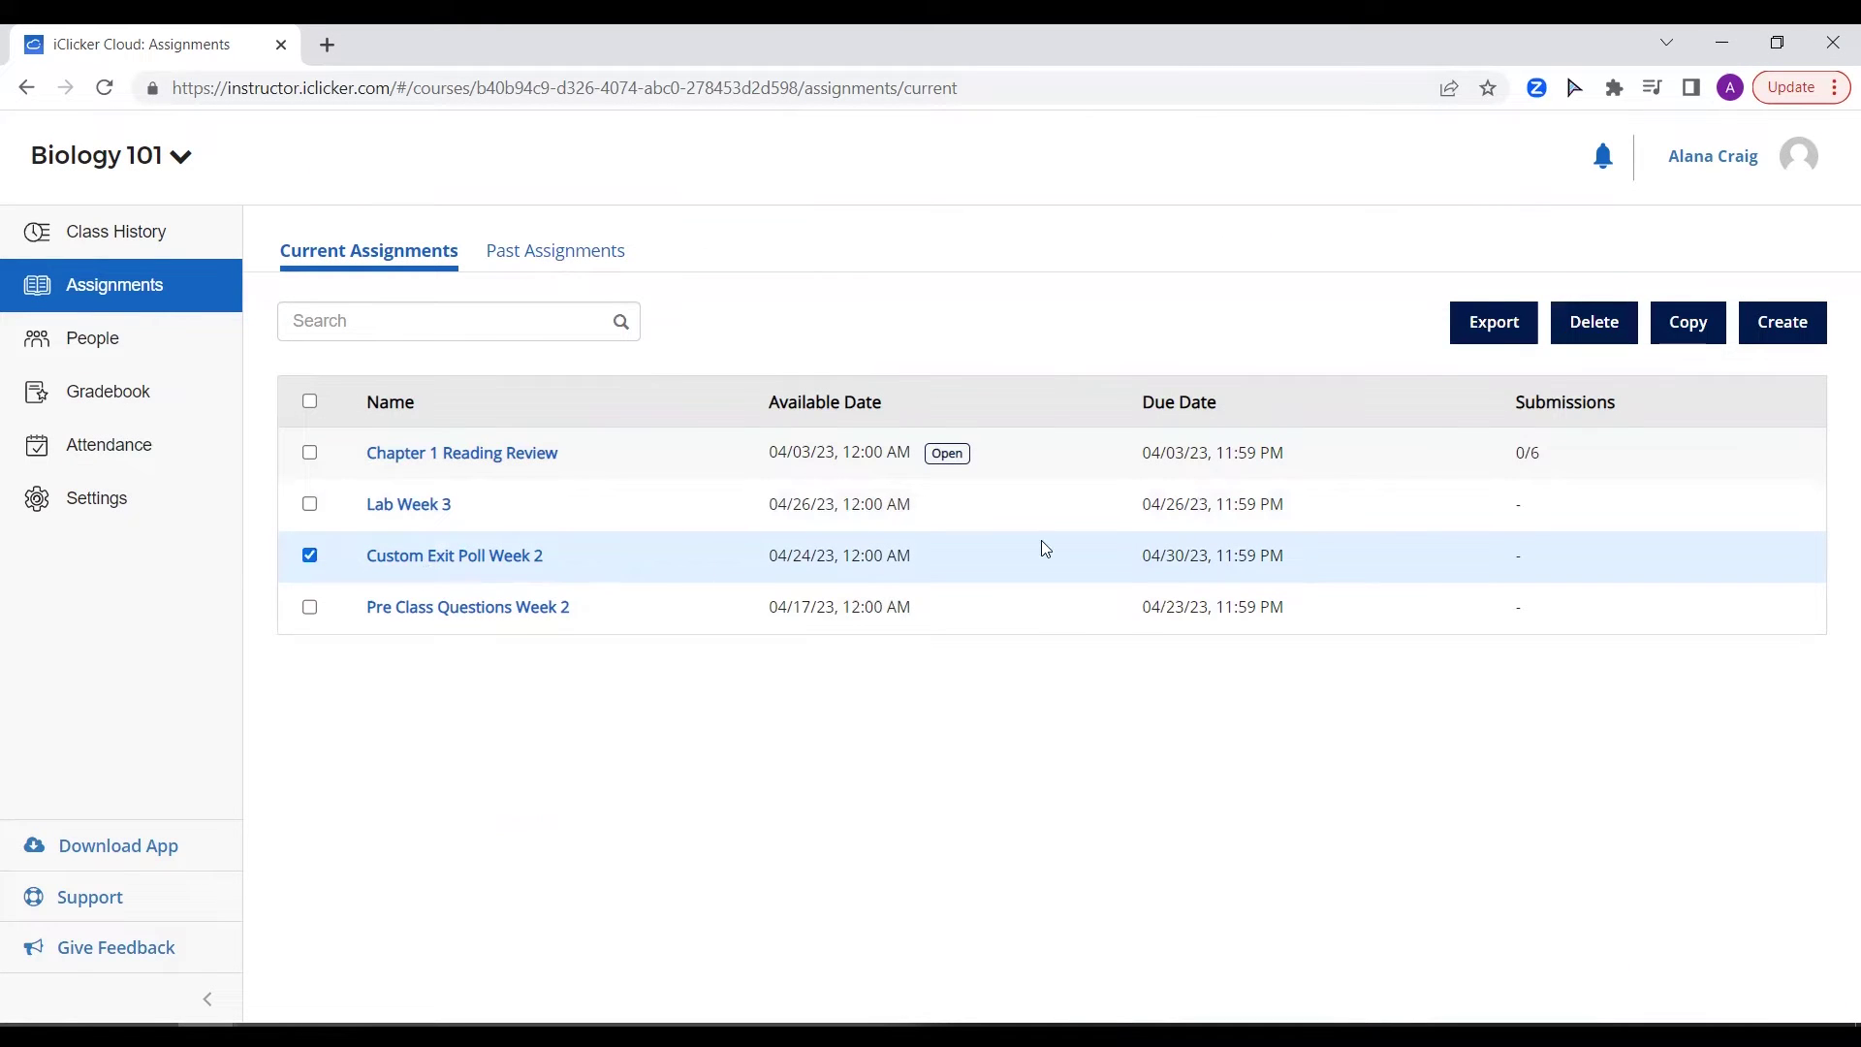
{"action": "left_click", "coordinate": [1694, 334]}
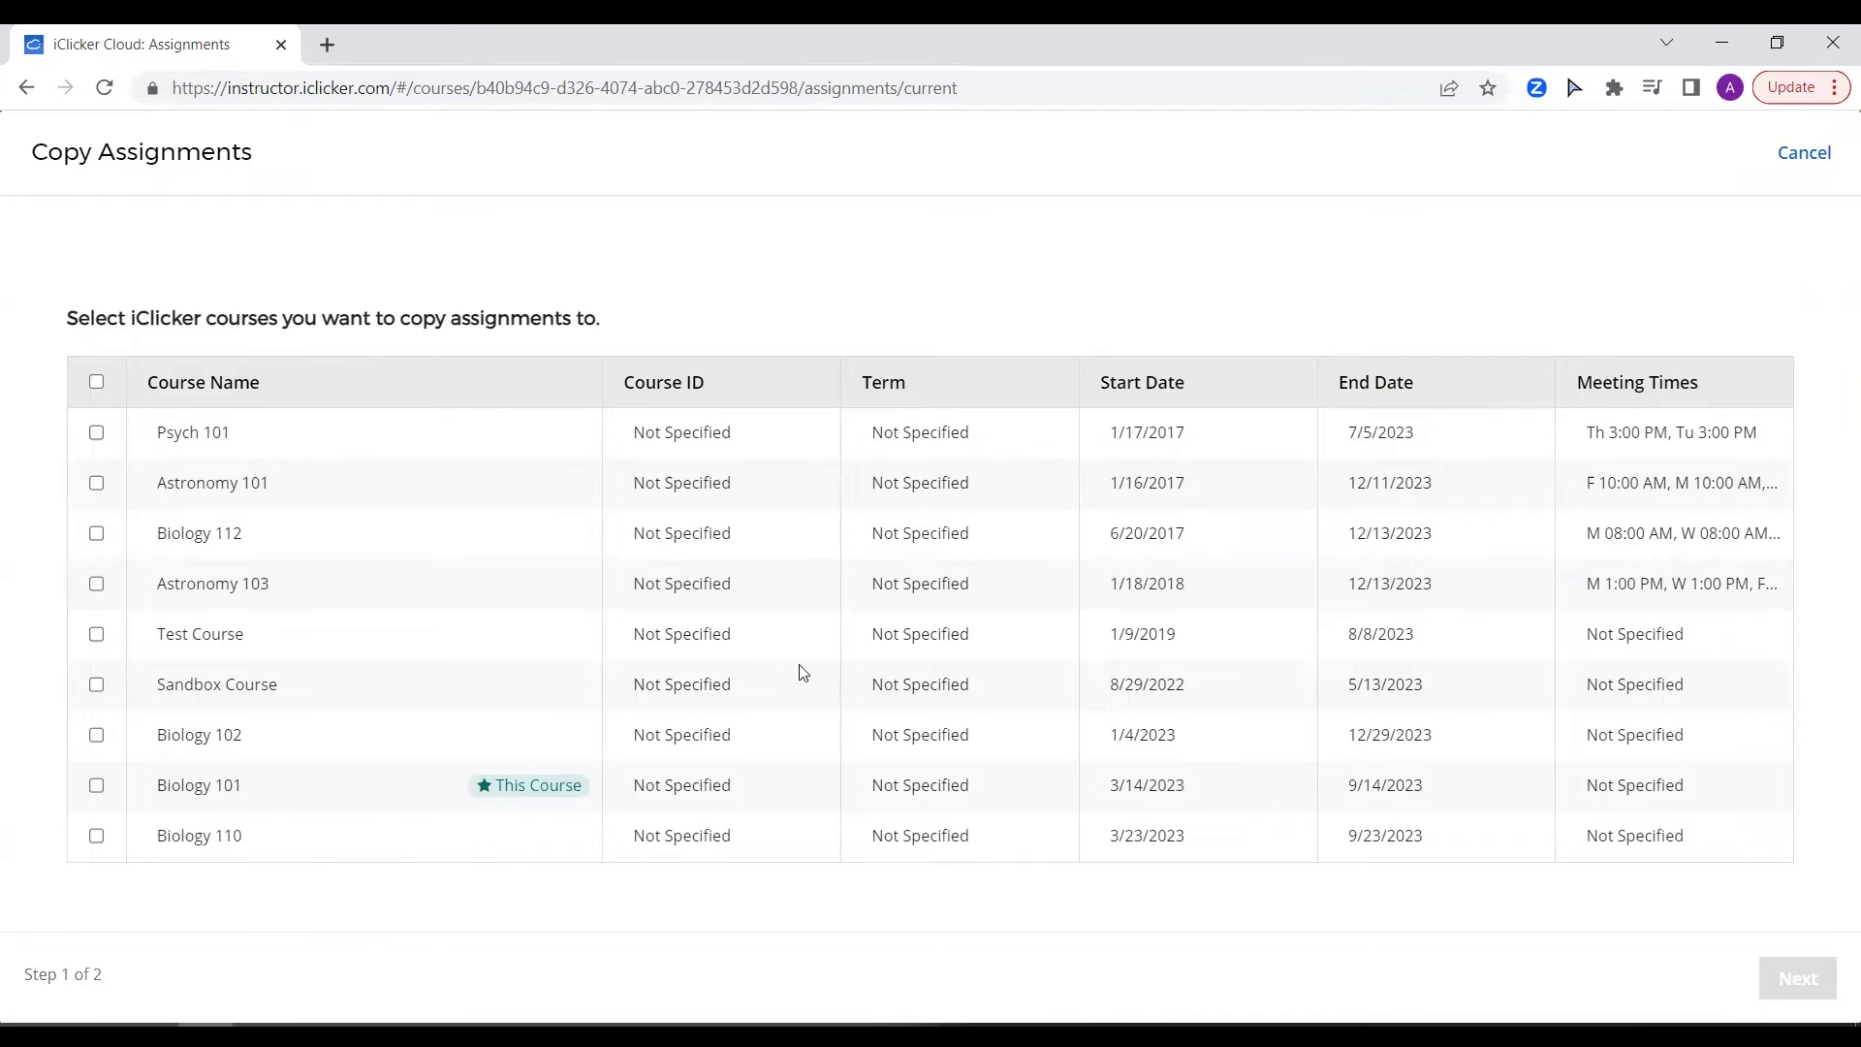
{"action": "left_click", "coordinate": [101, 789]}
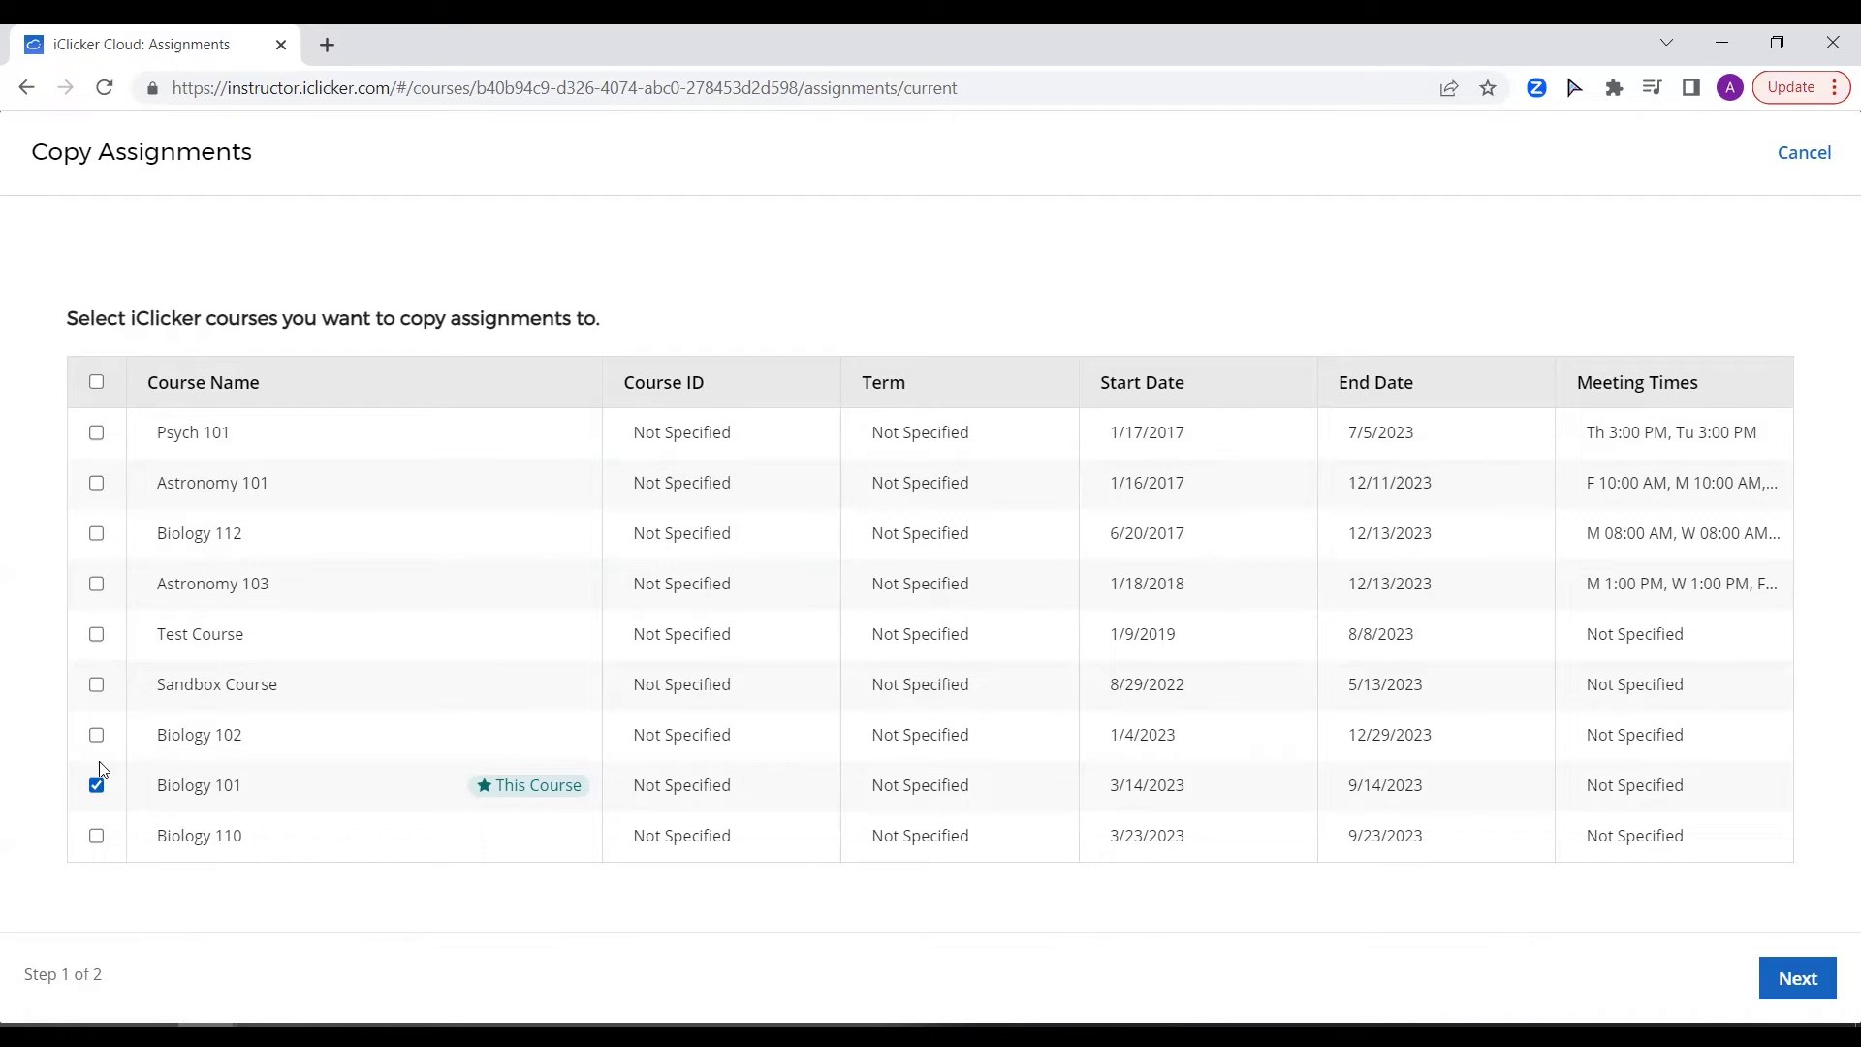
{"action": "left_click", "coordinate": [100, 736]}
{"action": "left_click", "coordinate": [1797, 978]}
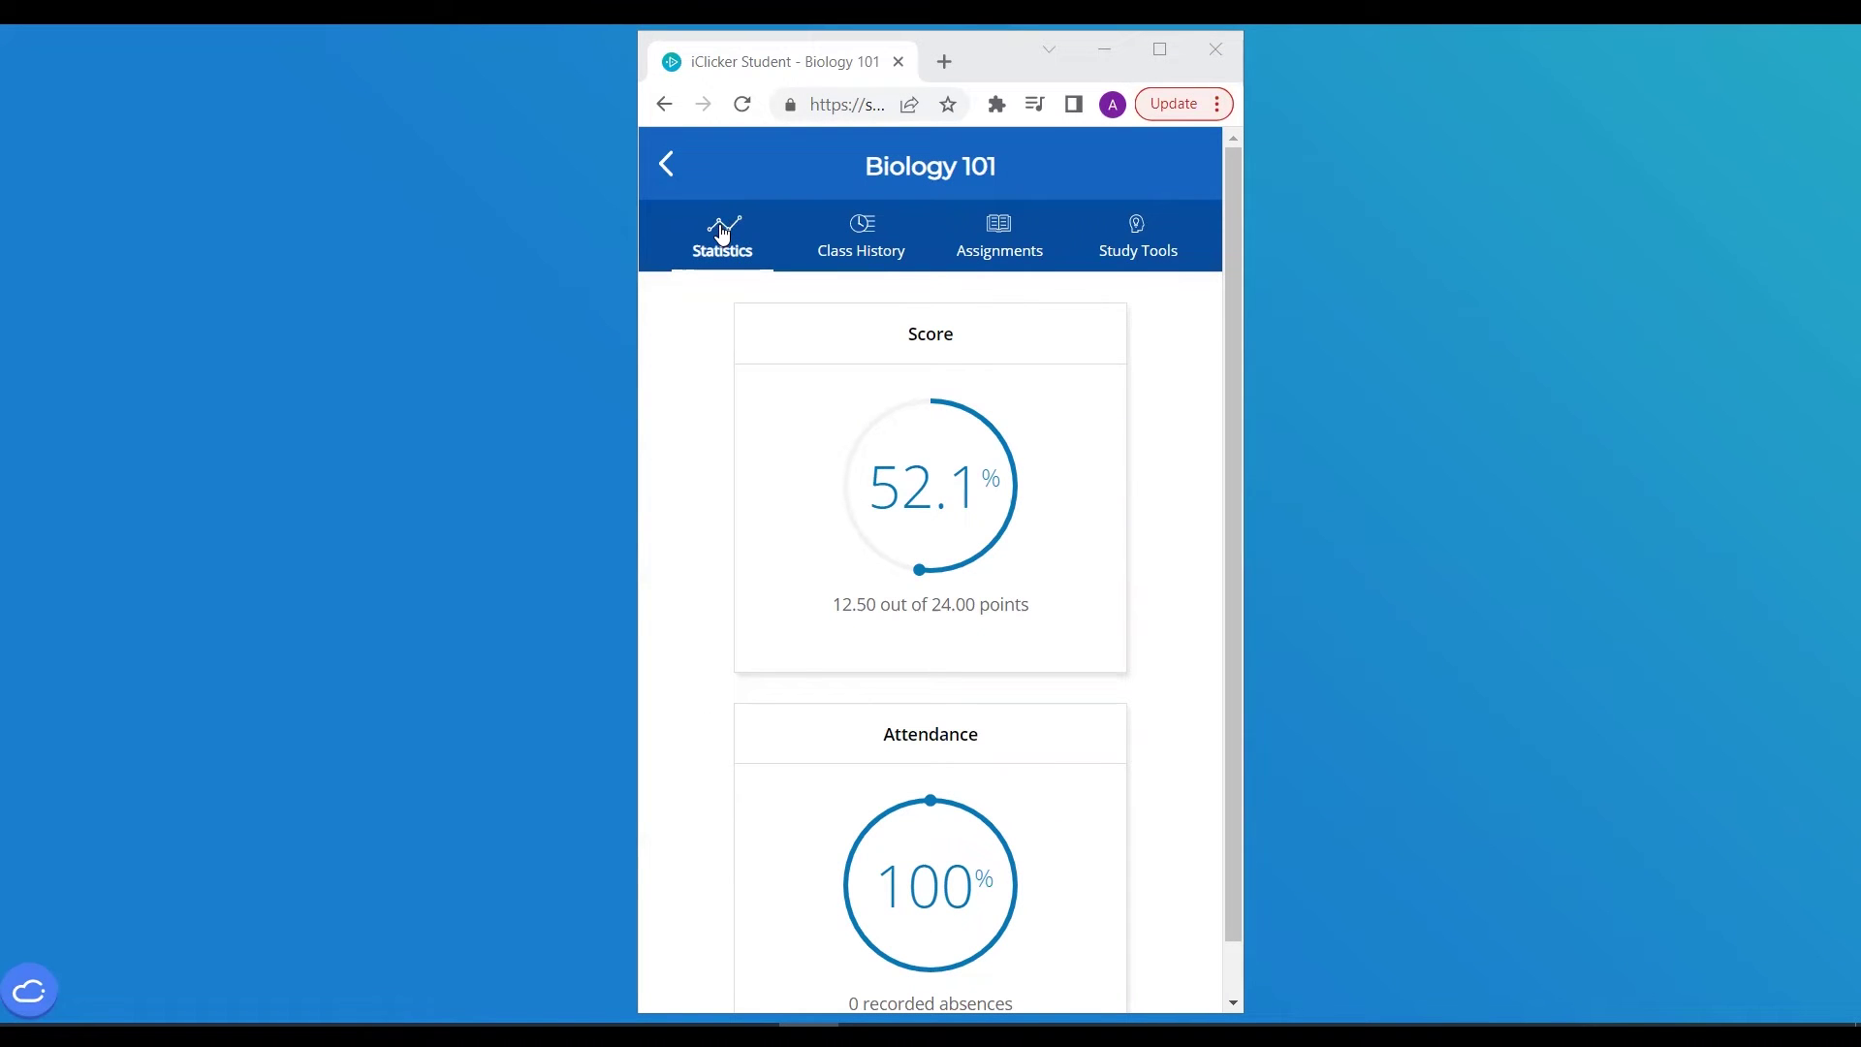
Step: In Chapter 1 Reading Review, answer D for Question 1, mark the pectoral fin, then leave
{"action": "left_click", "coordinate": [1003, 233]}
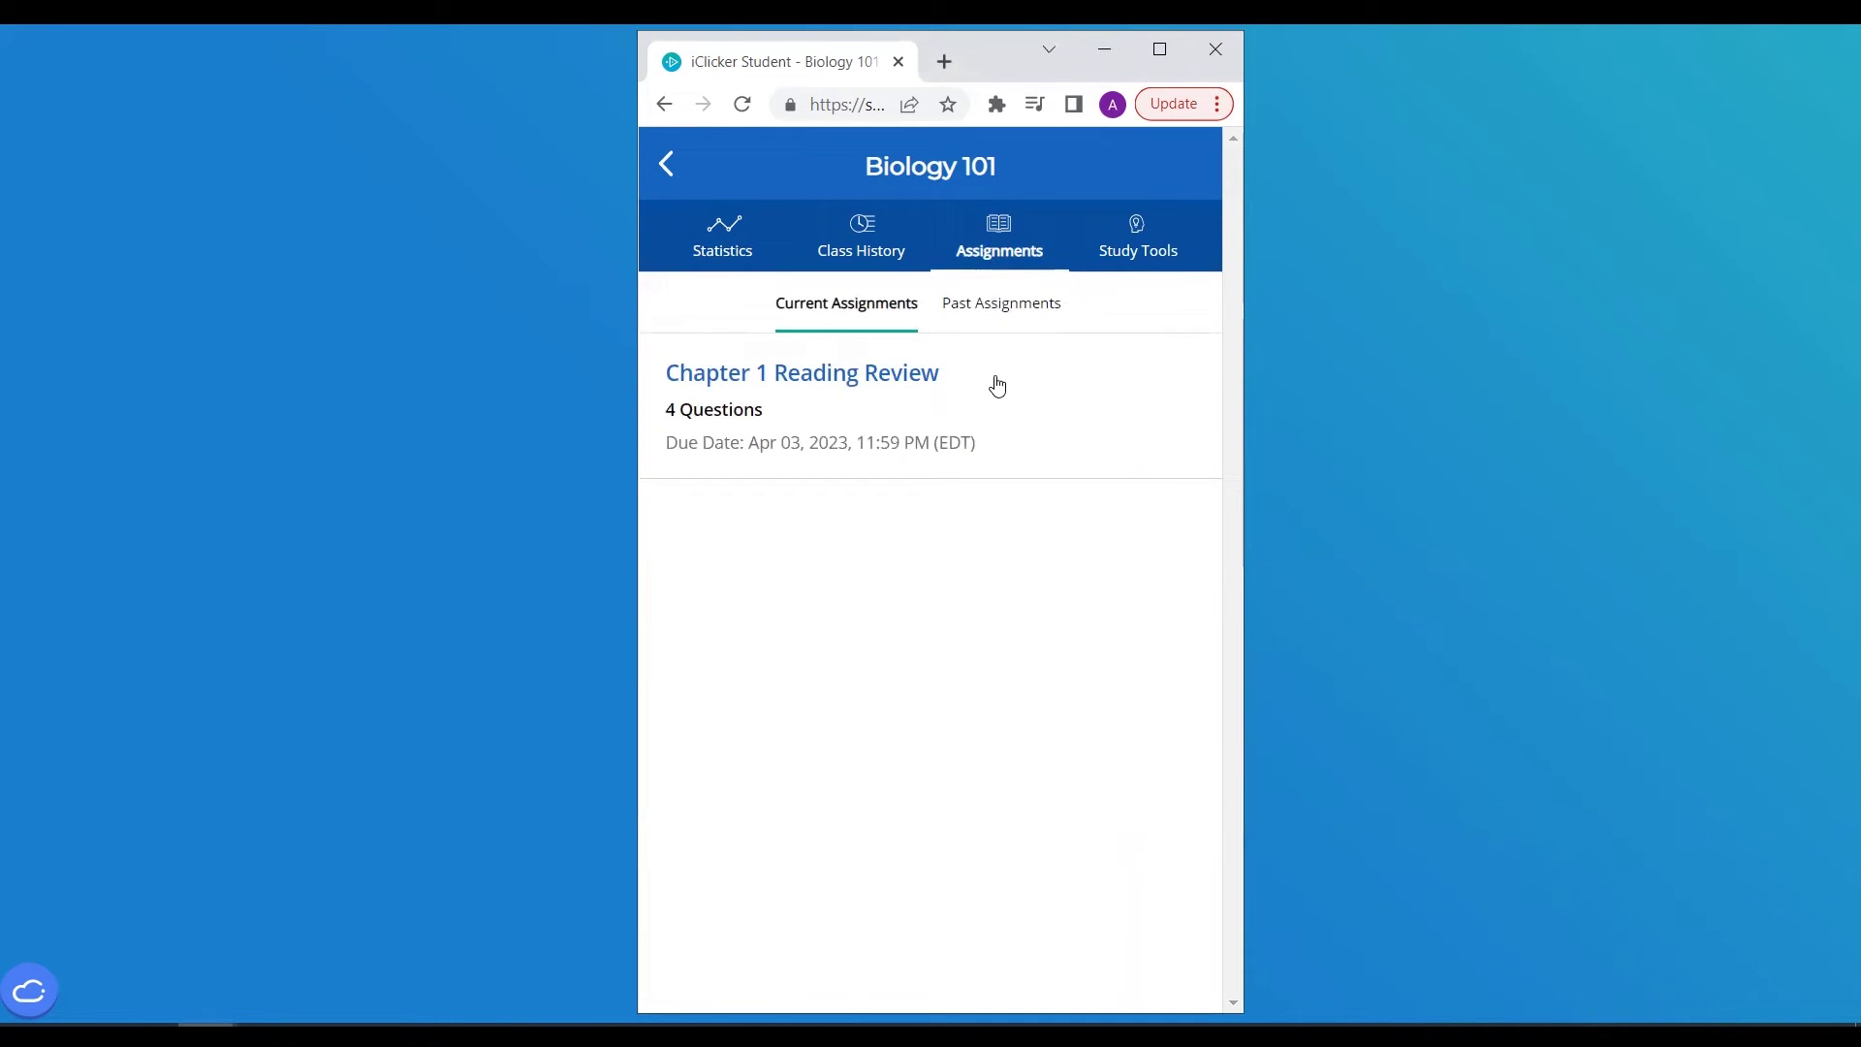
{"action": "left_click", "coordinate": [938, 376]}
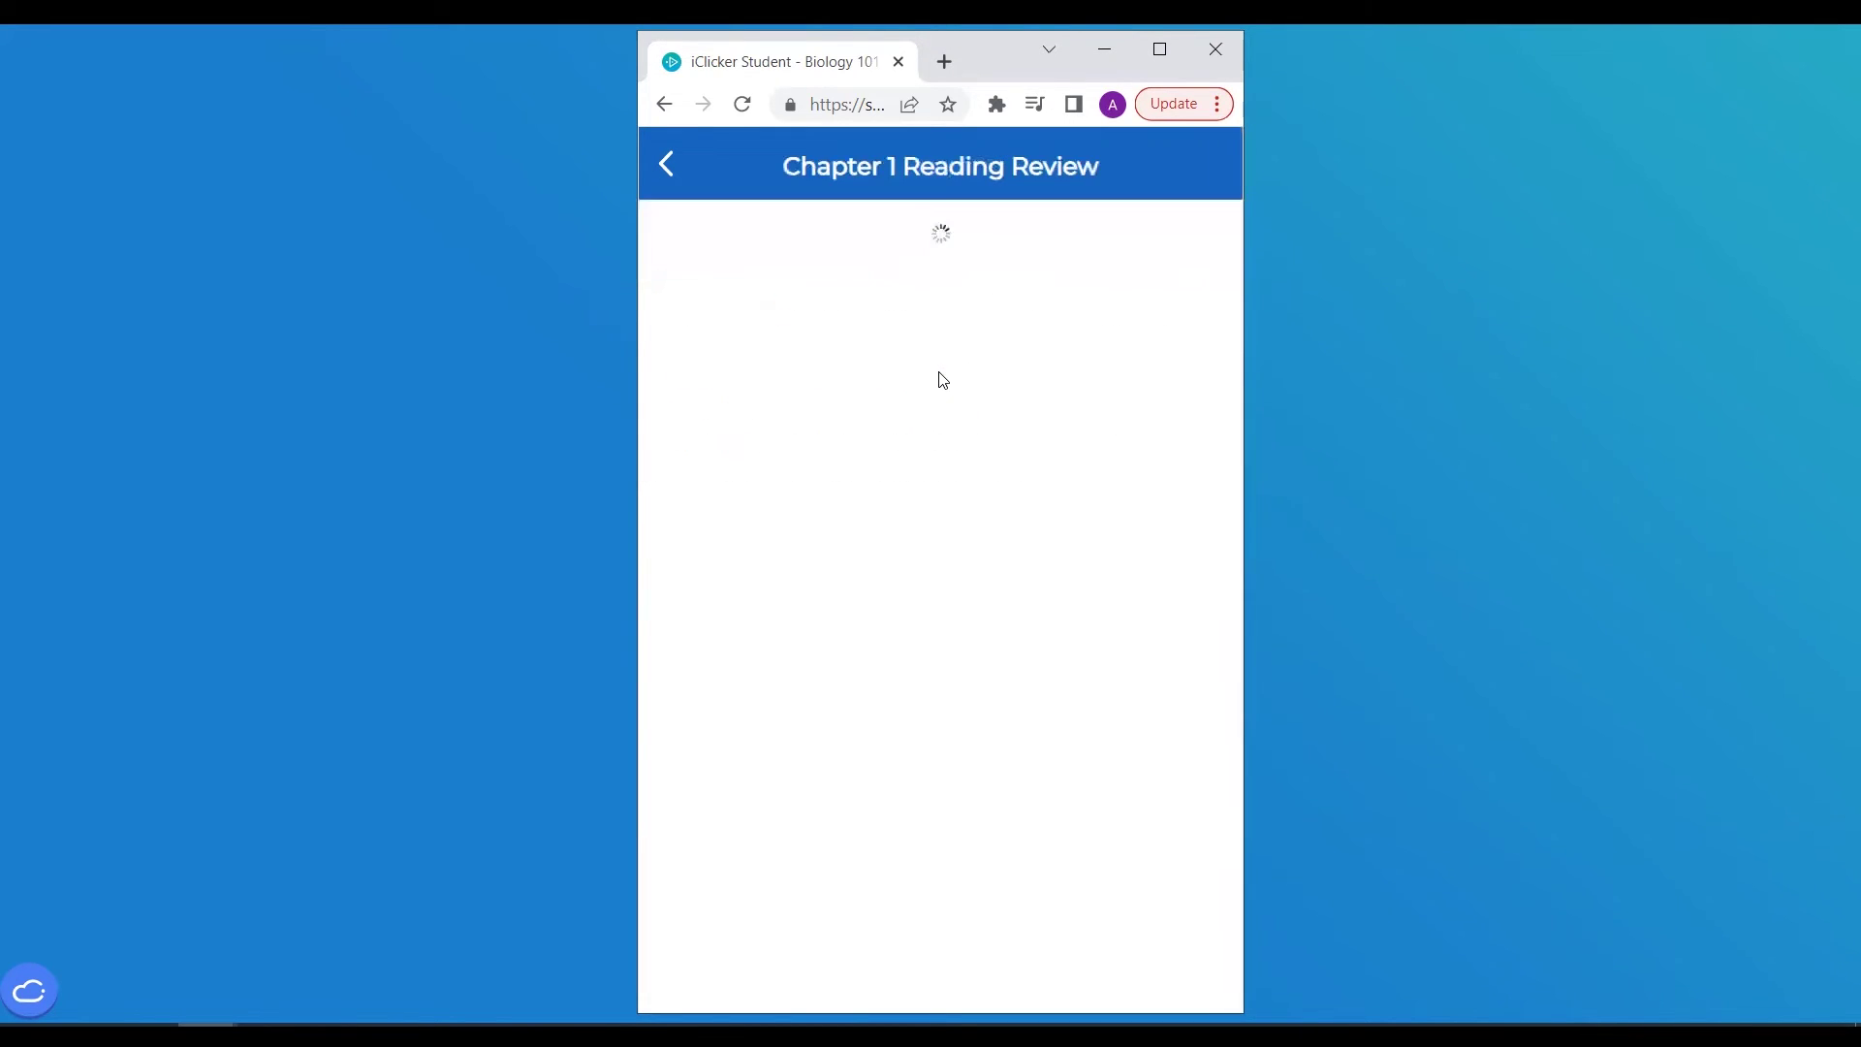
{"action": "left_click", "coordinate": [1054, 750]}
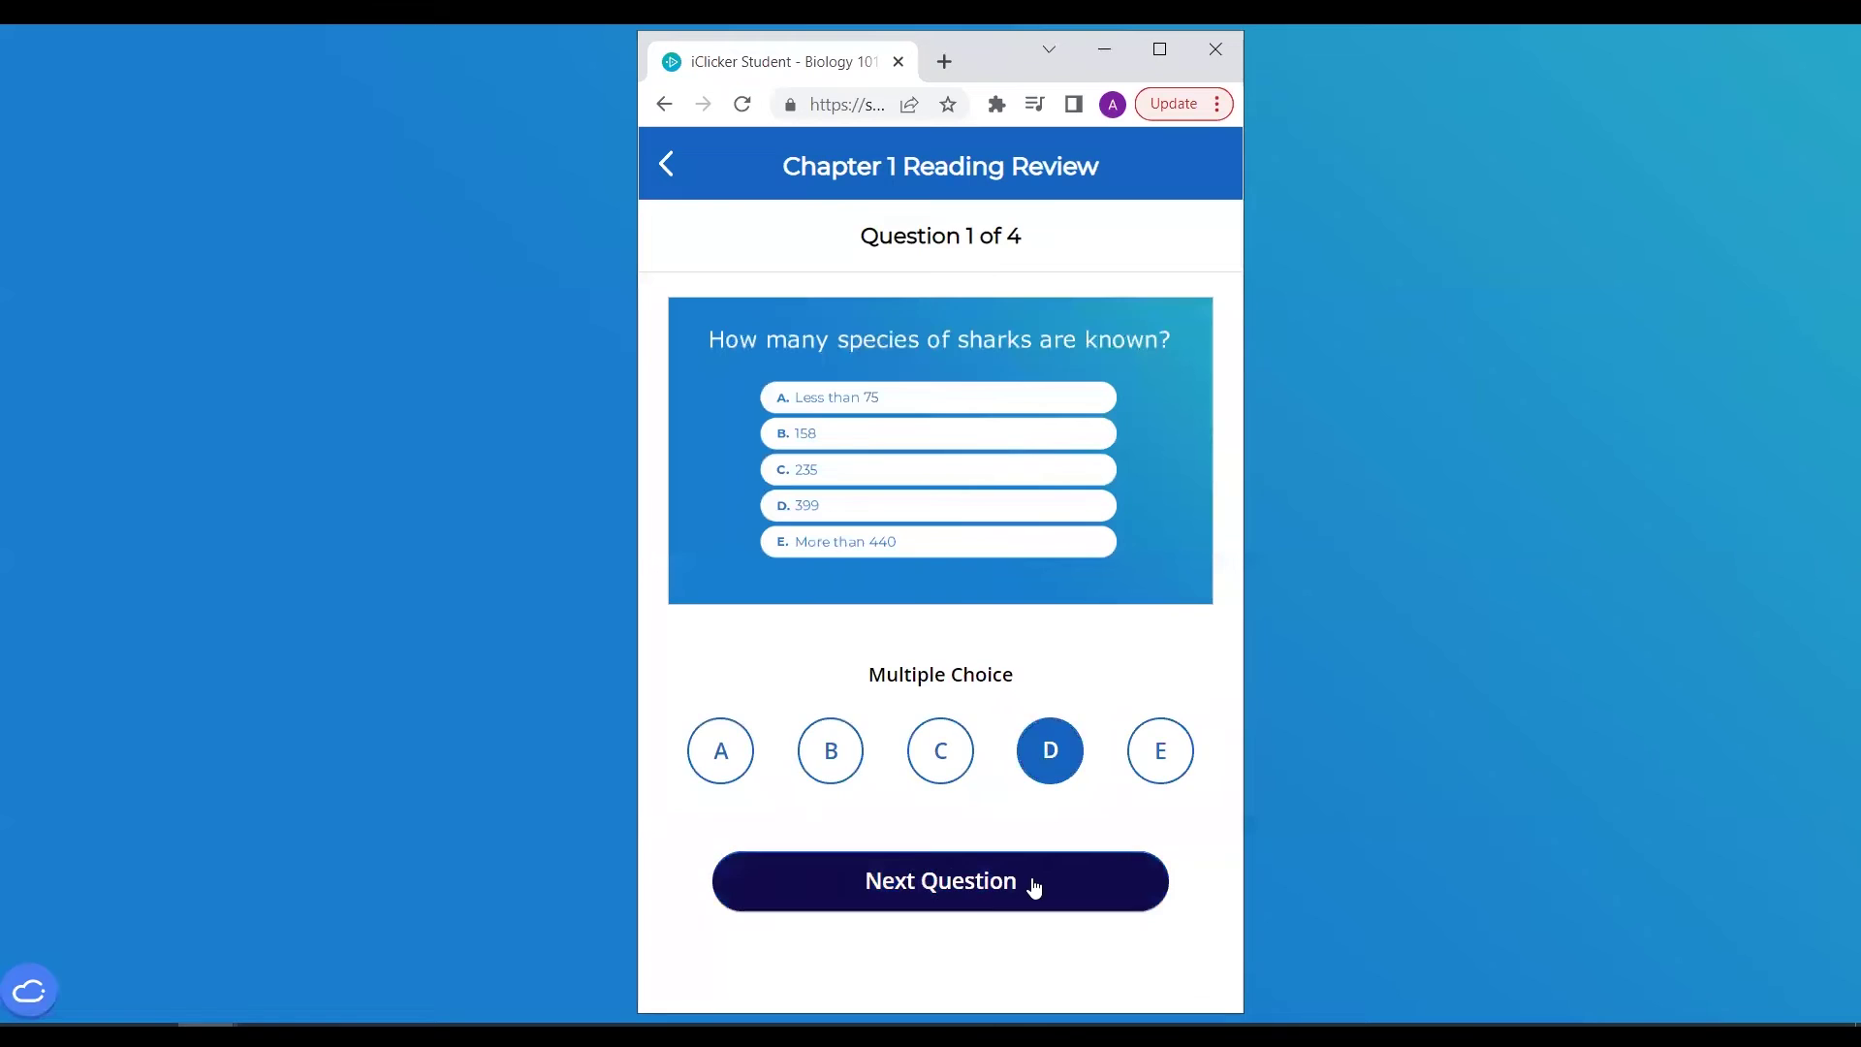
{"action": "left_click", "coordinate": [1030, 882]}
{"action": "left_click", "coordinate": [814, 510]}
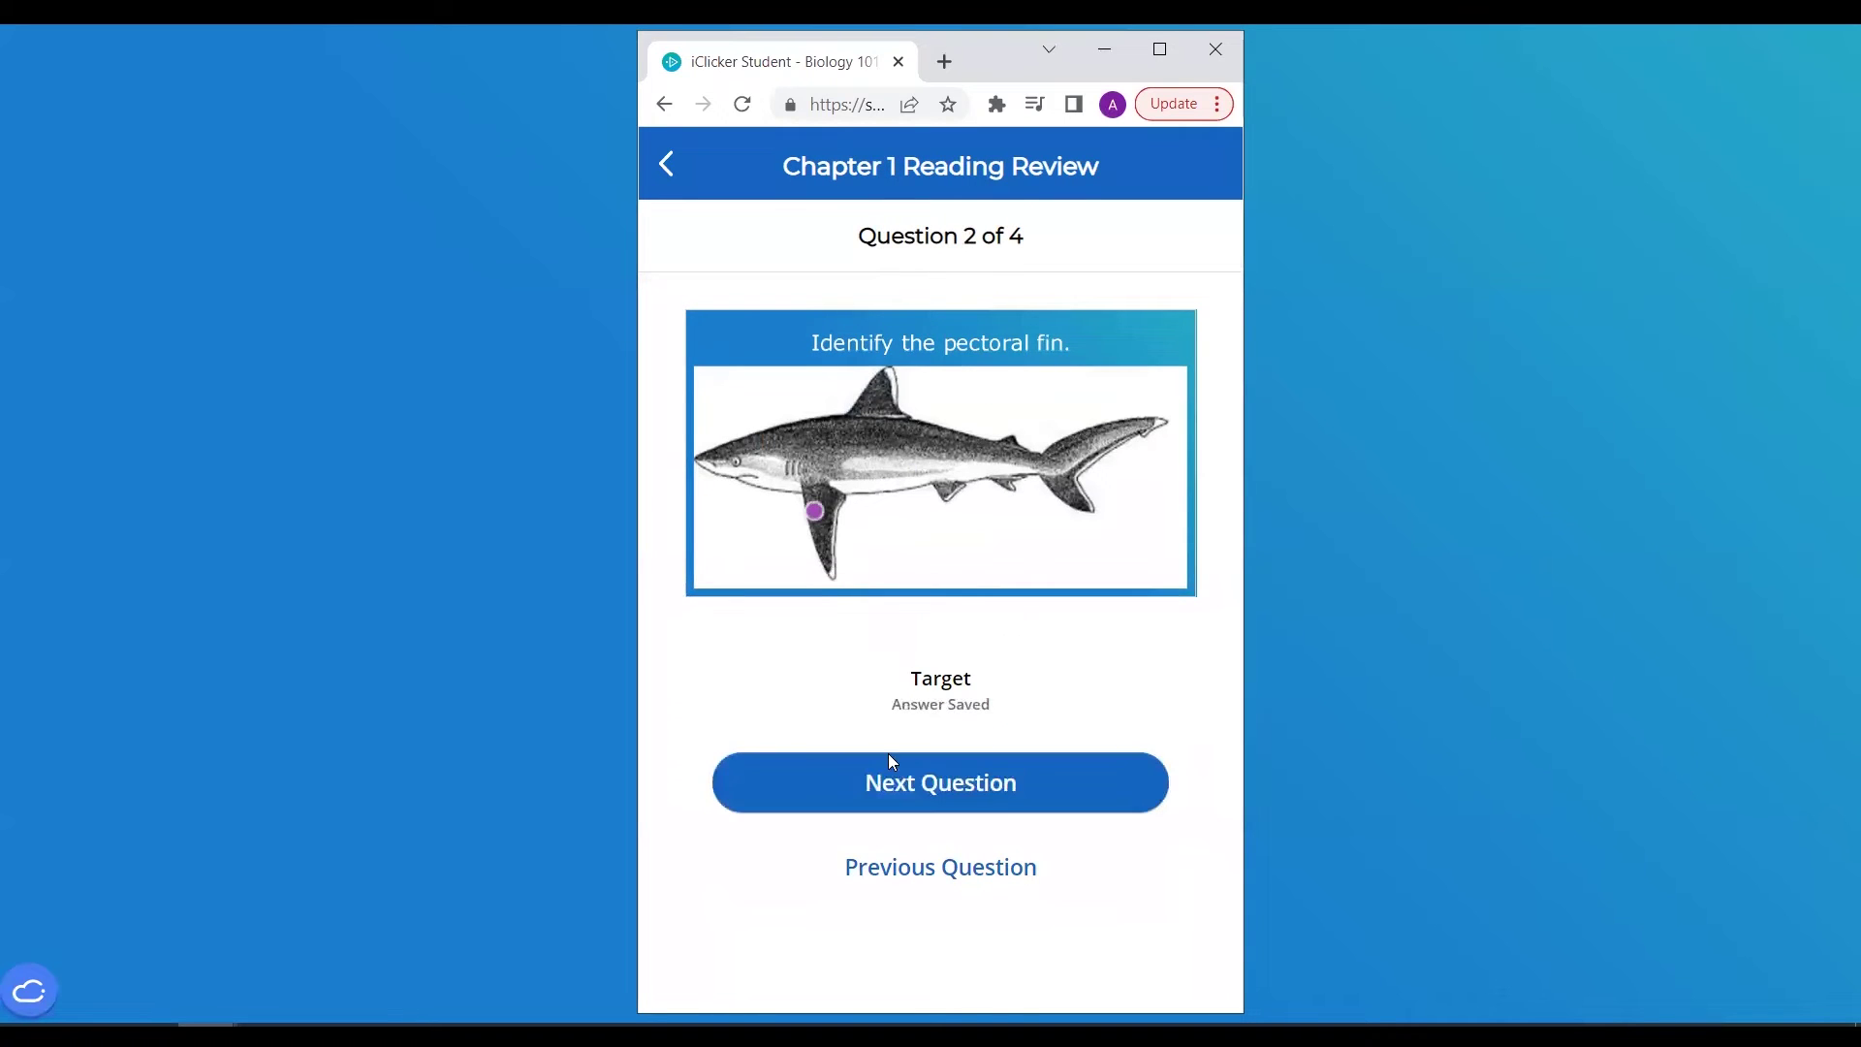
{"action": "left_click", "coordinate": [902, 787]}
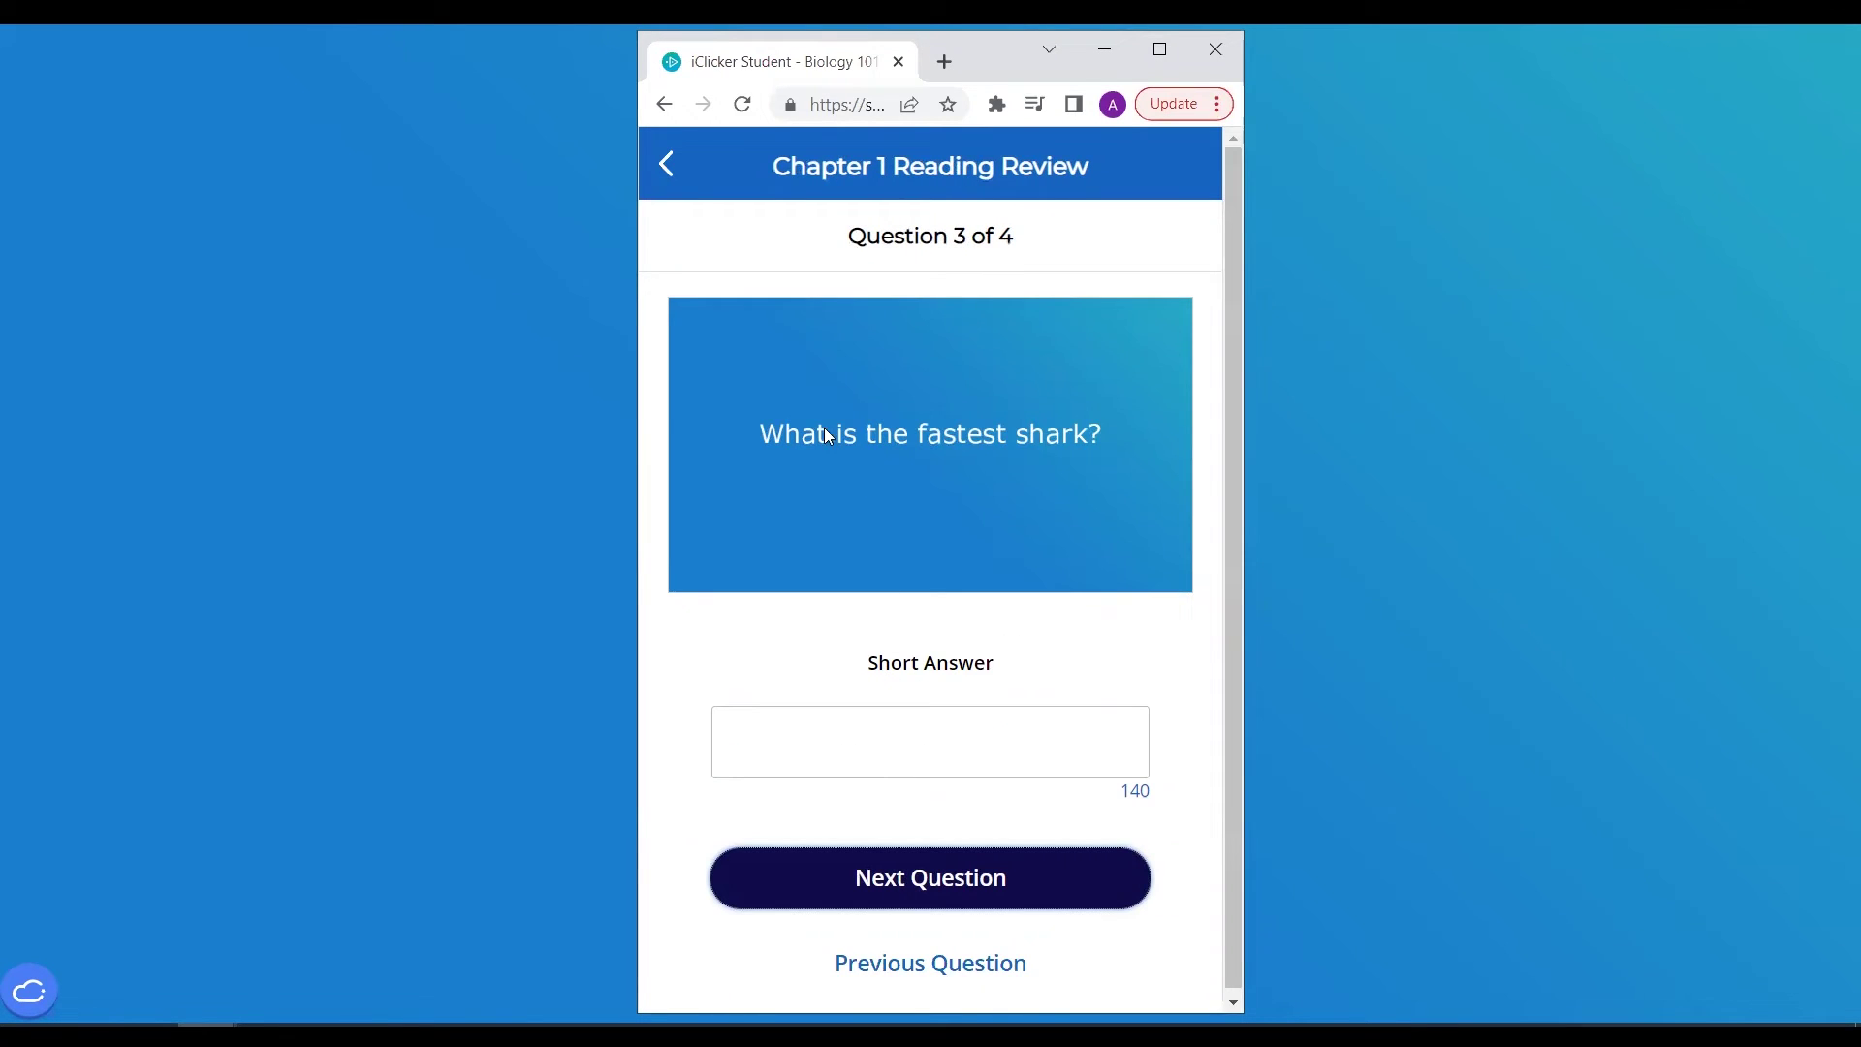
{"action": "left_click", "coordinate": [667, 167]}
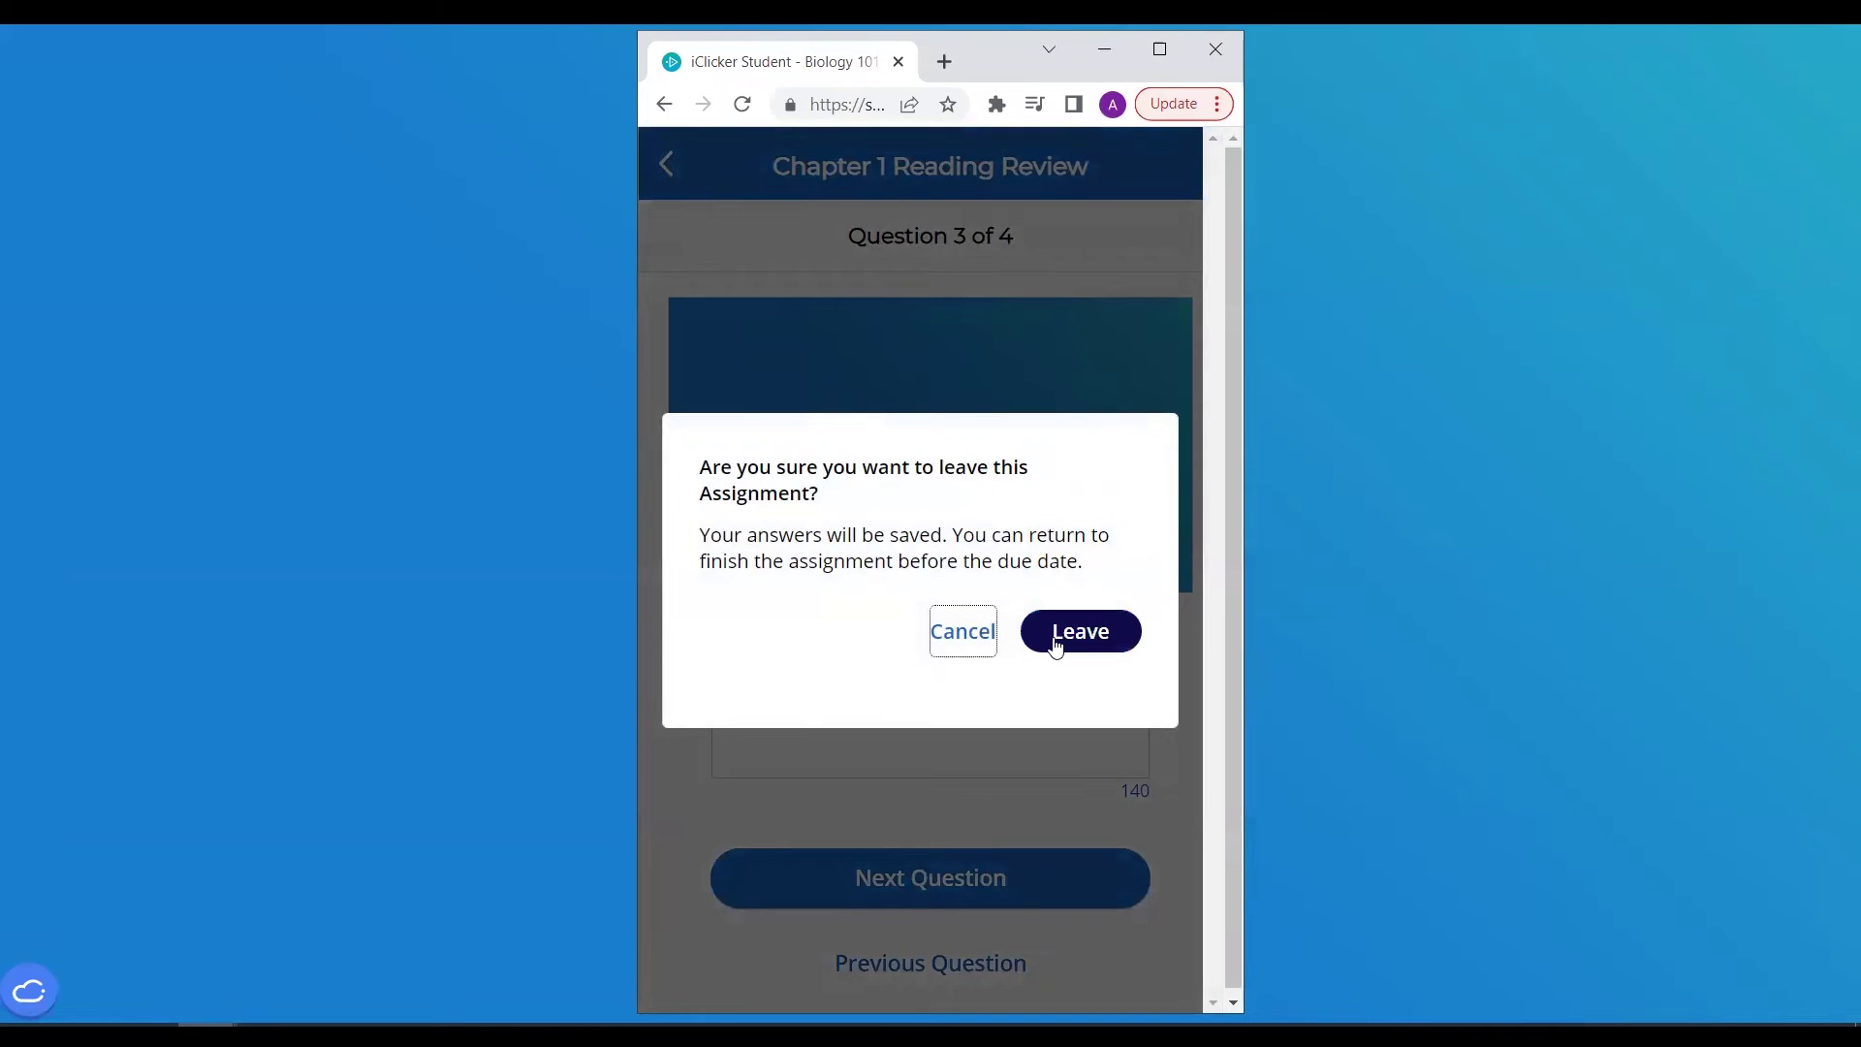
Step: Confirm leaving, reopen Chapter 1 Reading Review, and answer Question 3 with 'Great White'
{"action": "left_click", "coordinate": [1056, 644]}
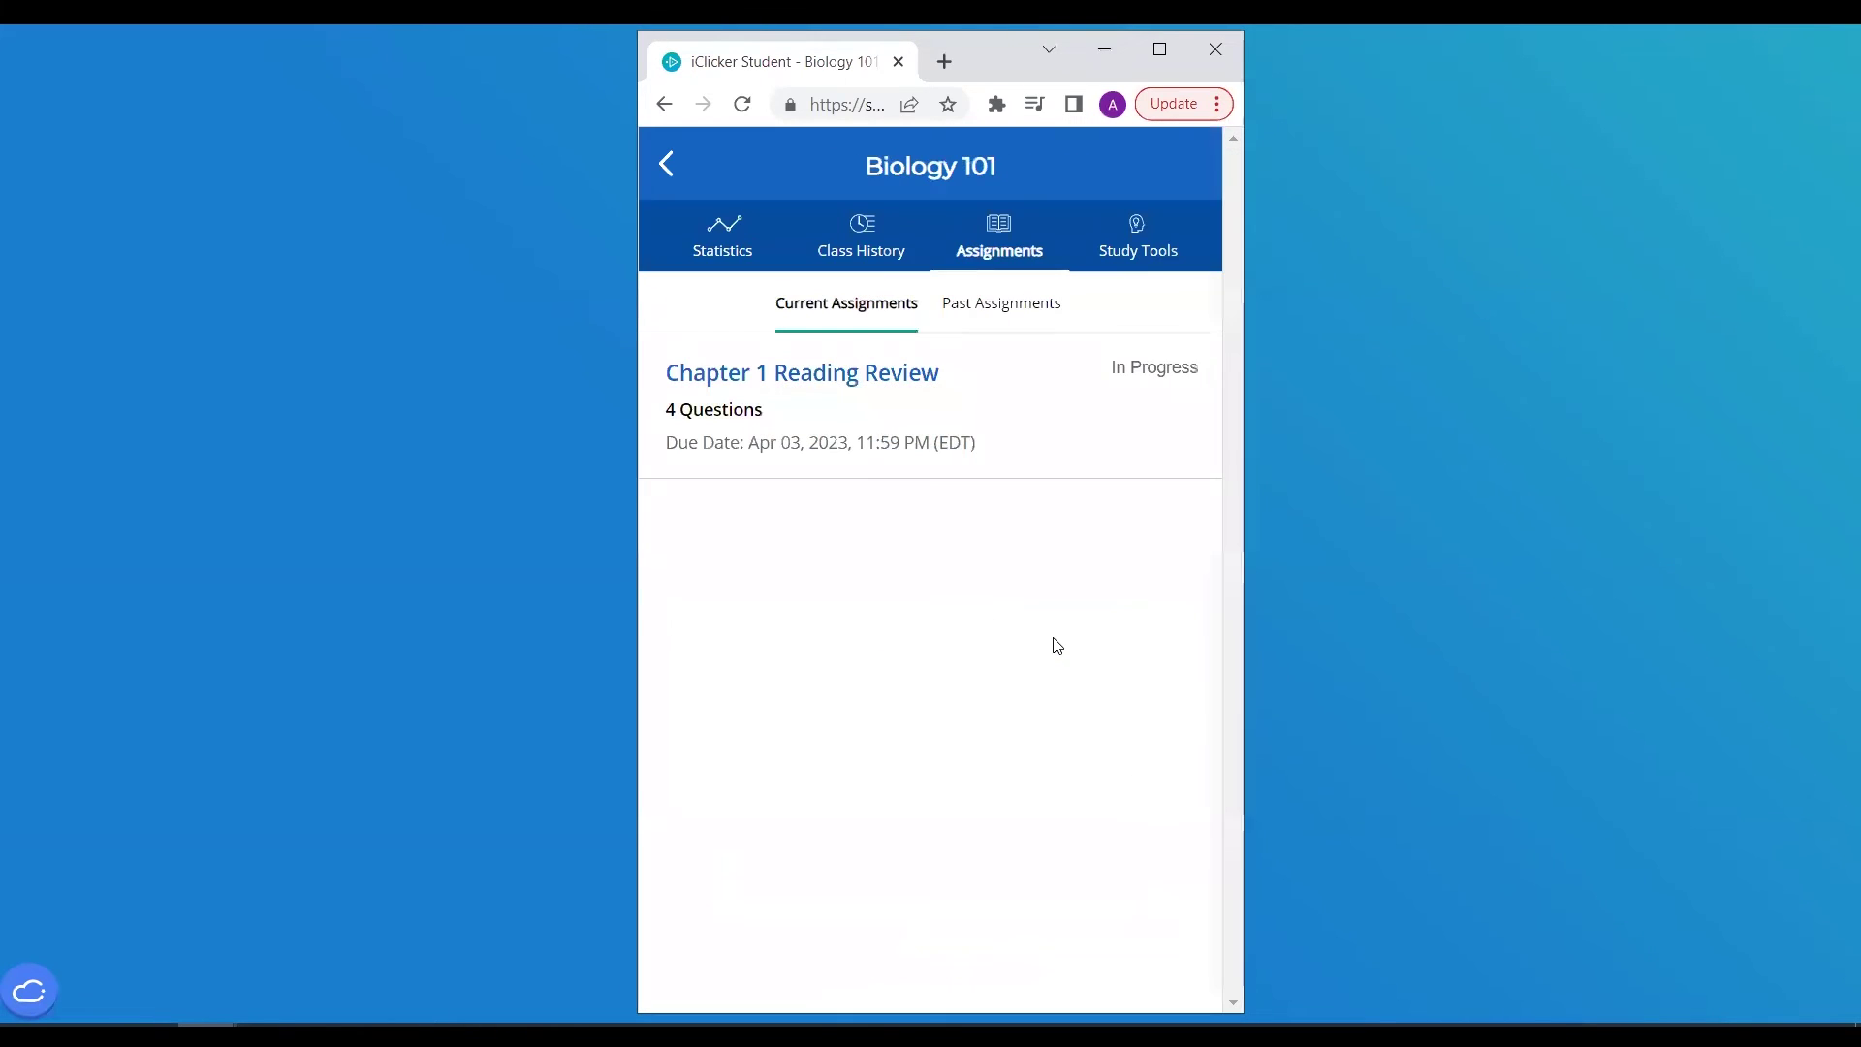
{"action": "left_click", "coordinate": [925, 398]}
{"action": "left_click", "coordinate": [1079, 853]}
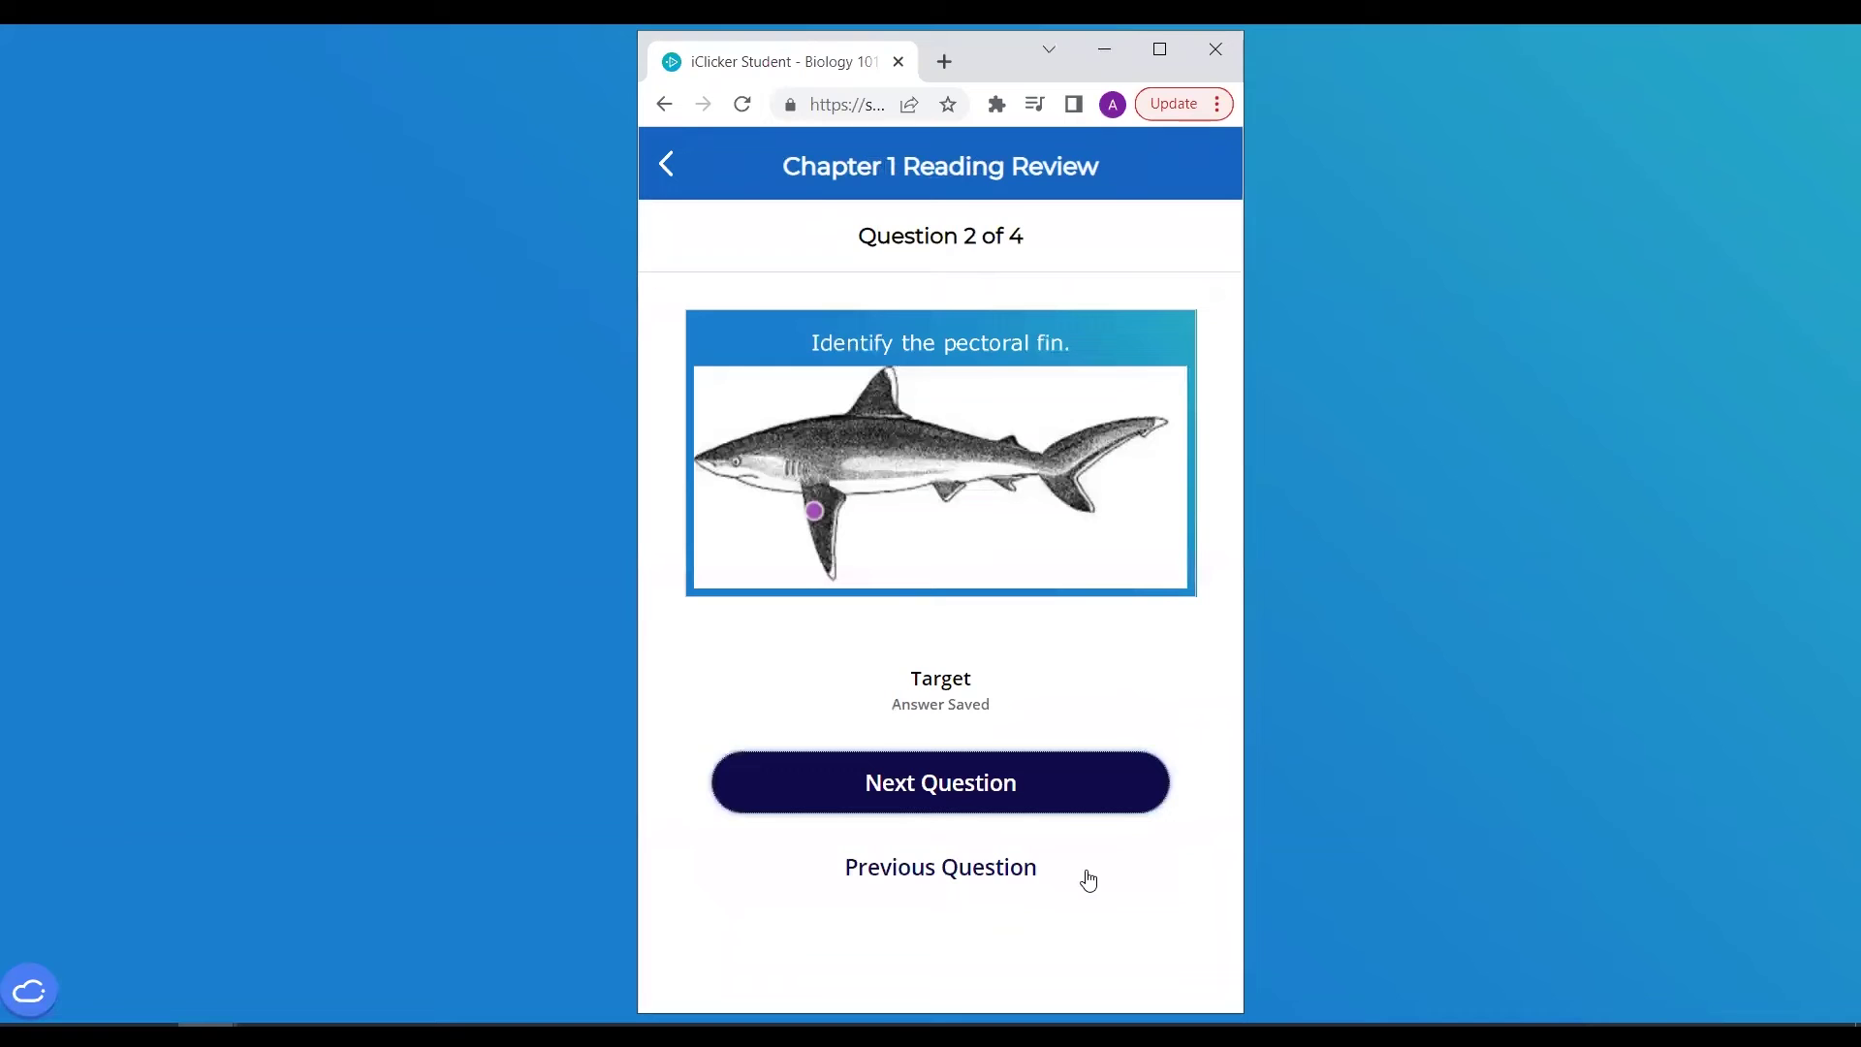
{"action": "left_click", "coordinate": [1064, 797]}
{"action": "left_click", "coordinate": [1050, 767]}
{"action": "type", "text": "Great White"}
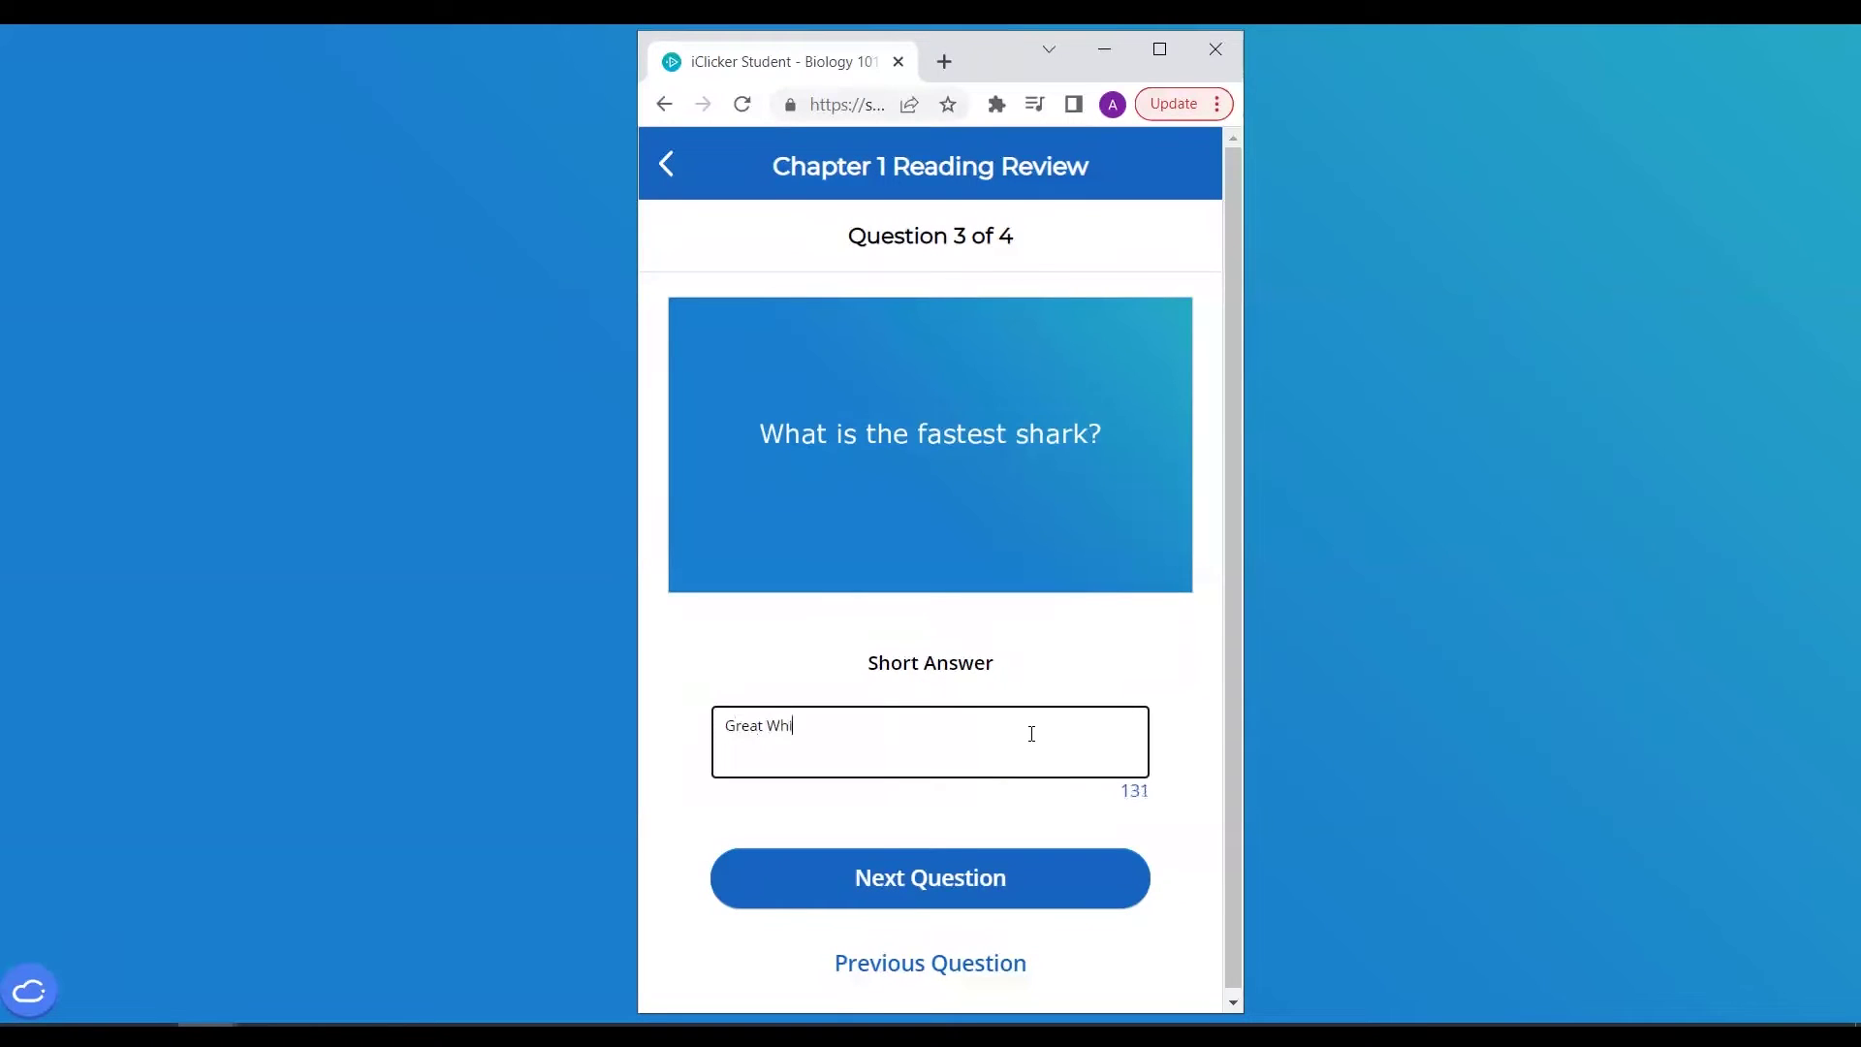
{"action": "left_click", "coordinate": [946, 903]}
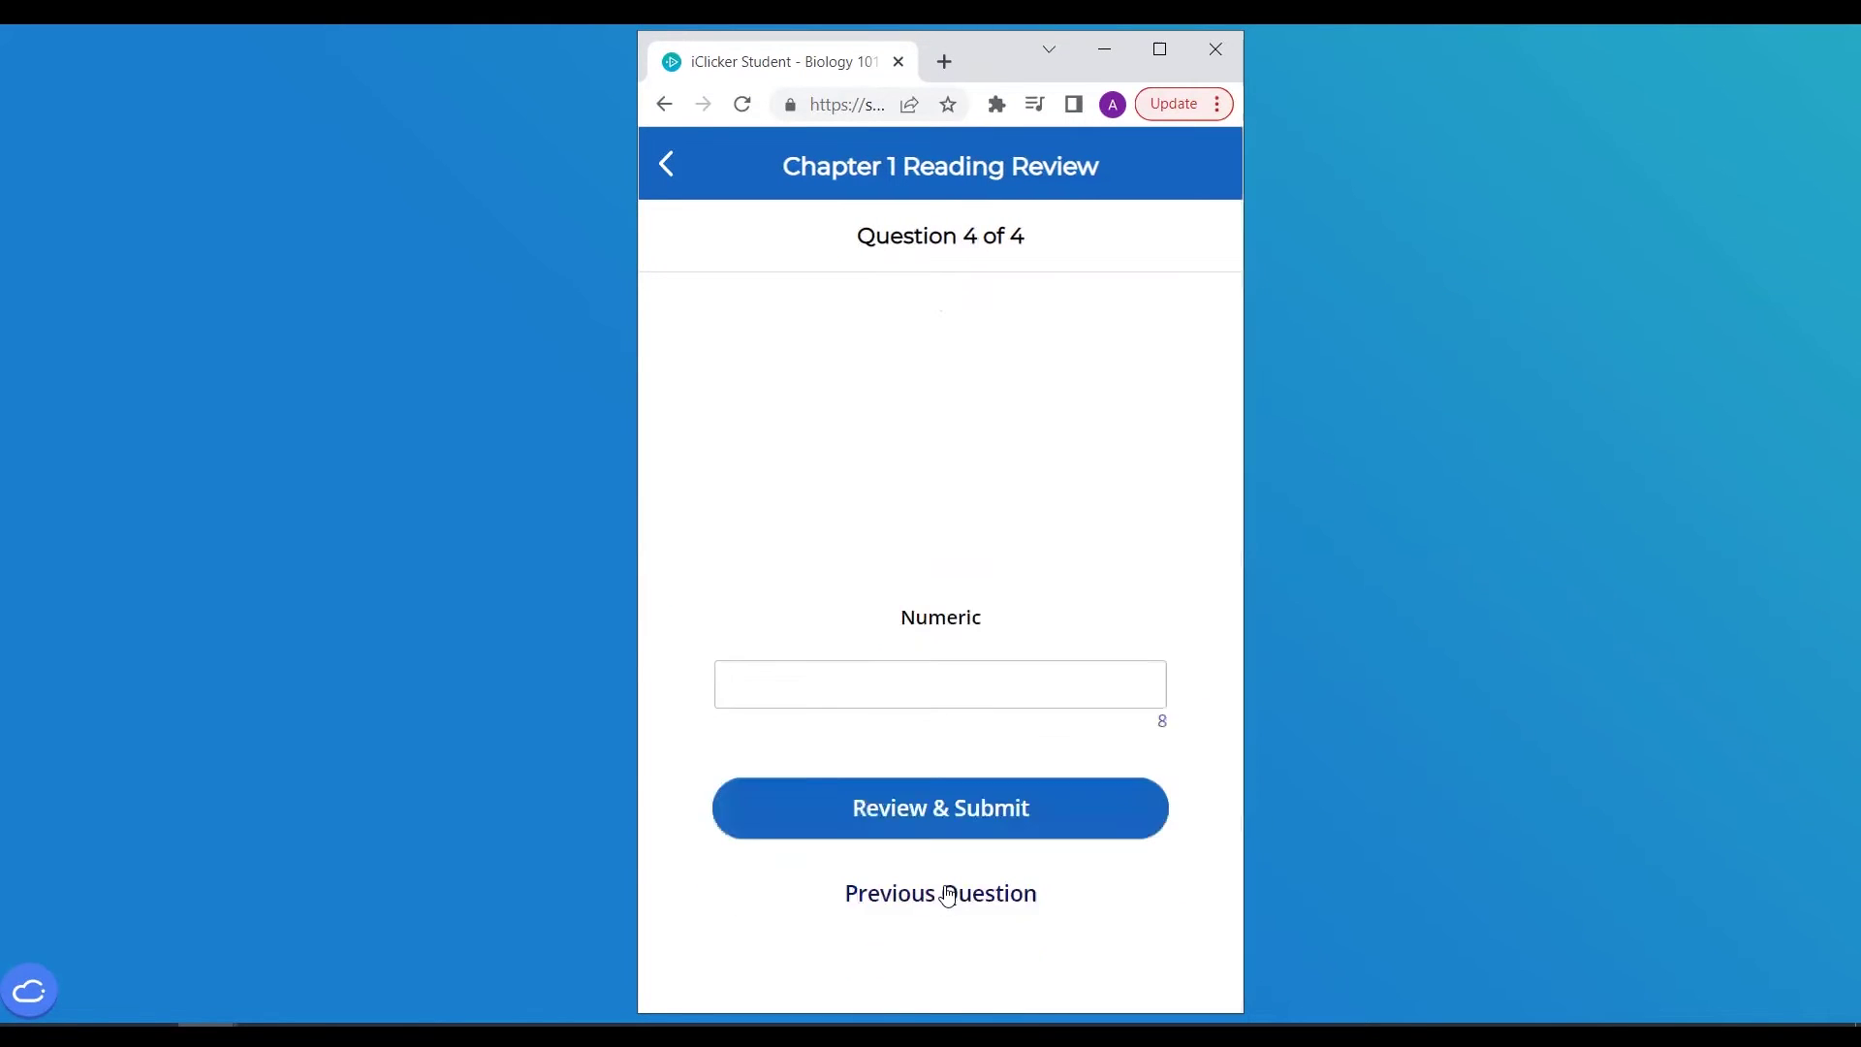
Step: Answer Question 4 with 4 from the review summary and submit the assignment
{"action": "left_click", "coordinate": [947, 866]}
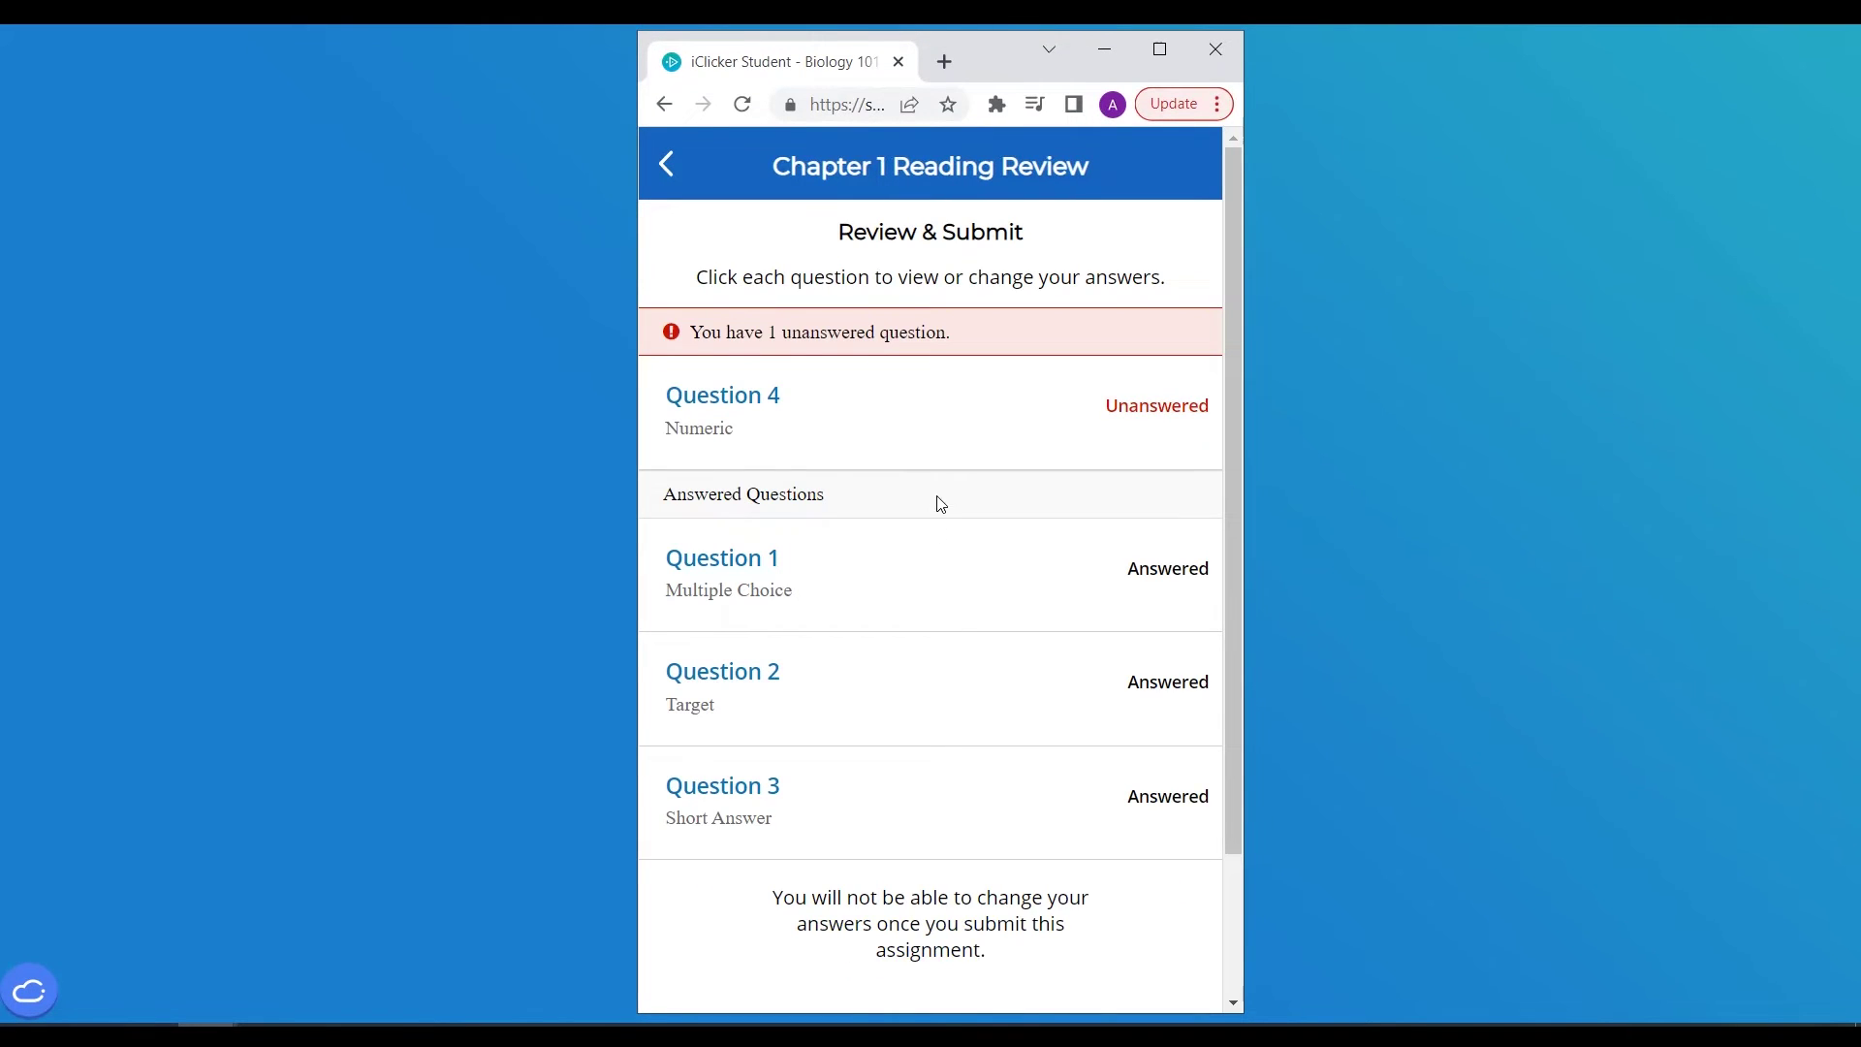
{"action": "left_click", "coordinate": [916, 441]}
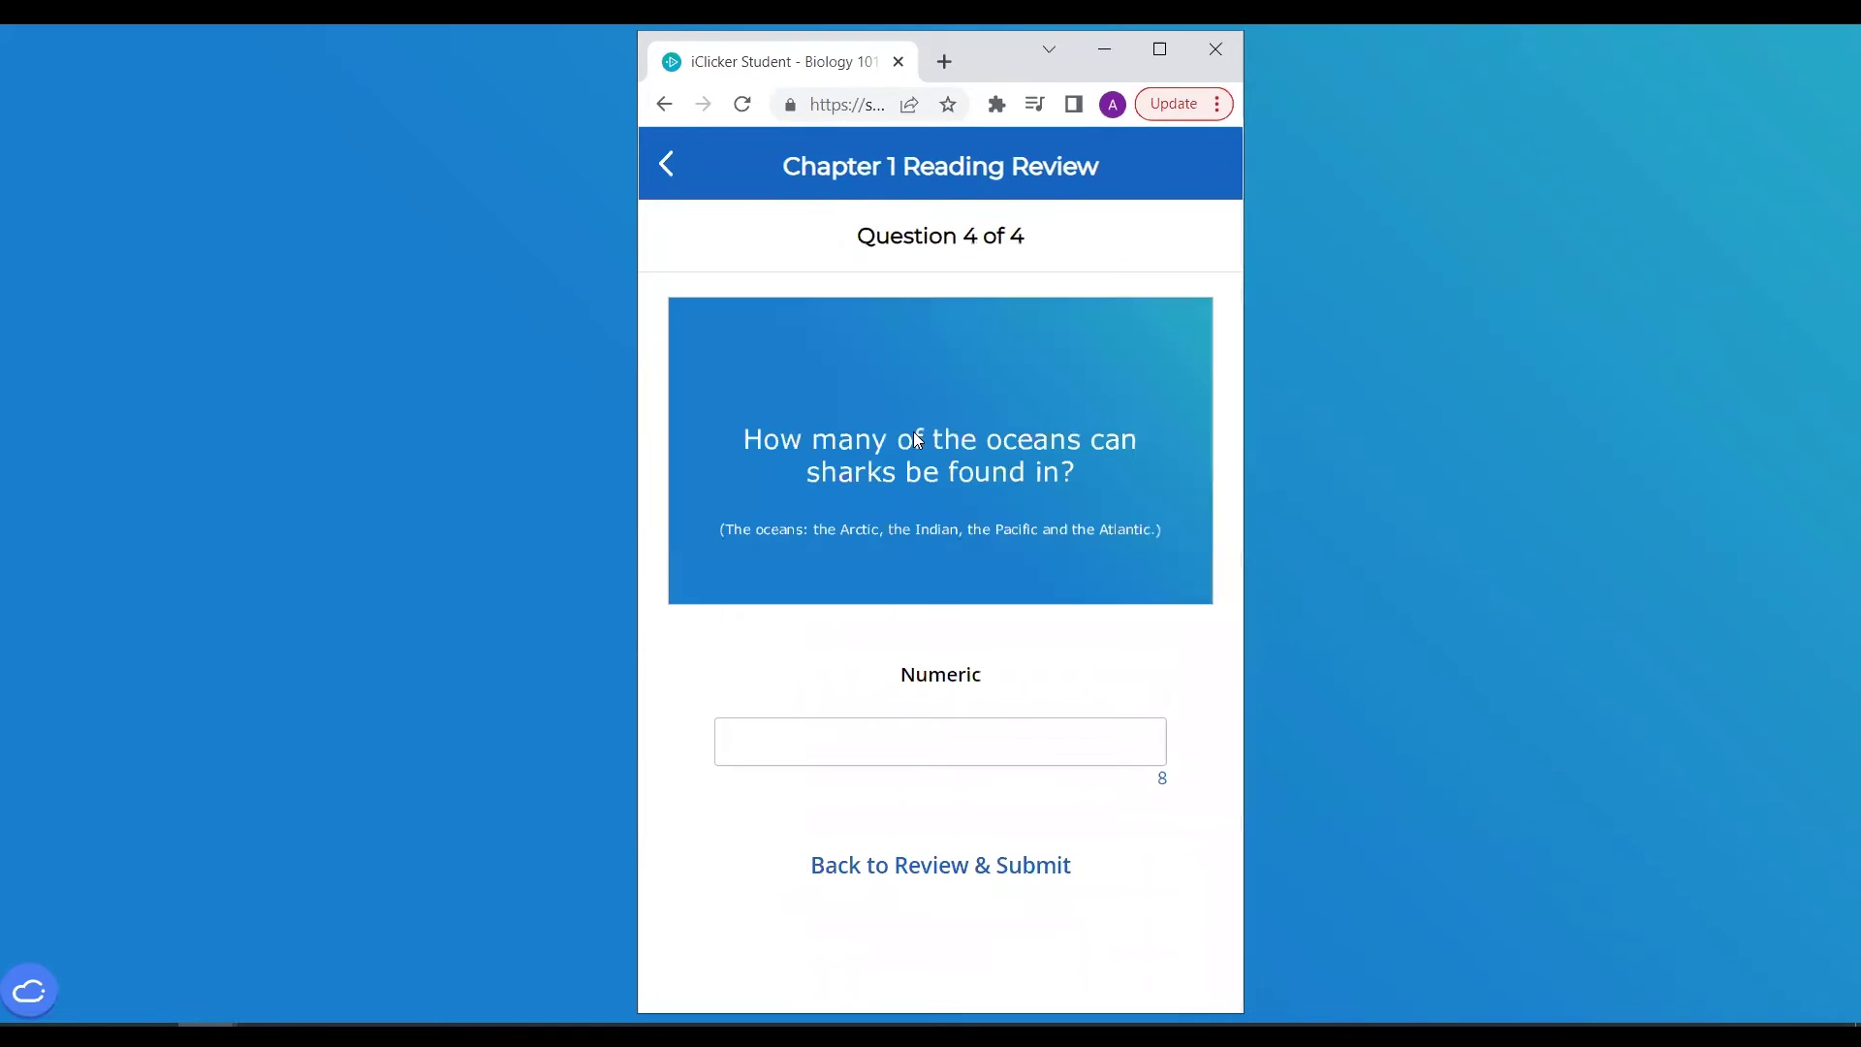
{"action": "left_click", "coordinate": [950, 739]}
{"action": "type", "text": "4"}
{"action": "left_click", "coordinate": [931, 864]}
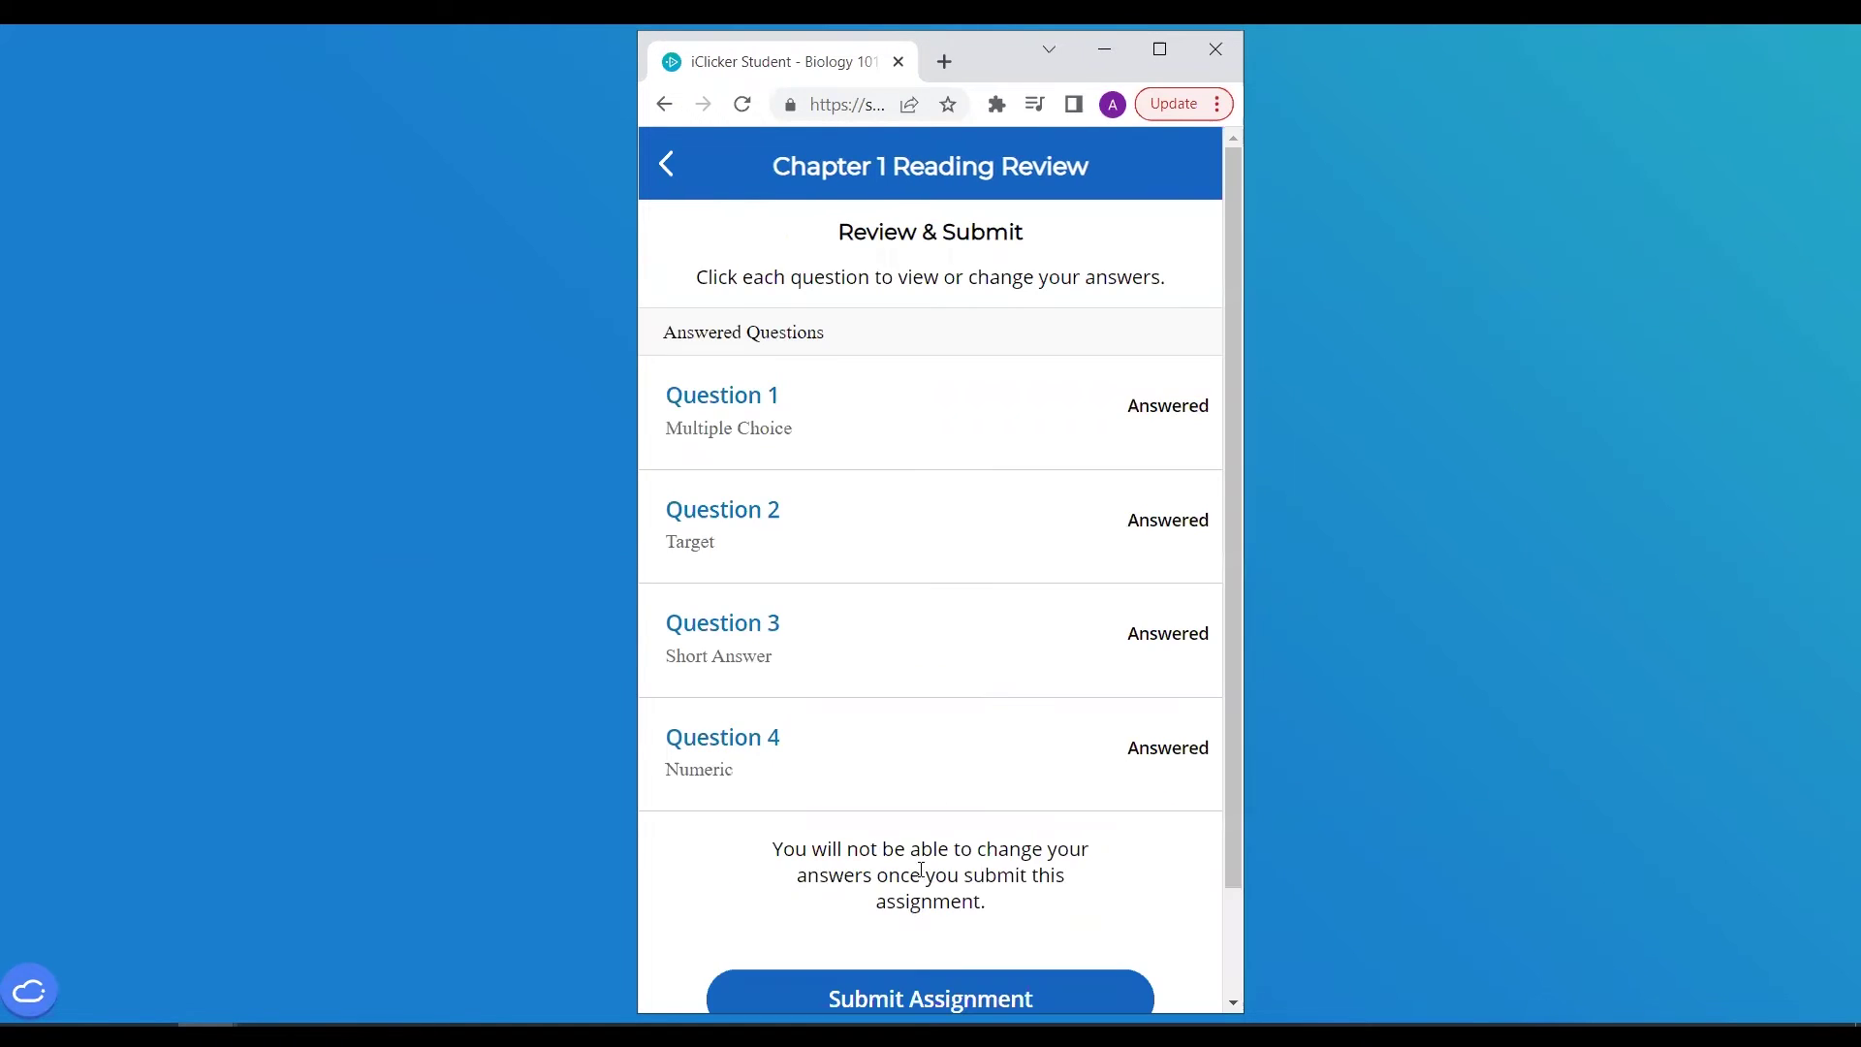
{"action": "left_click", "coordinate": [912, 993]}
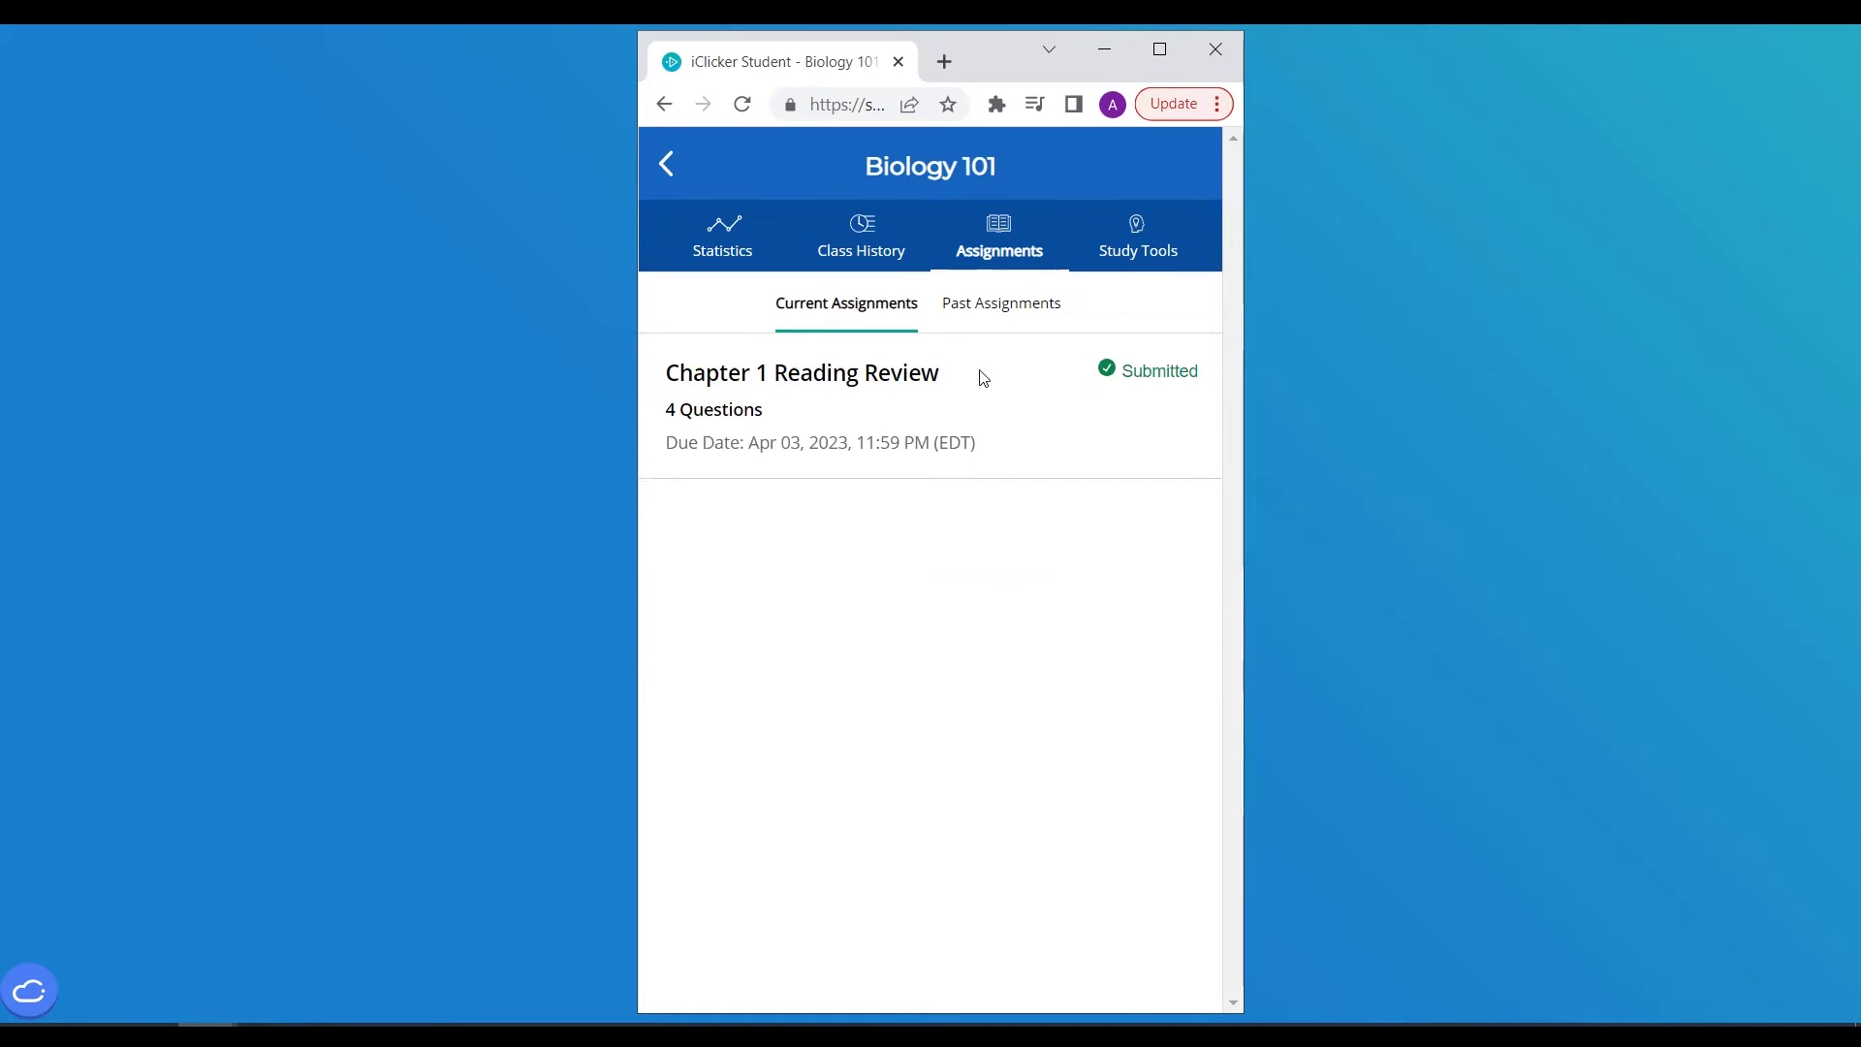
Step: Check the past assignments list, then view Biology 101's Canvas integration settings
{"action": "left_click", "coordinate": [1004, 313]}
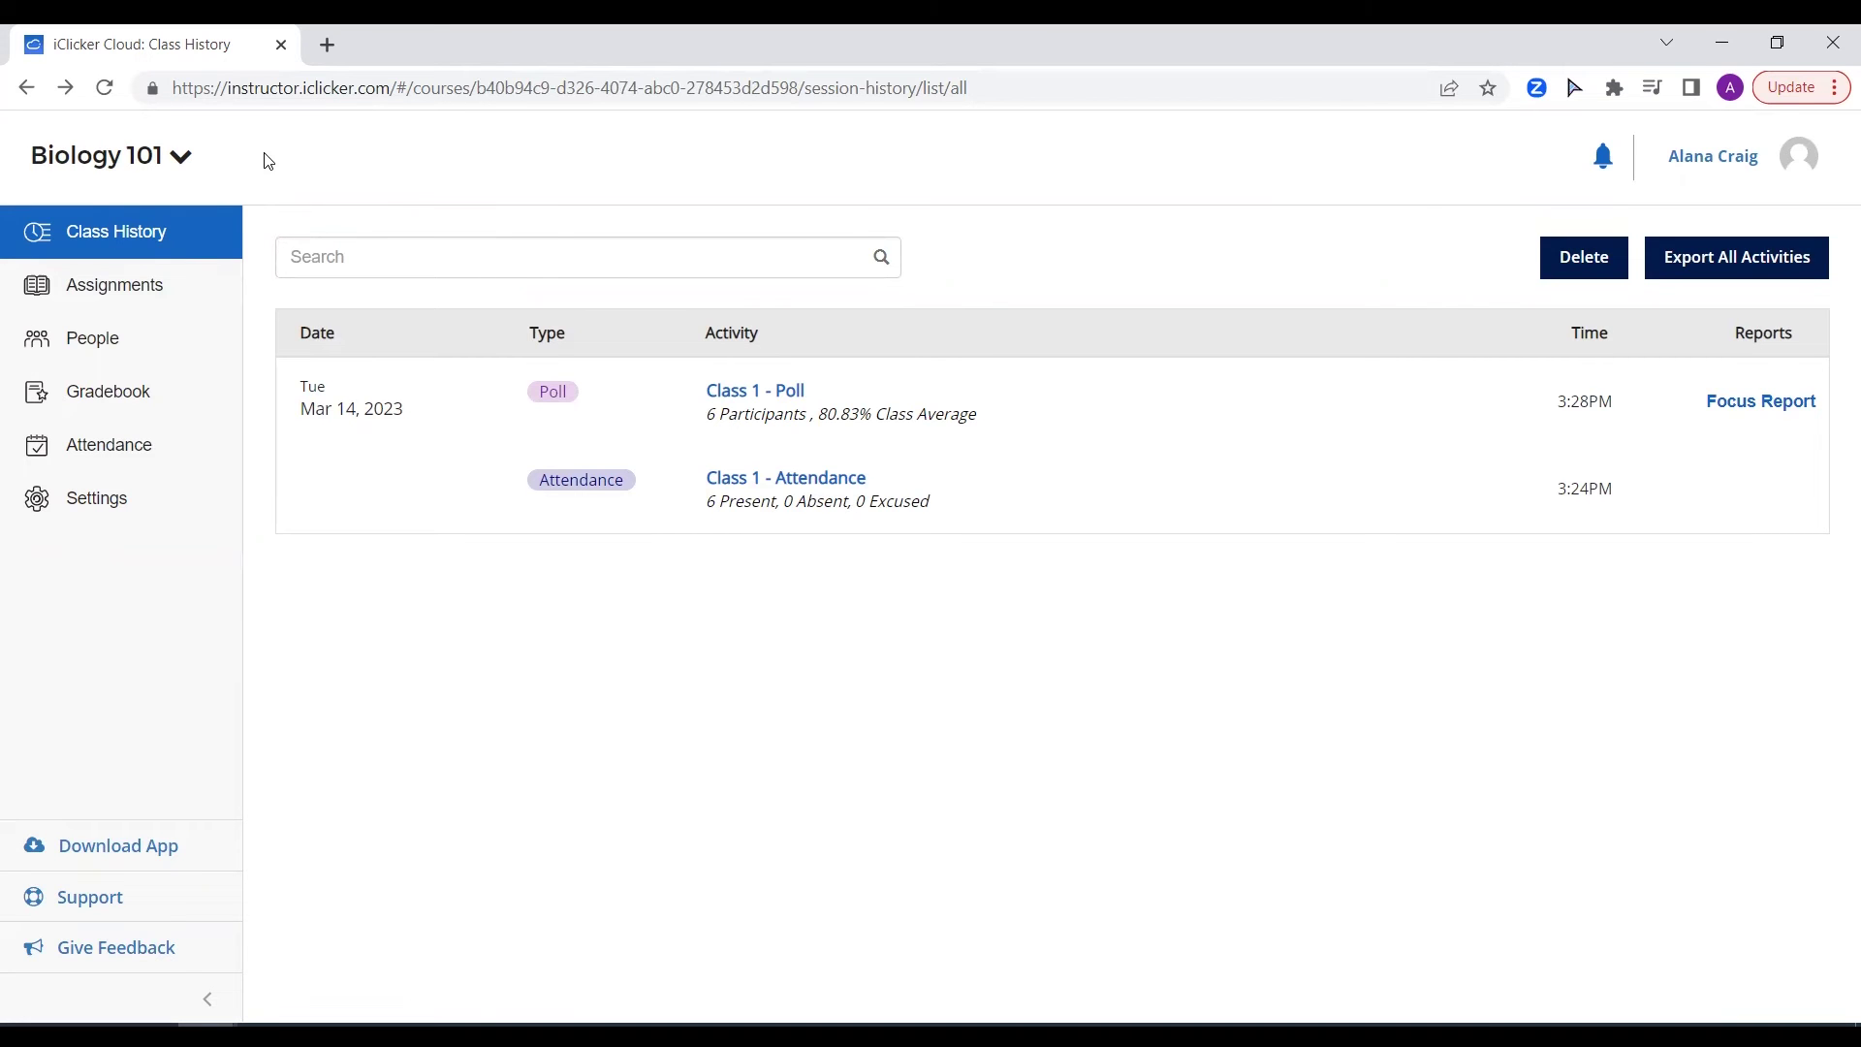
{"action": "left_click", "coordinate": [142, 510]}
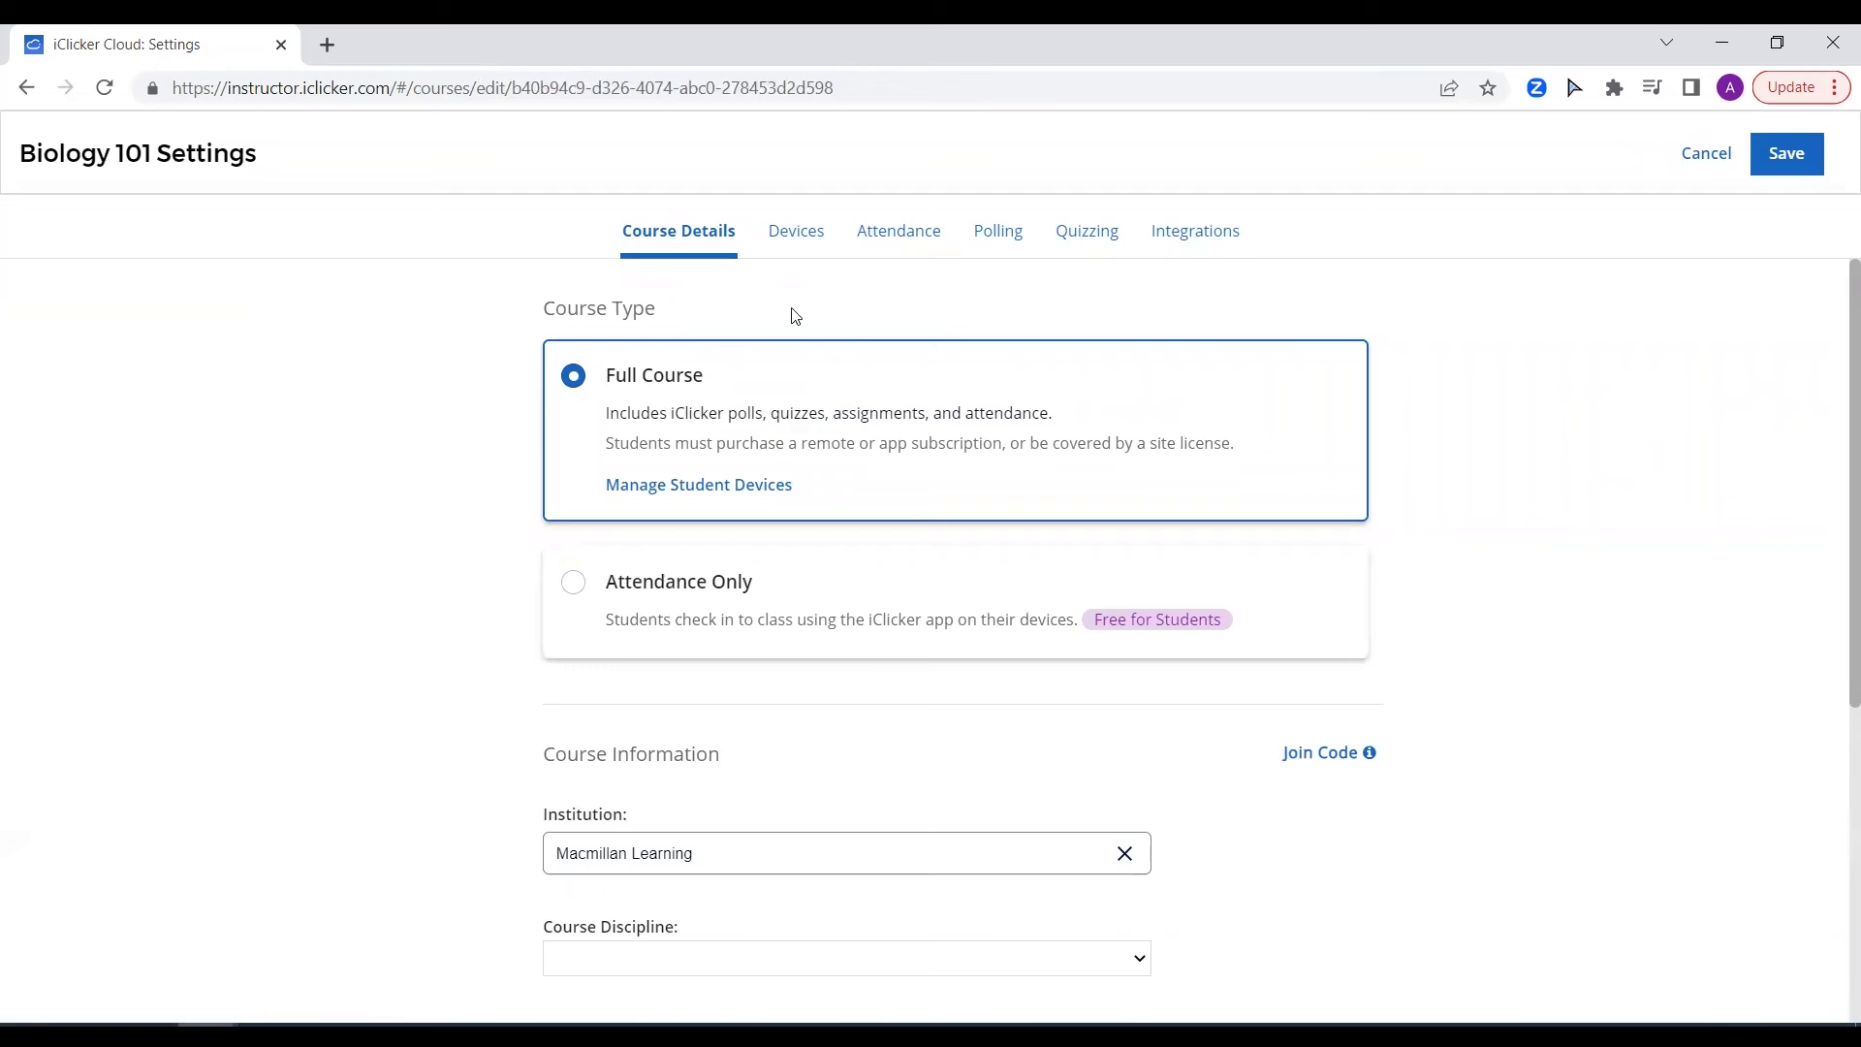
{"action": "left_click", "coordinate": [1169, 236]}
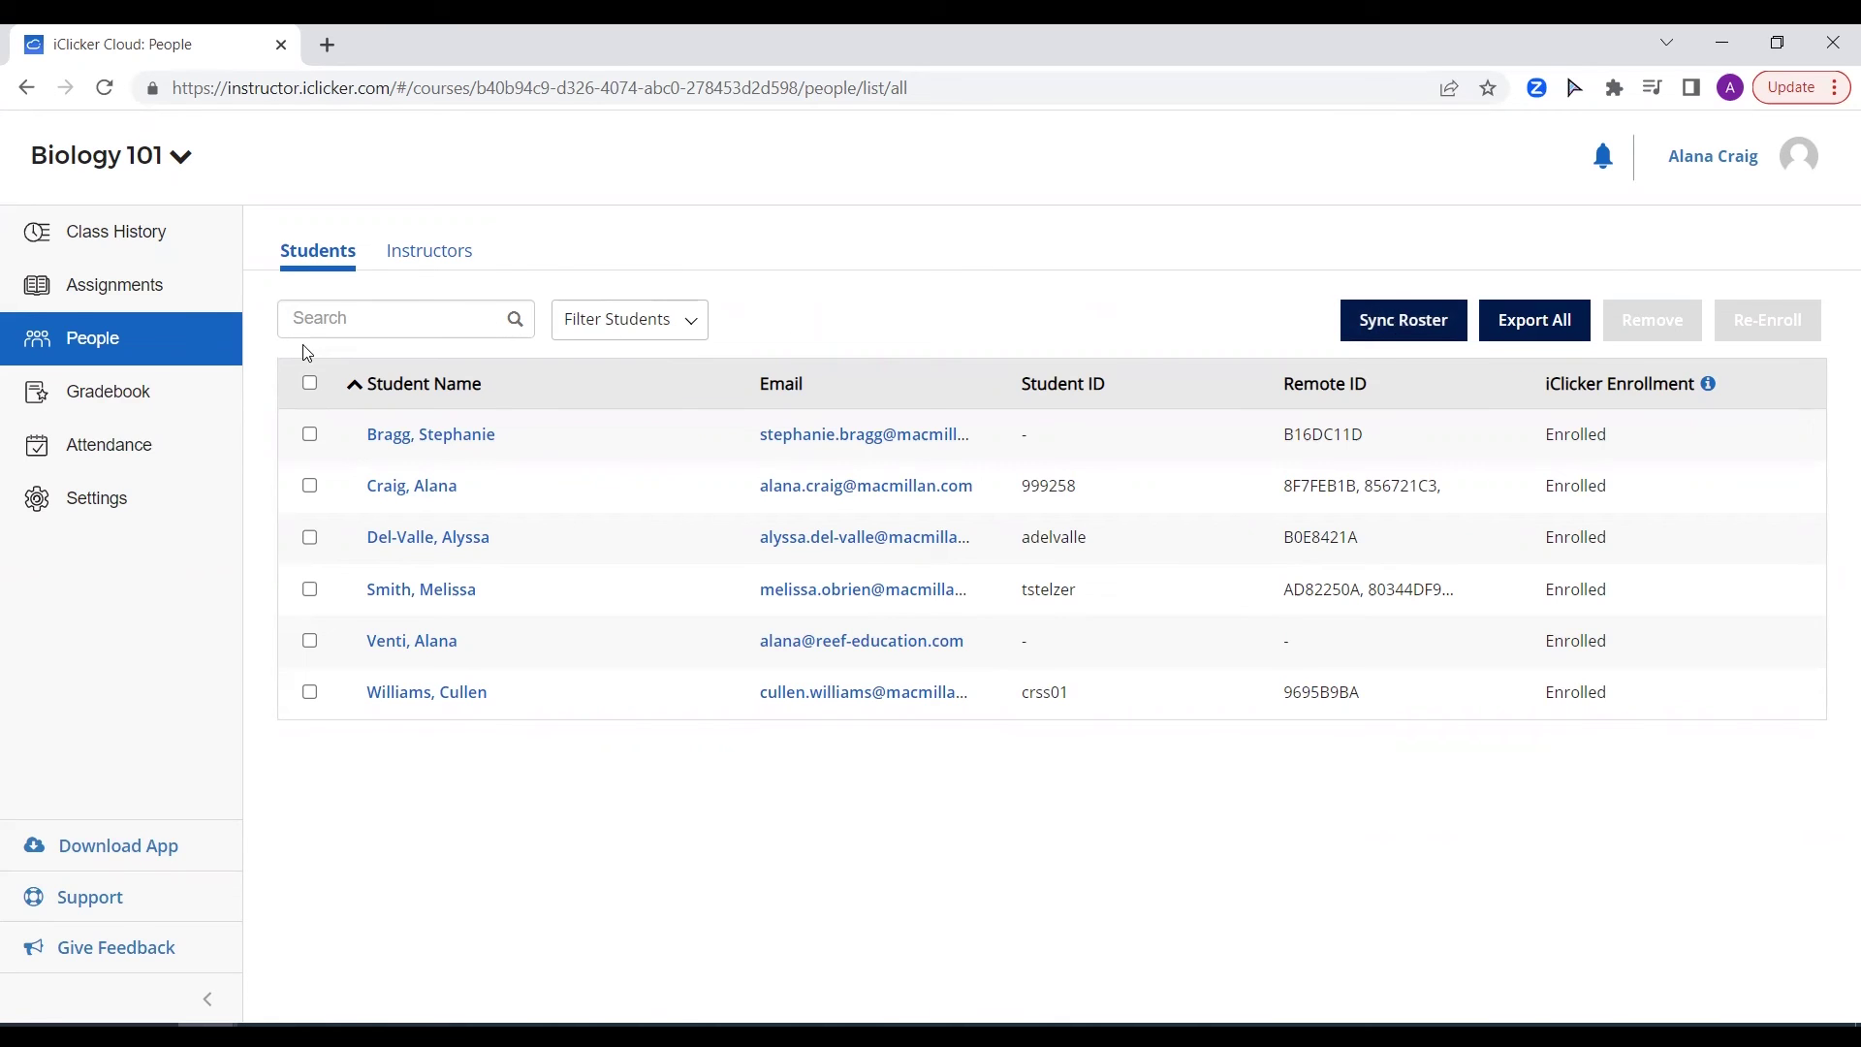
Step: Open the Biology 101 gradebook showing six students and a 16.50 / 24.00 class average
{"action": "left_click", "coordinate": [189, 398]}
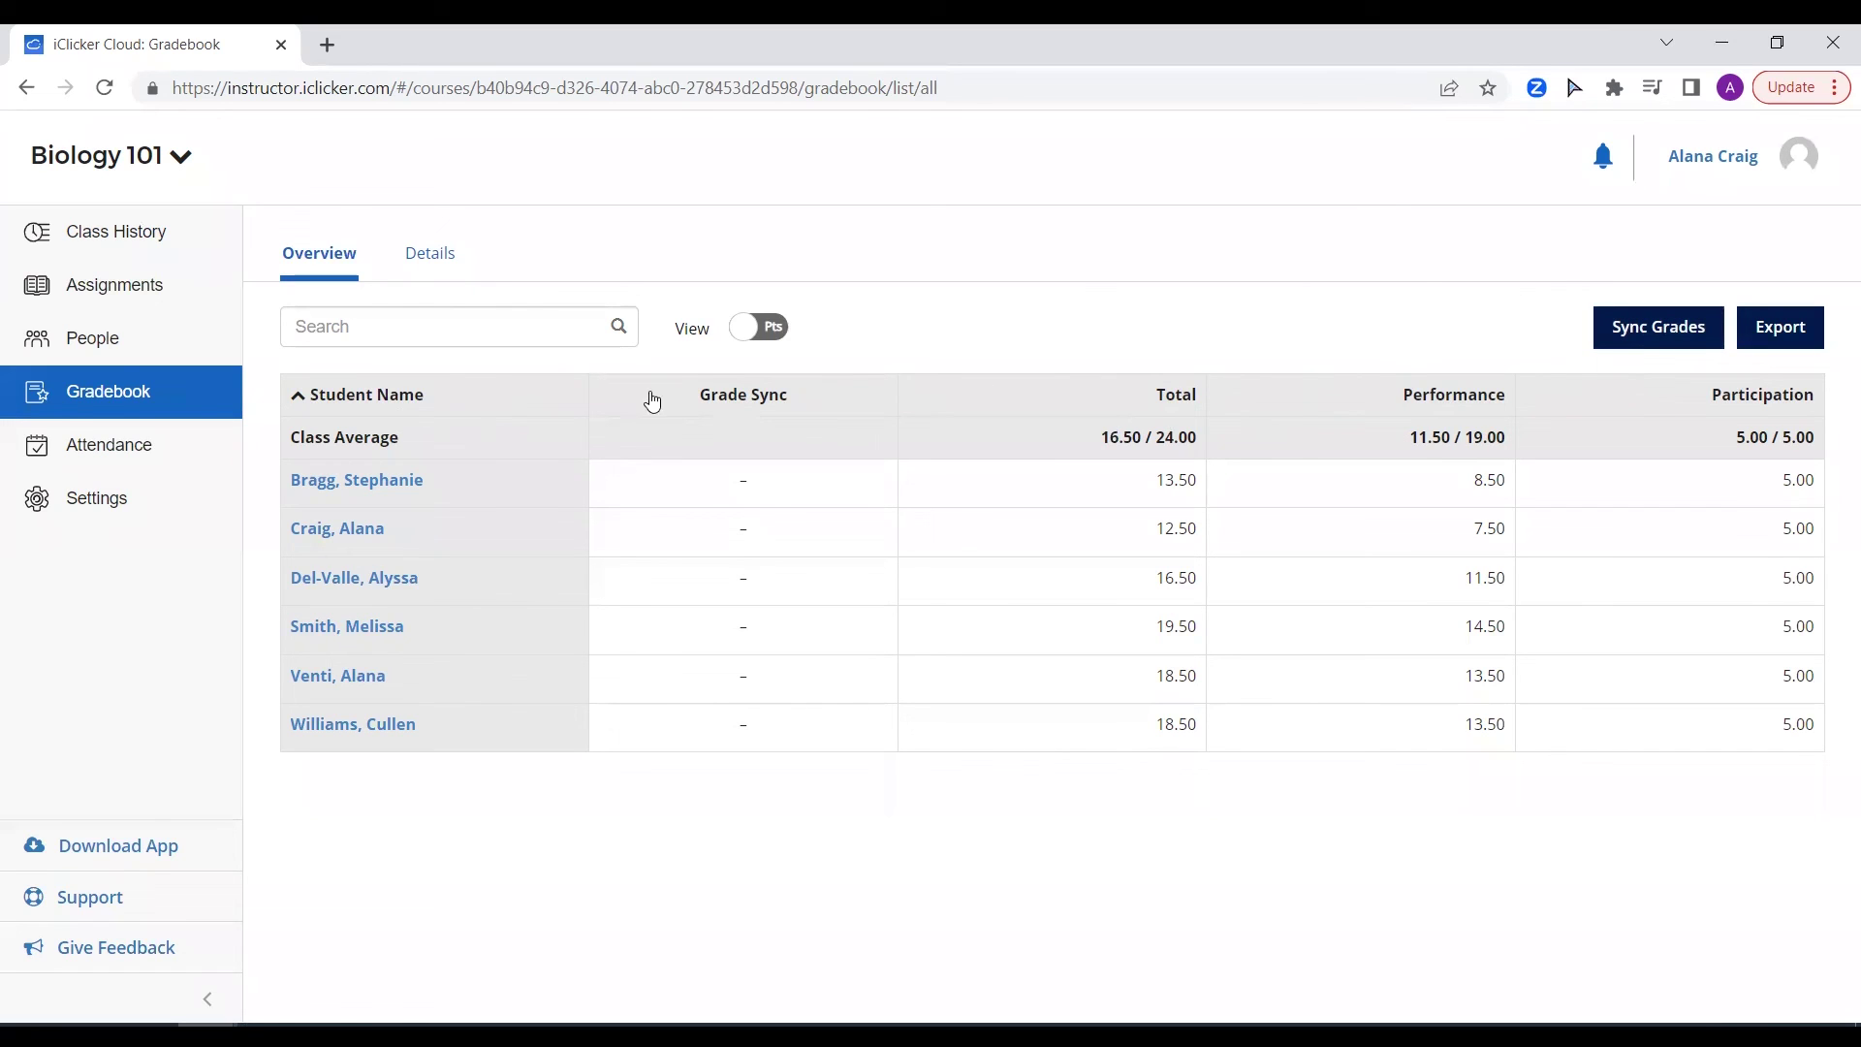
Step: In Biology 101's Integrations settings, set Canvas grade sync to individual activity scores in separate columns
{"action": "left_click", "coordinate": [180, 498]}
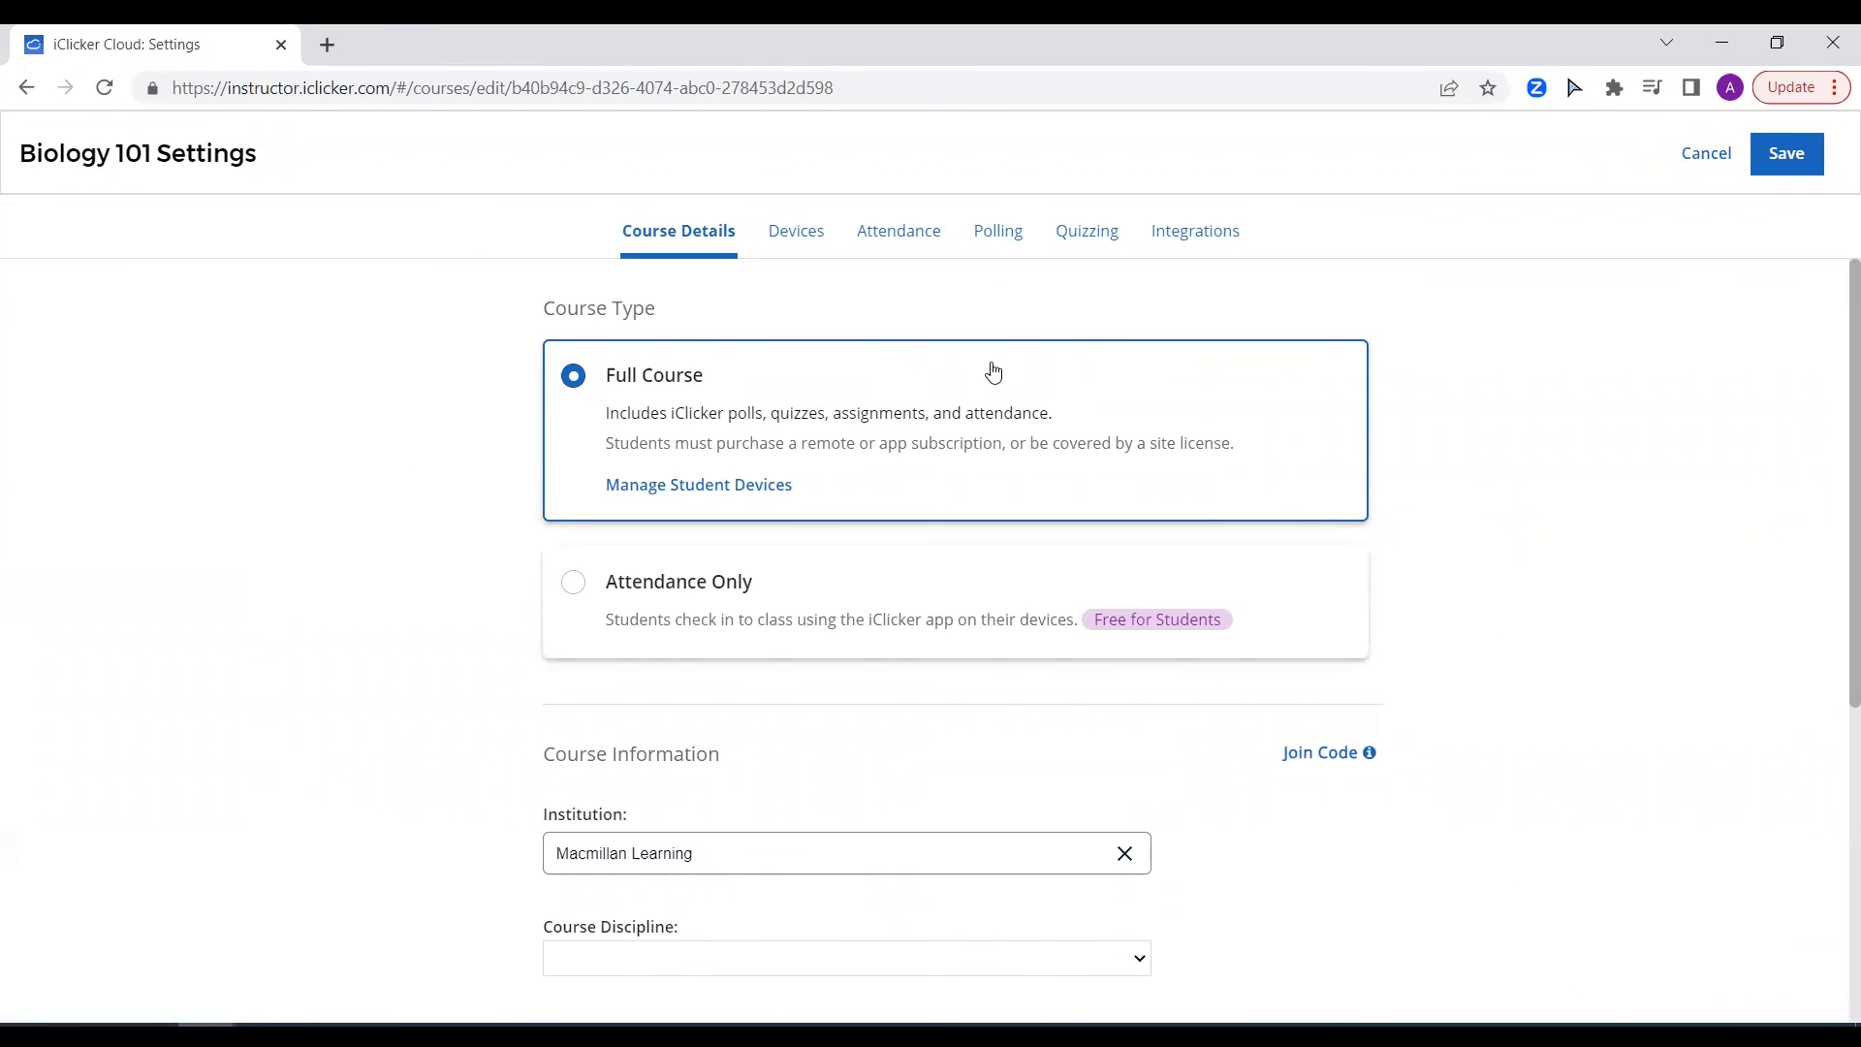
{"action": "left_click", "coordinate": [1214, 237]}
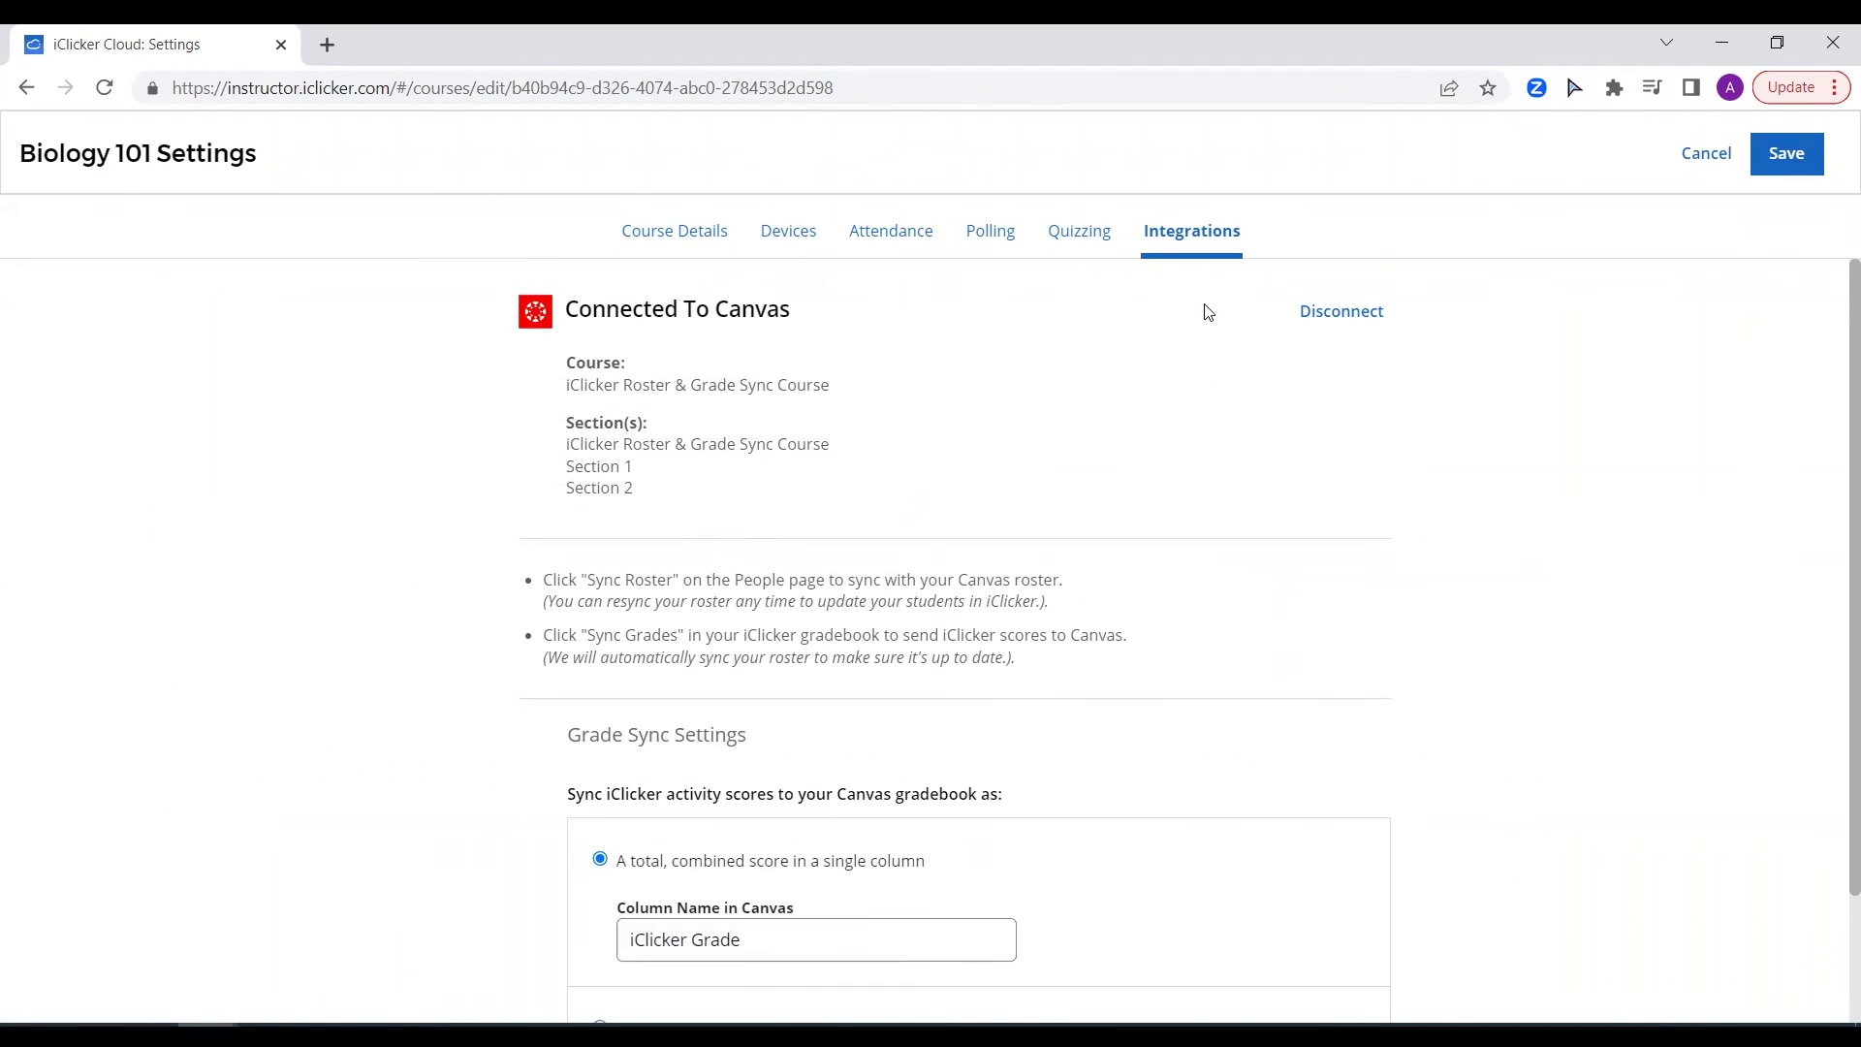
{"action": "scroll", "coordinate": [1206, 311], "scroll_direction": "down", "scroll_amount": 4}
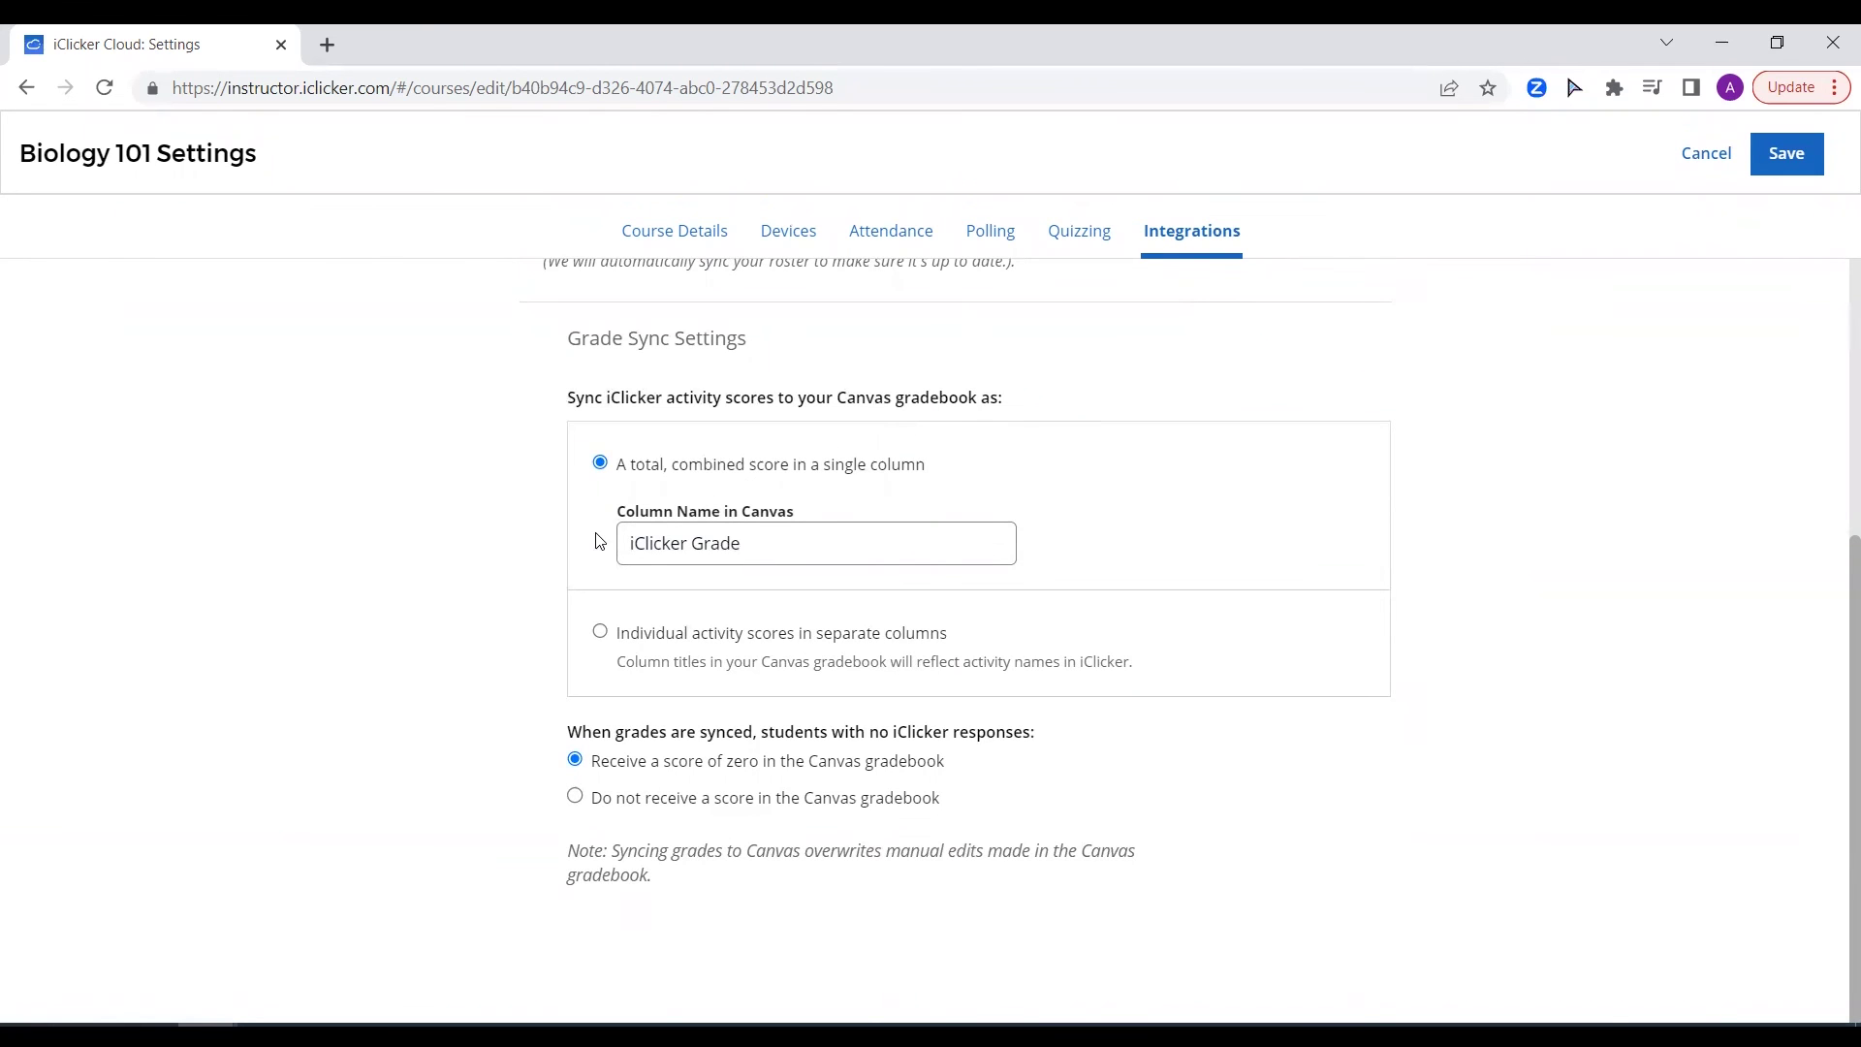
{"action": "left_click", "coordinate": [601, 632]}
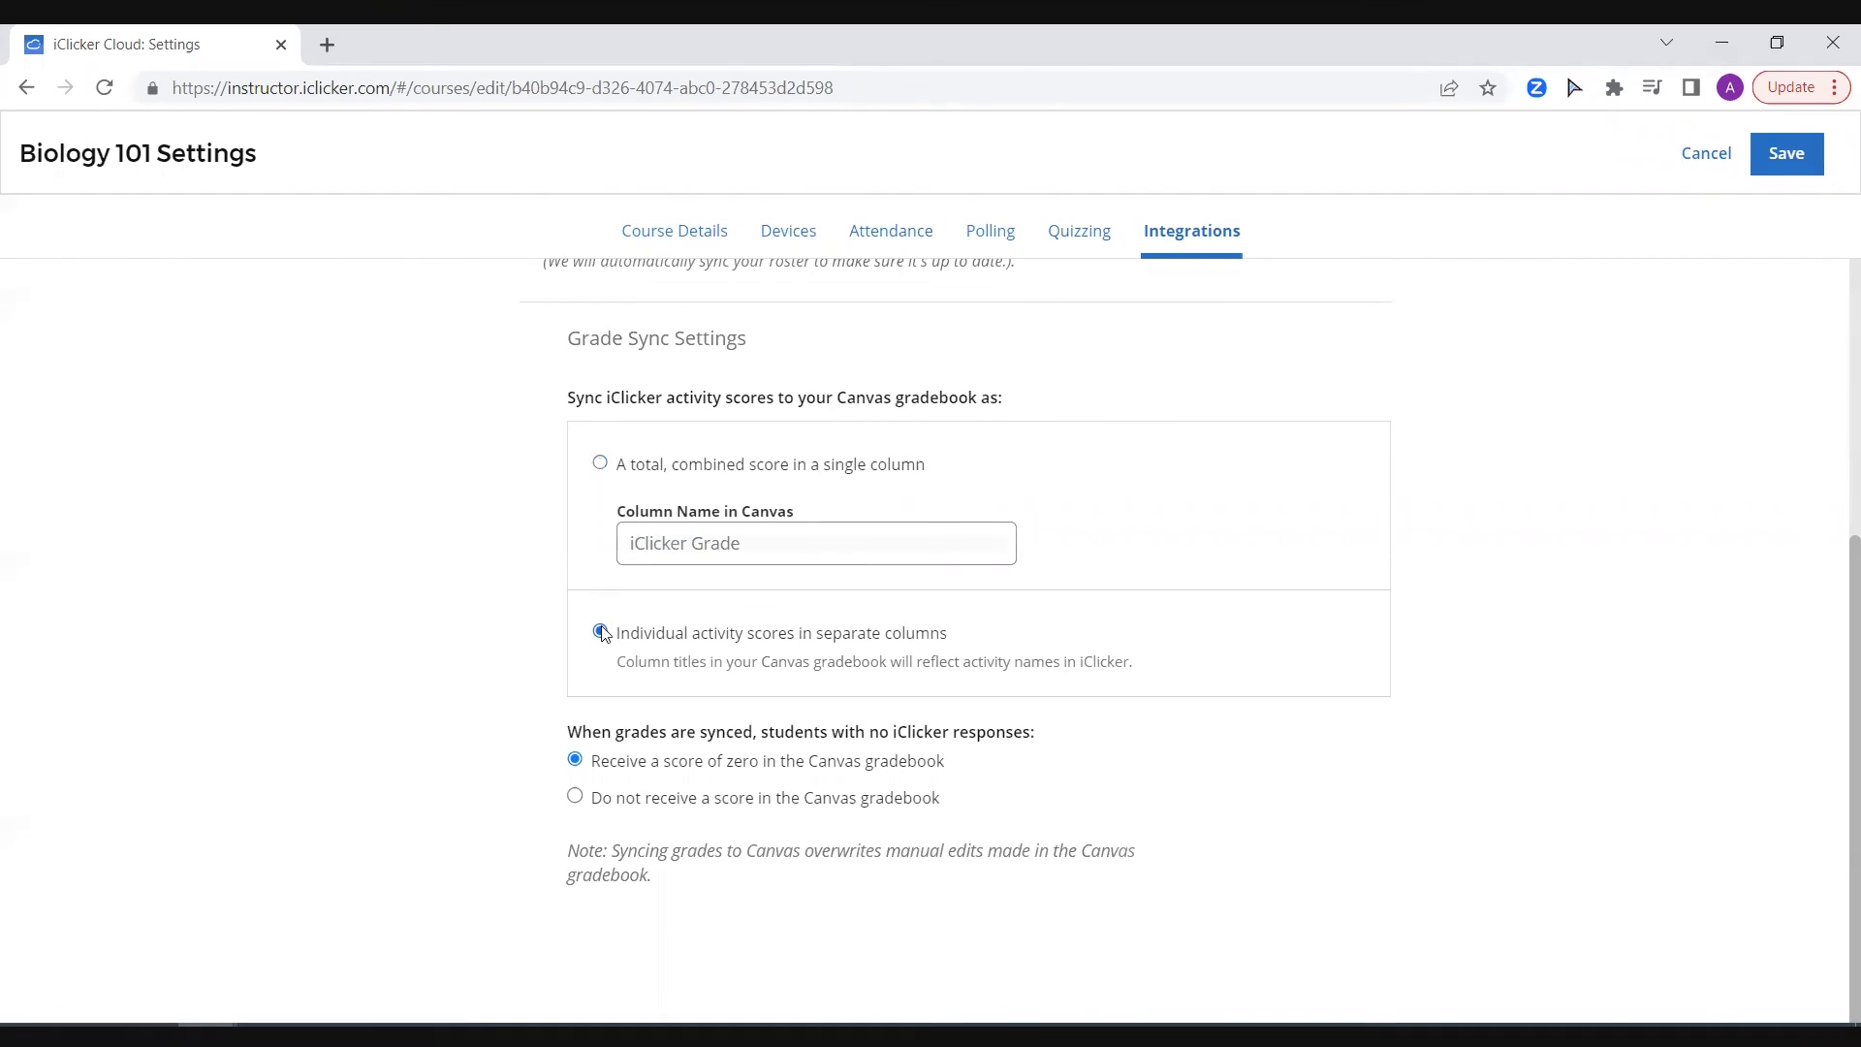